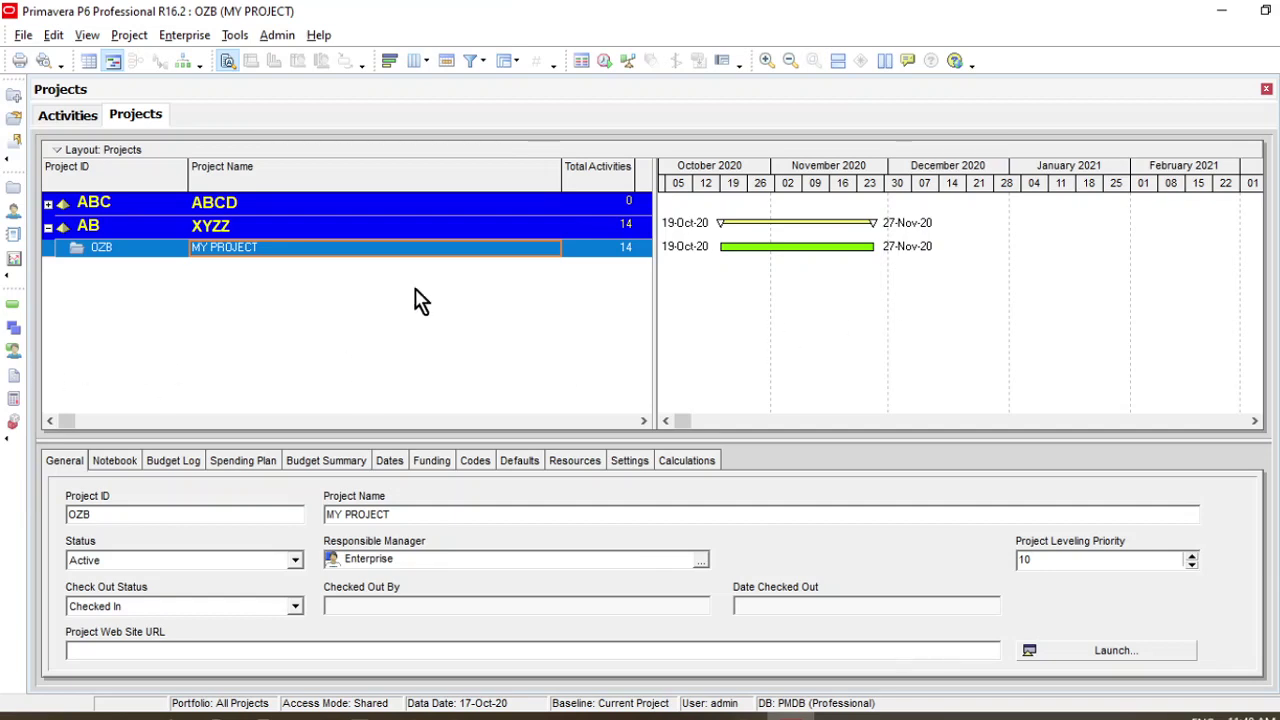
pyautogui.click(24, 36)
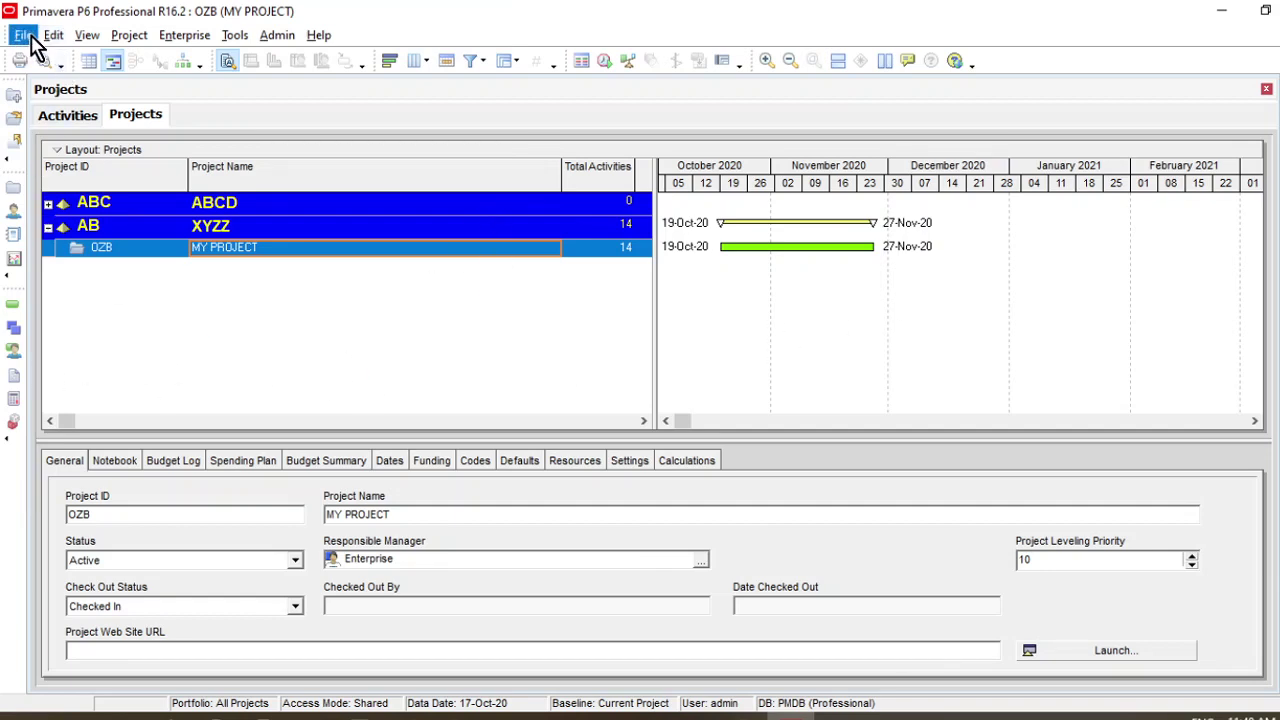
pyautogui.click(50, 36)
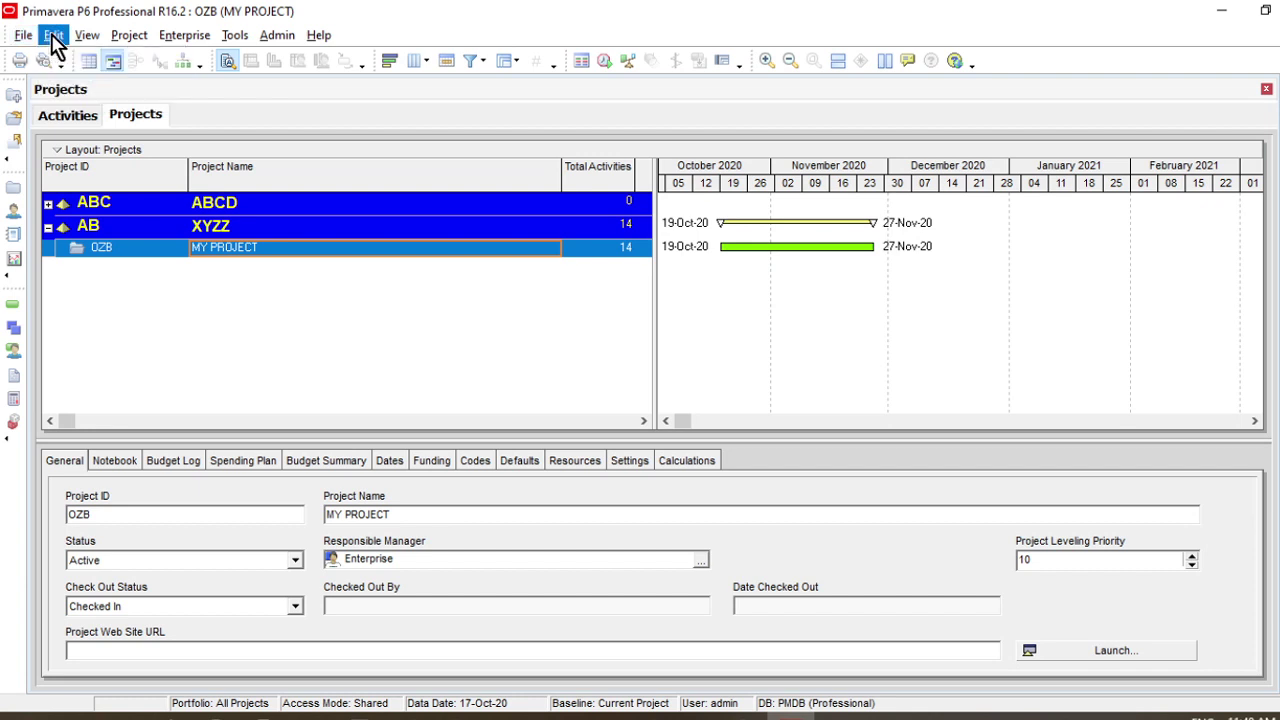
pyautogui.click(99, 33)
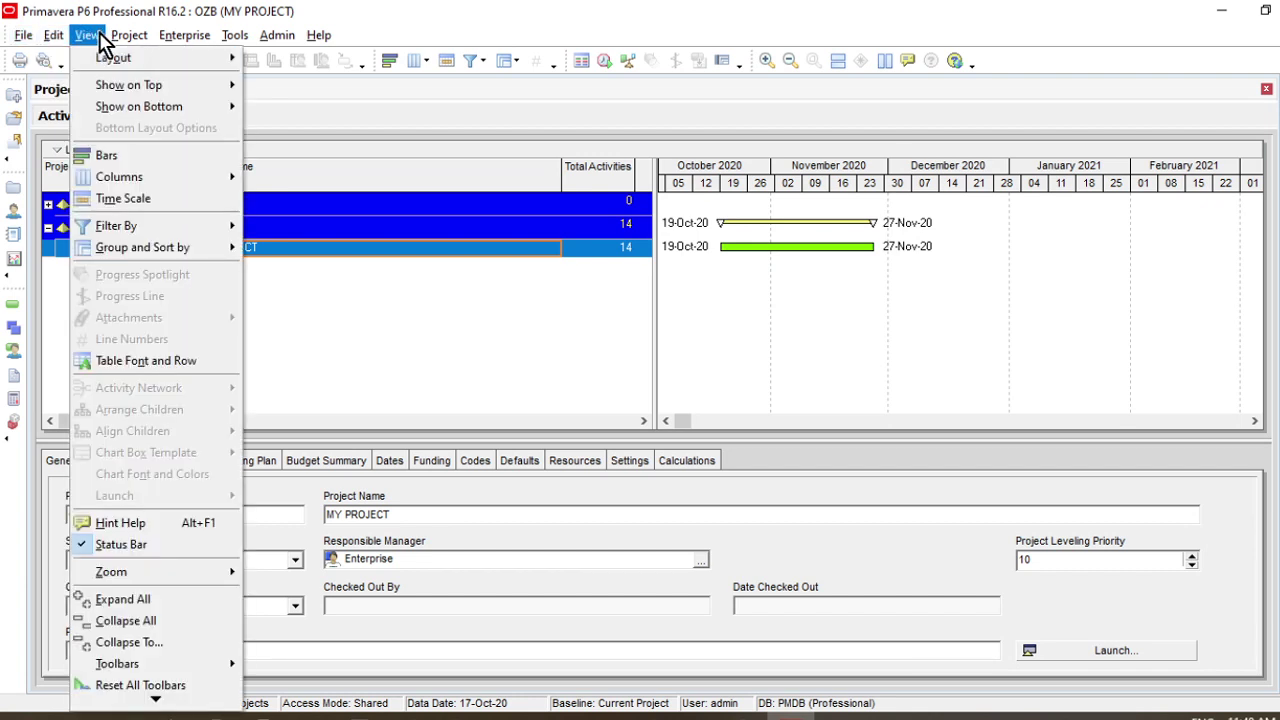
pyautogui.moveTo(128, 40)
pyautogui.moveTo(22, 40)
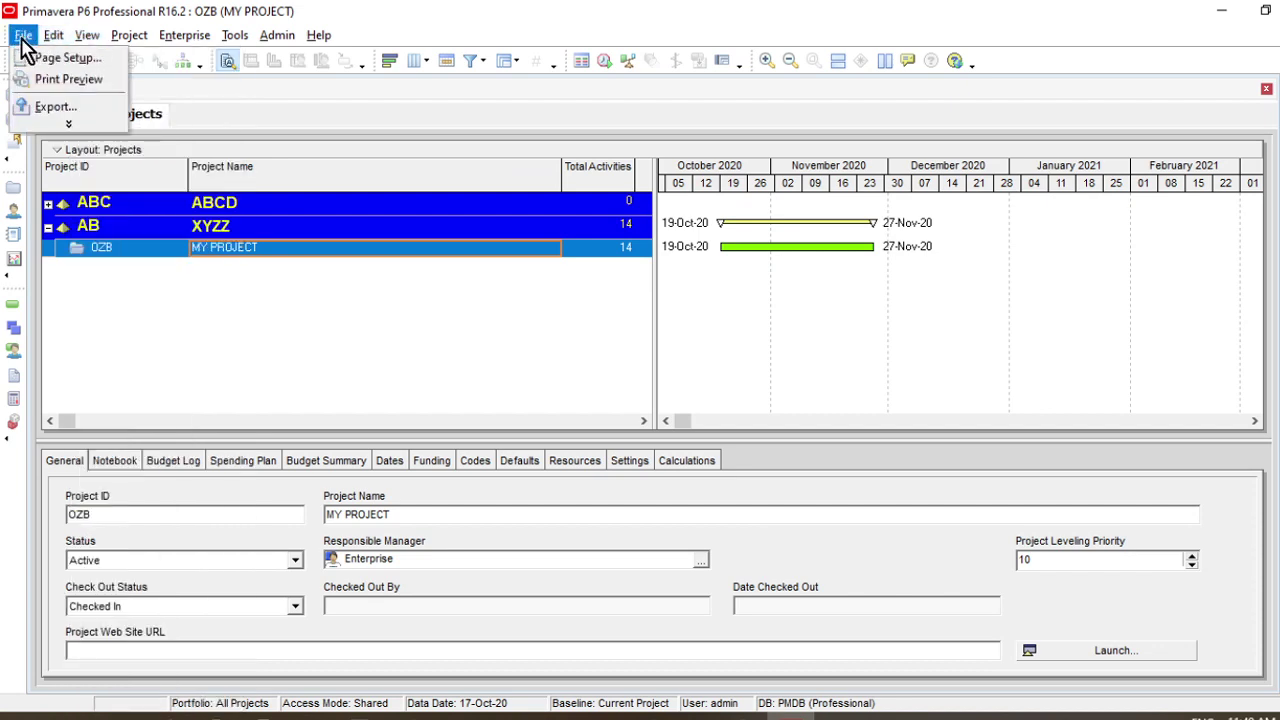
pyautogui.click(68, 126)
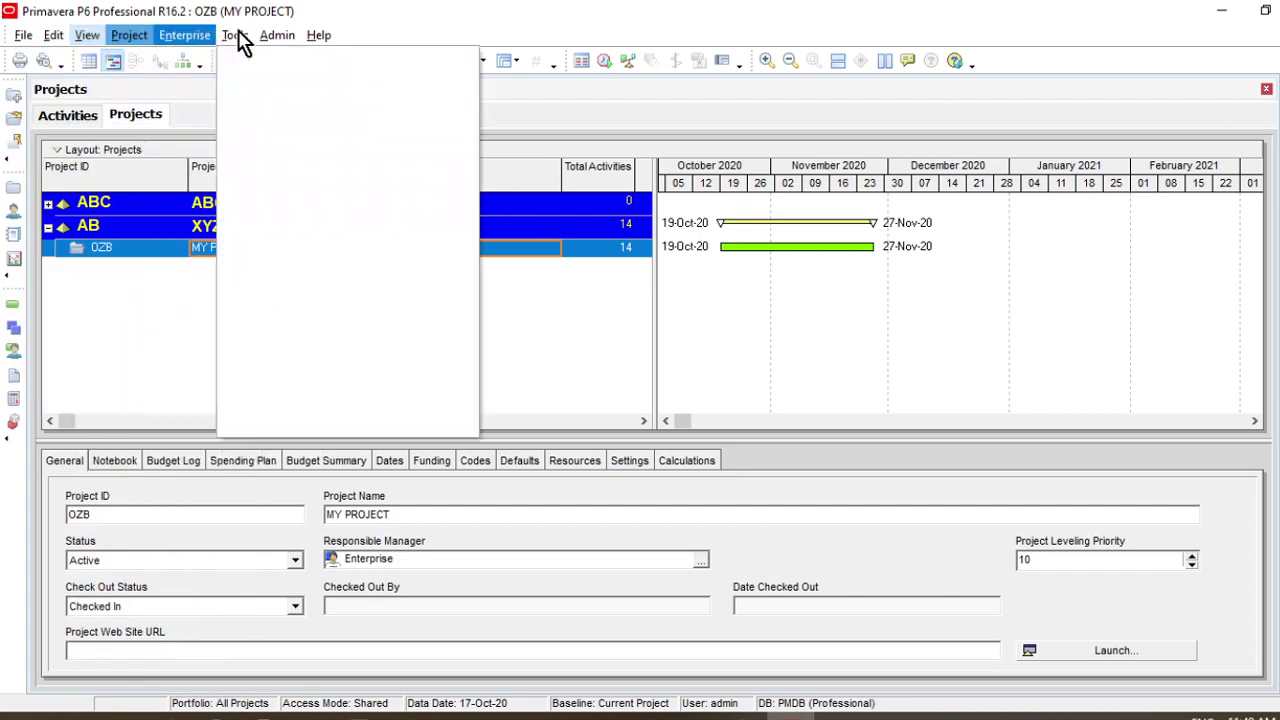
pyautogui.moveTo(170, 45)
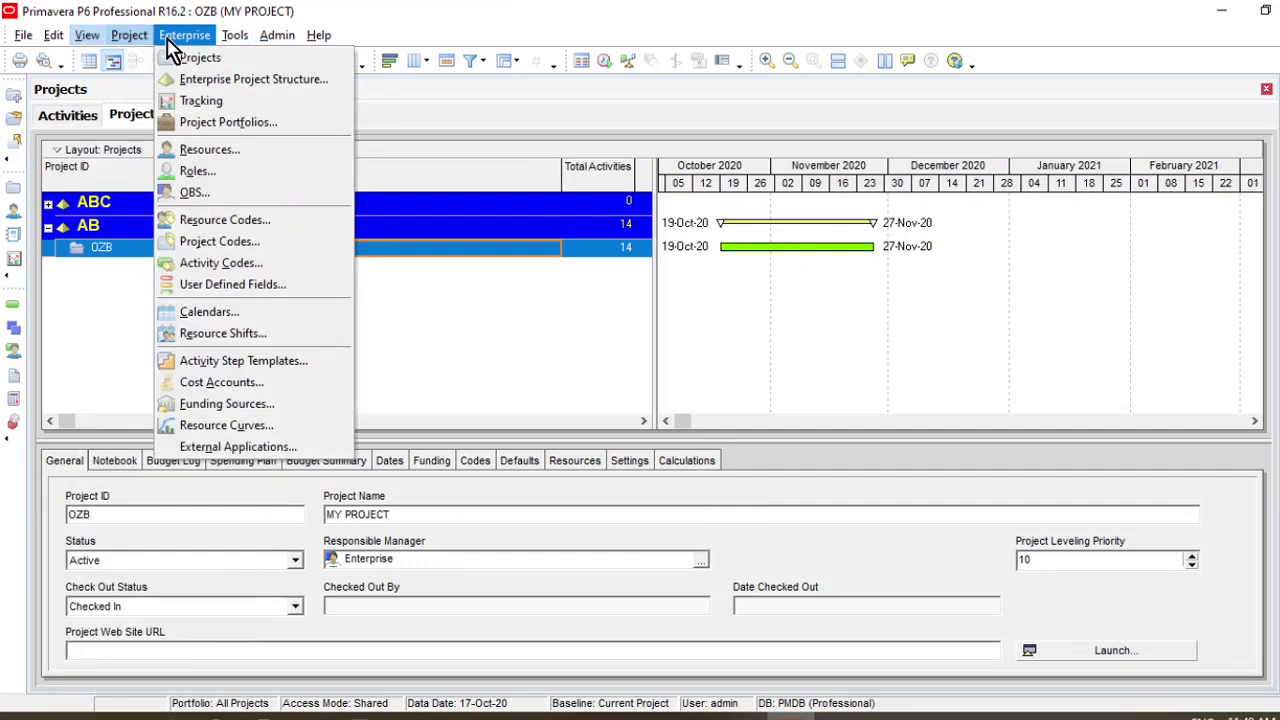
pyautogui.moveTo(311, 38)
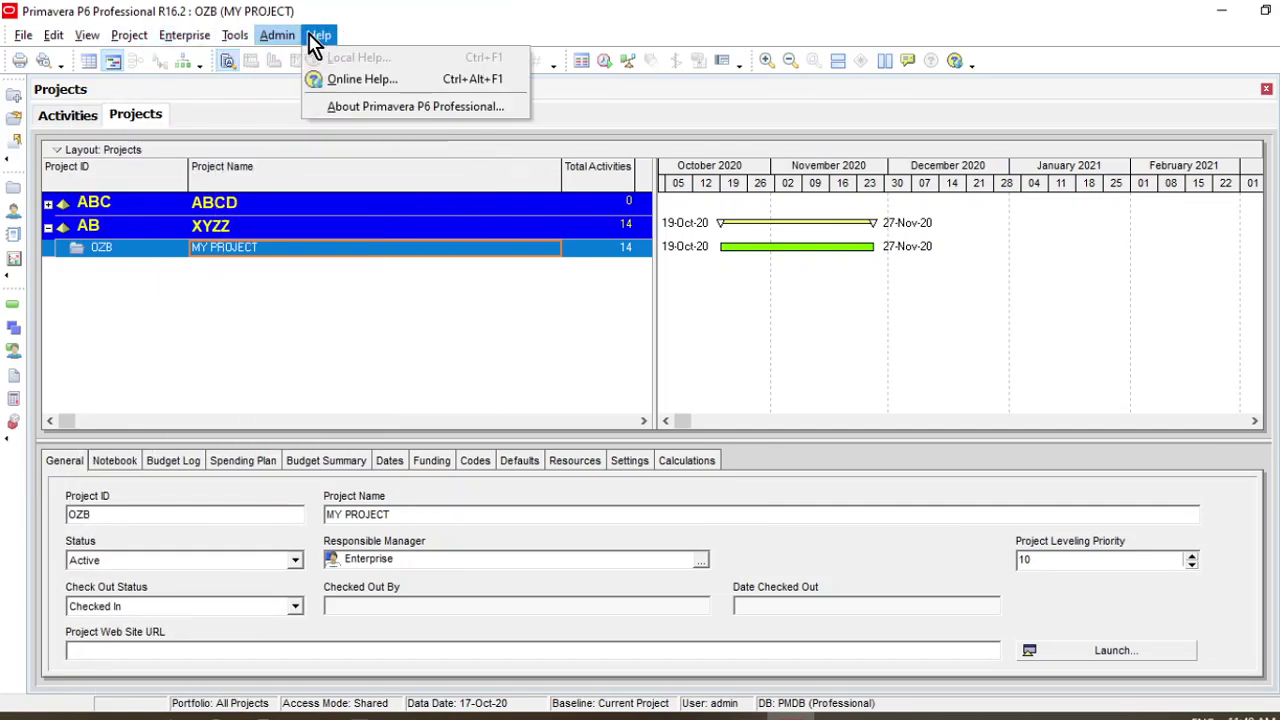
pyautogui.moveTo(130, 38)
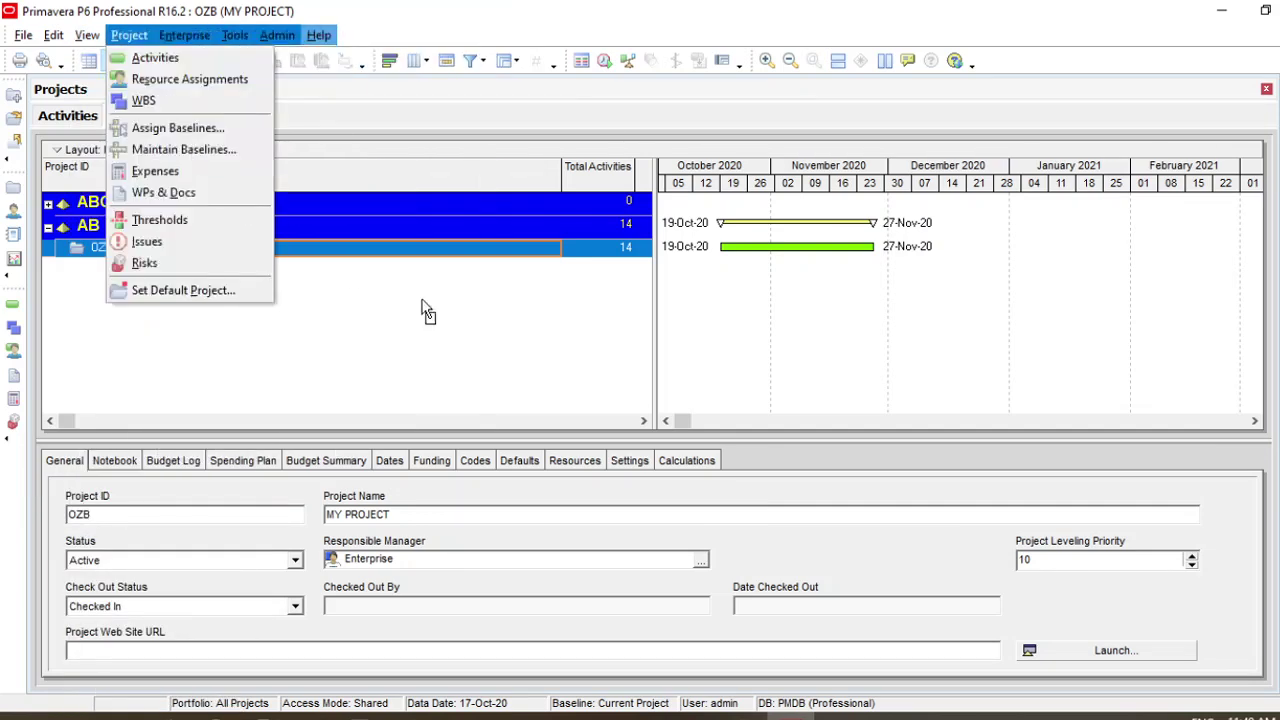
pyautogui.click(770, 331)
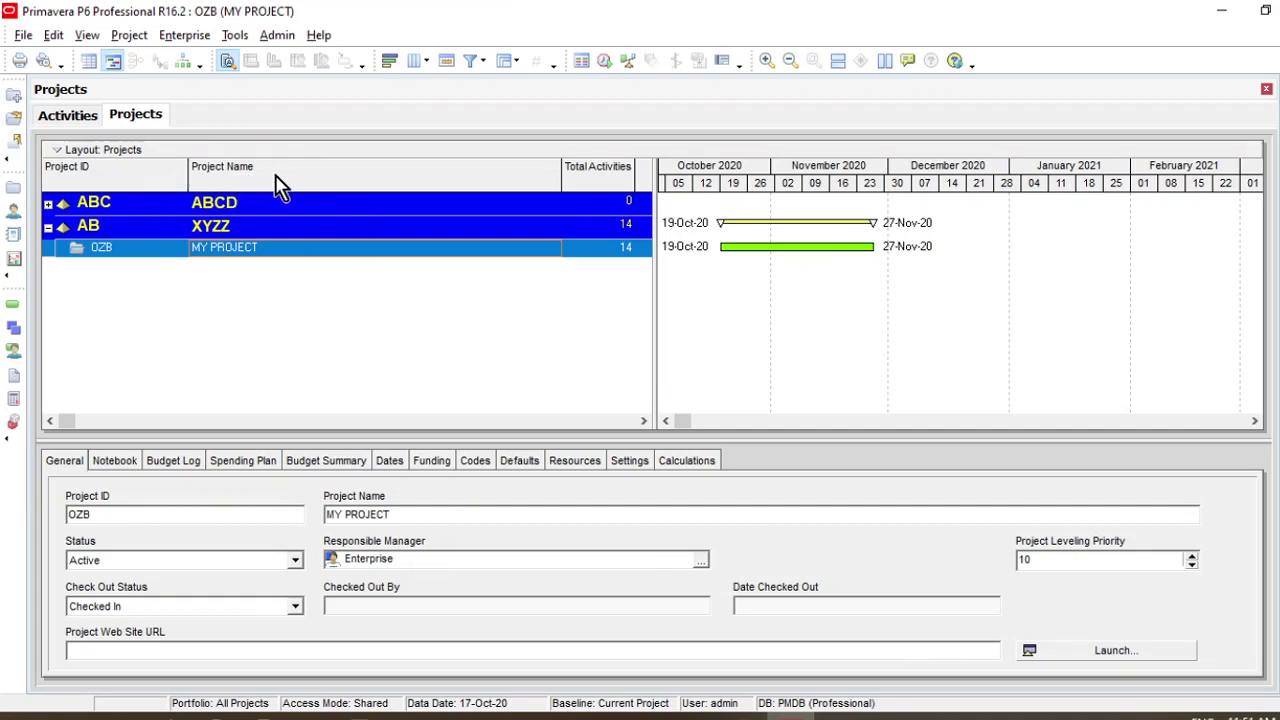
# - Narrow the Project Name column in the projects table so the Strategic Priority column fits in the view
pyautogui.moveTo(561, 178); pyautogui.dragTo(397, 177)
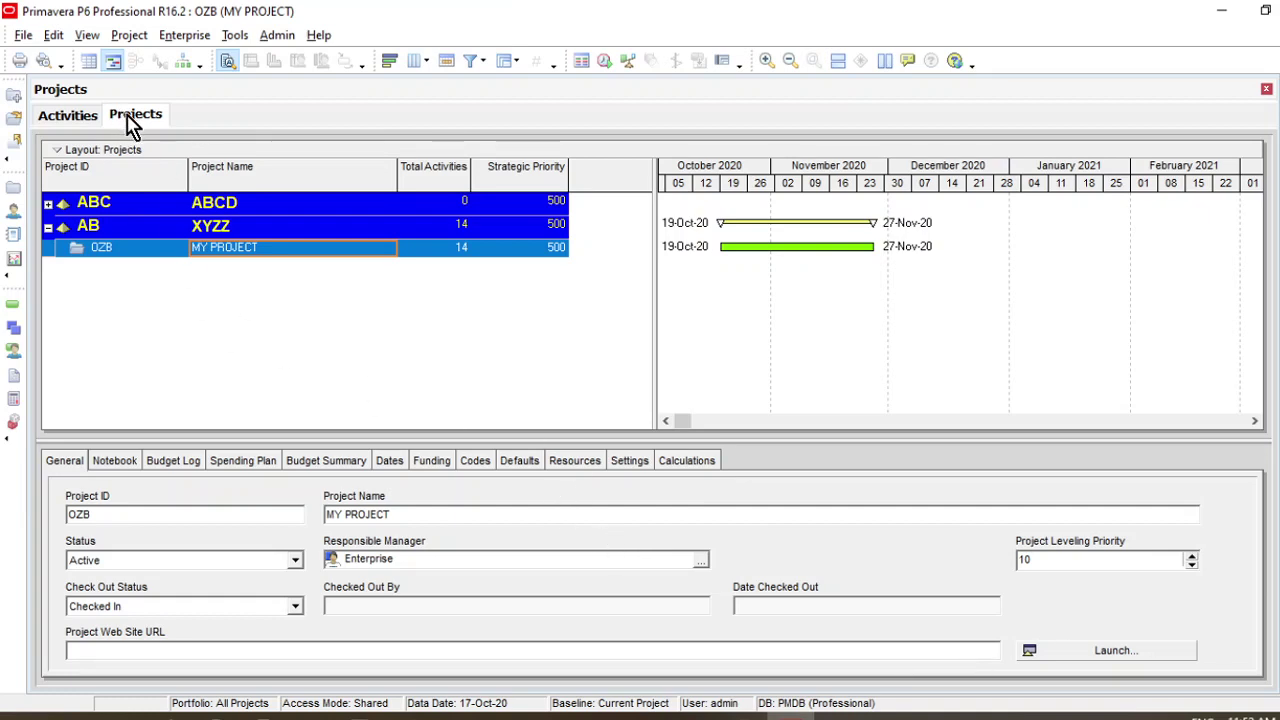
# - Switch to the Activities view and enlarge the activity details area beneath the activity table
pyautogui.click(68, 118)
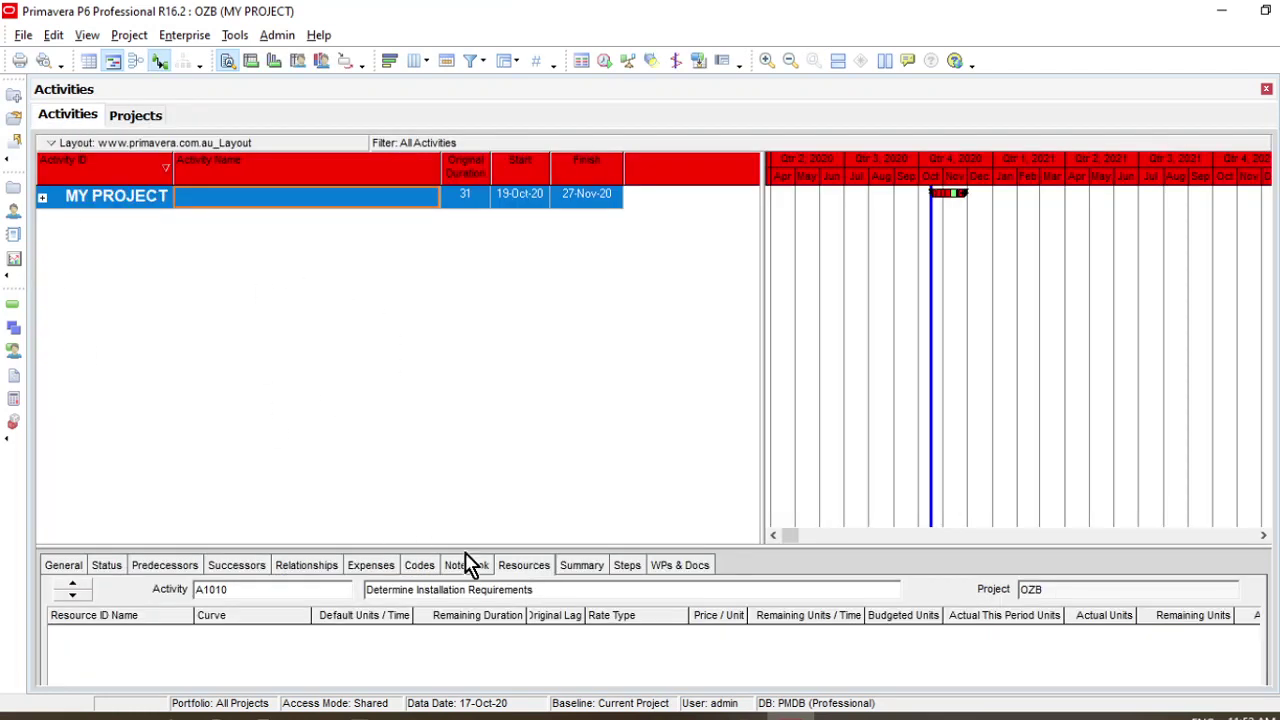
pyautogui.moveTo(465, 546); pyautogui.dragTo(466, 396)
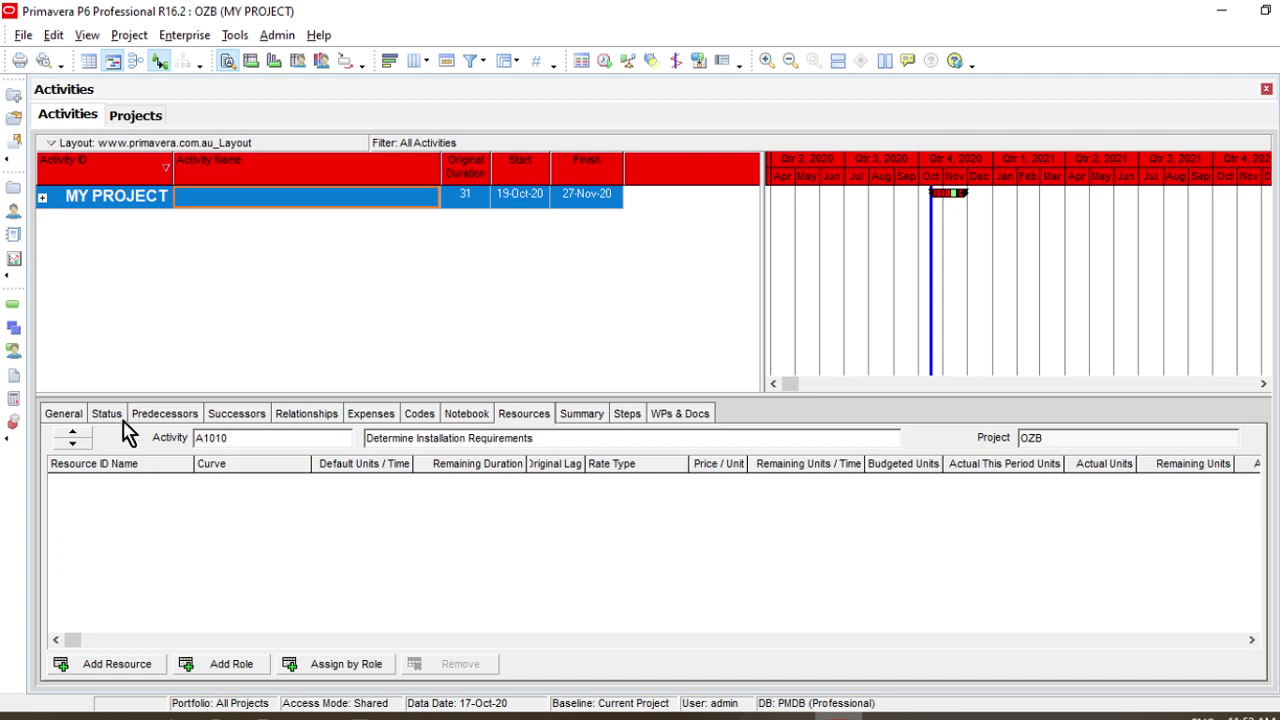
# - Examine activity A1010's general, status, predecessor, successor, relationship, expense, code and notebook details, ending on the general details
pyautogui.click(64, 414)
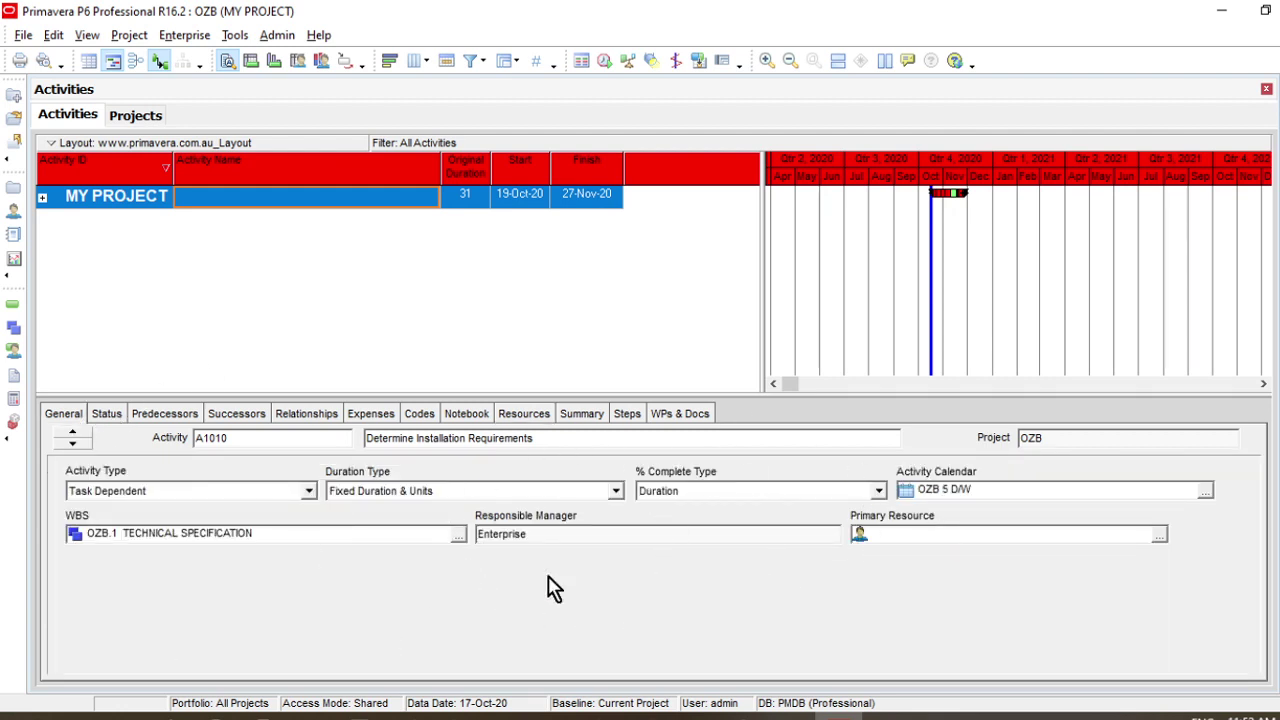
pyautogui.click(106, 414)
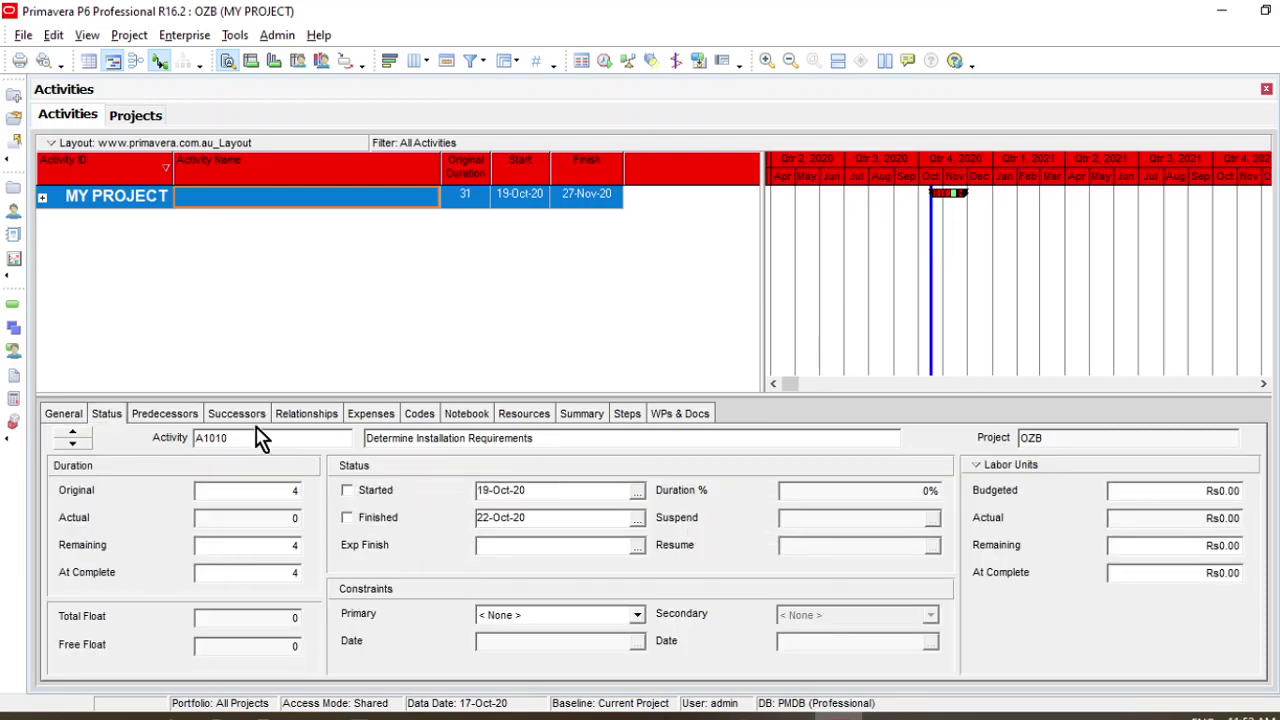
pyautogui.click(165, 414)
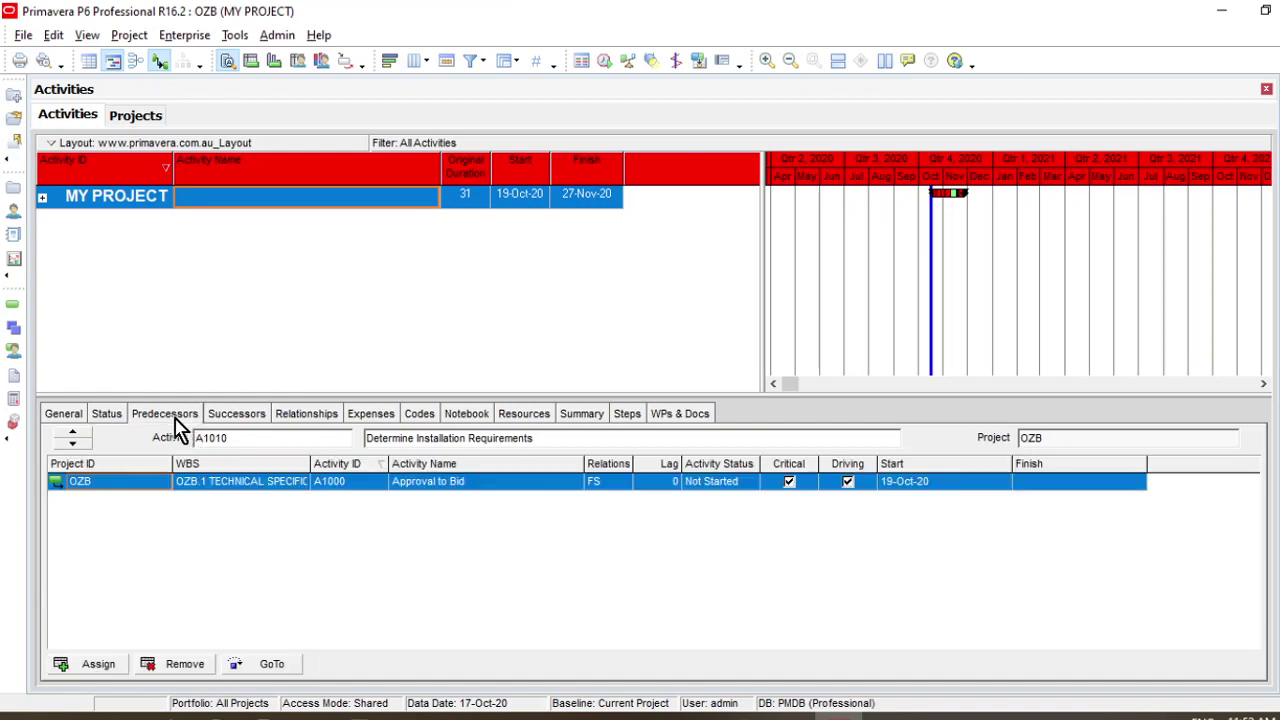
pyautogui.click(240, 418)
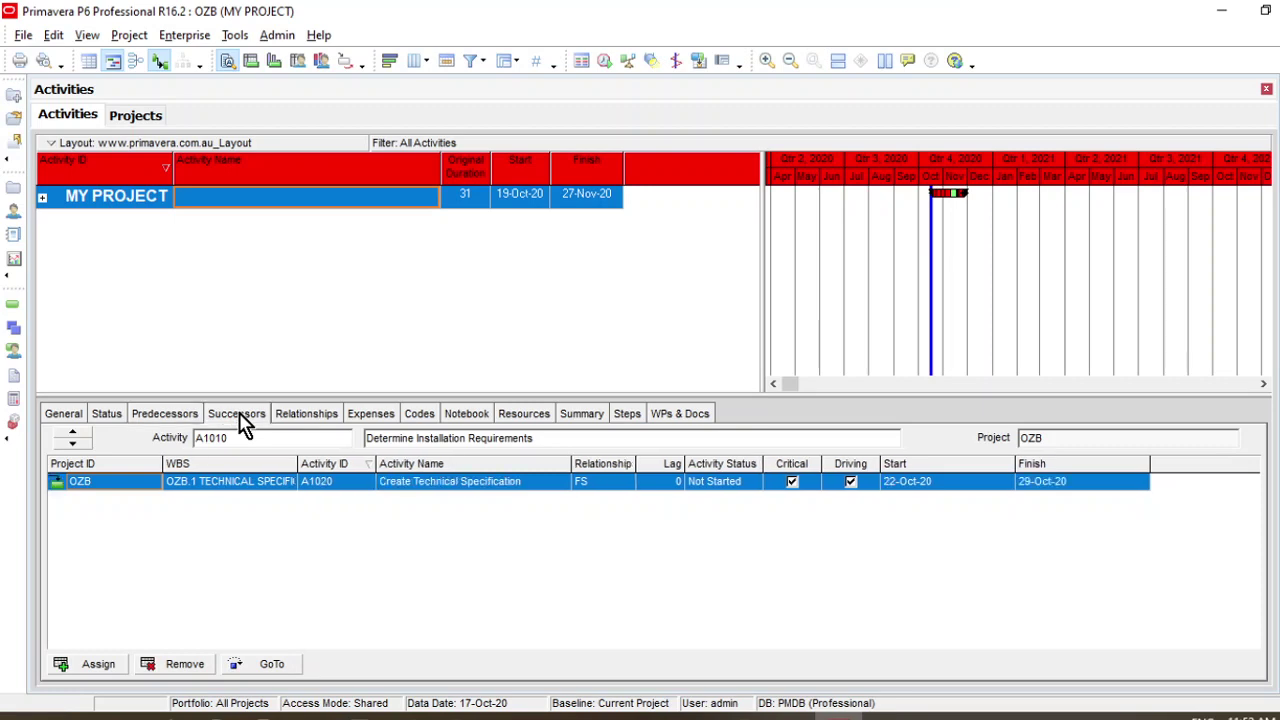
pyautogui.click(310, 418)
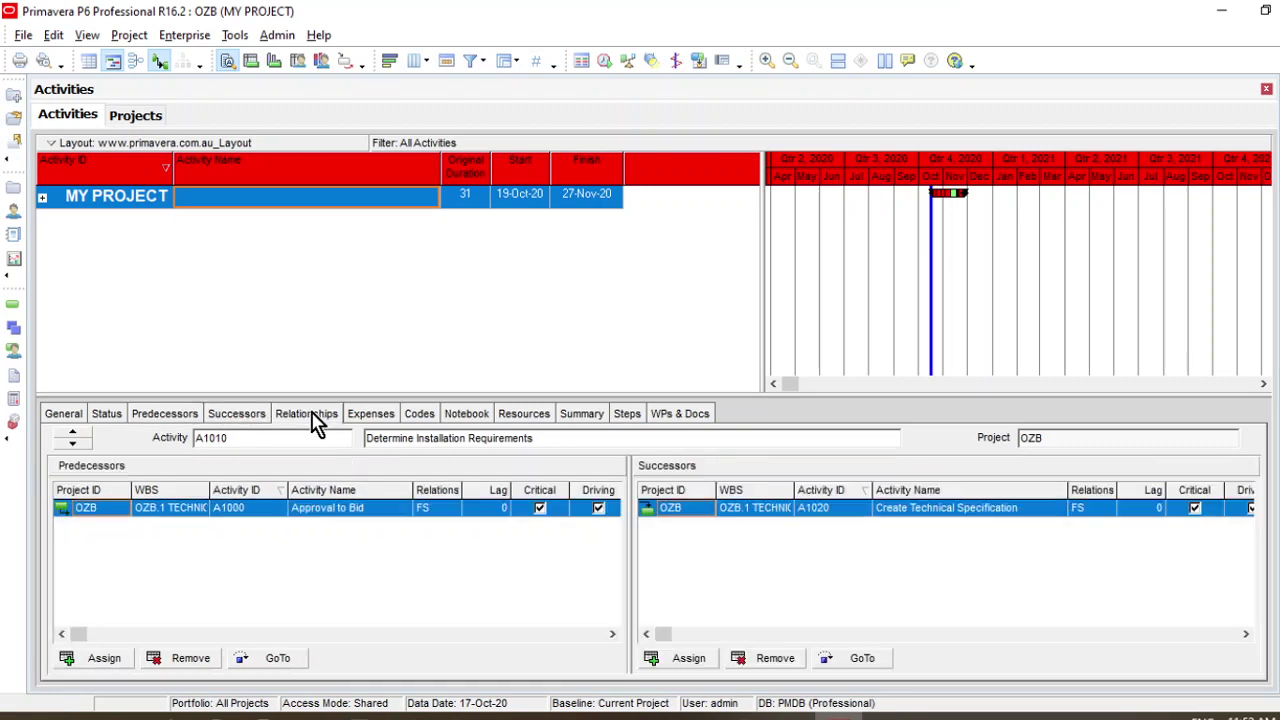
pyautogui.click(392, 418)
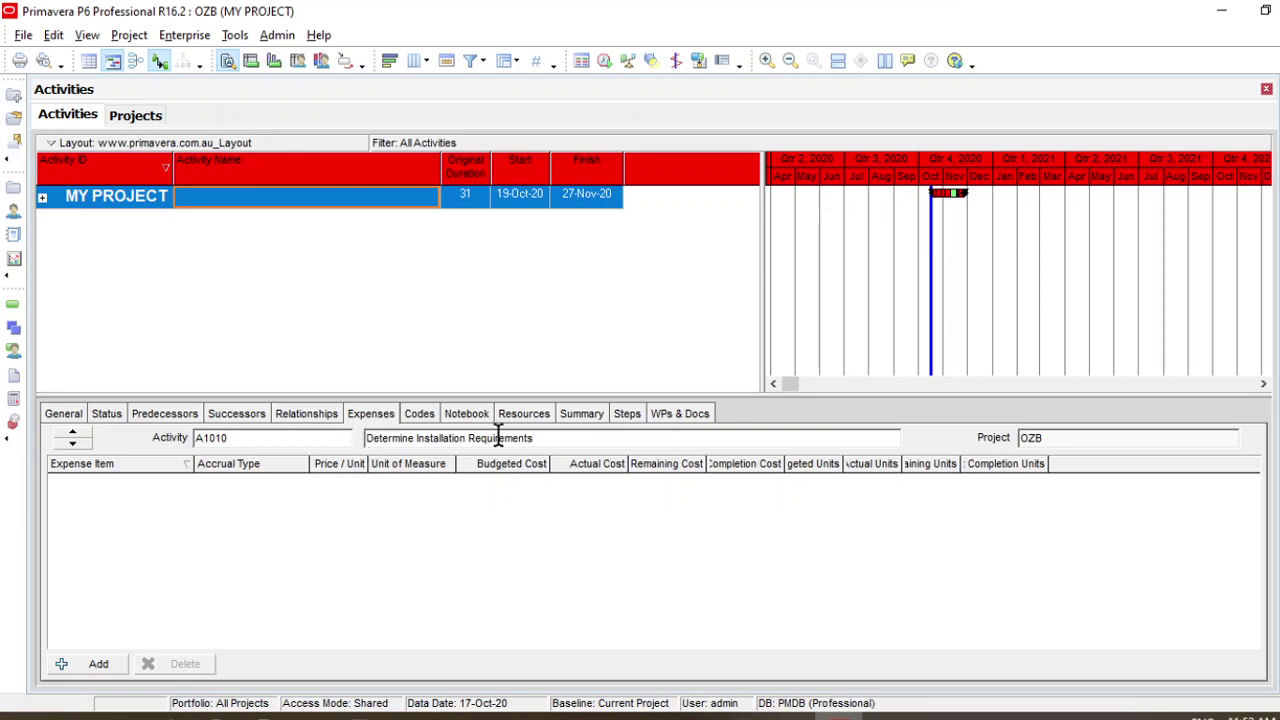
pyautogui.click(420, 418)
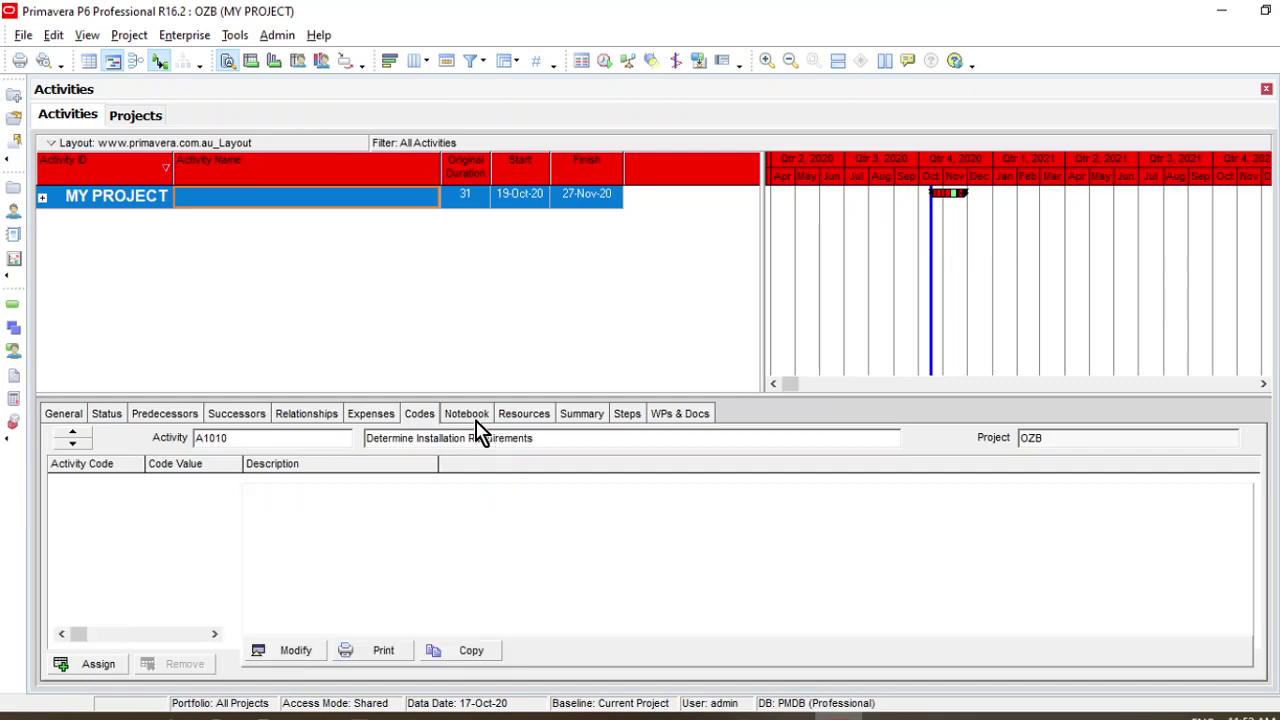
pyautogui.click(470, 418)
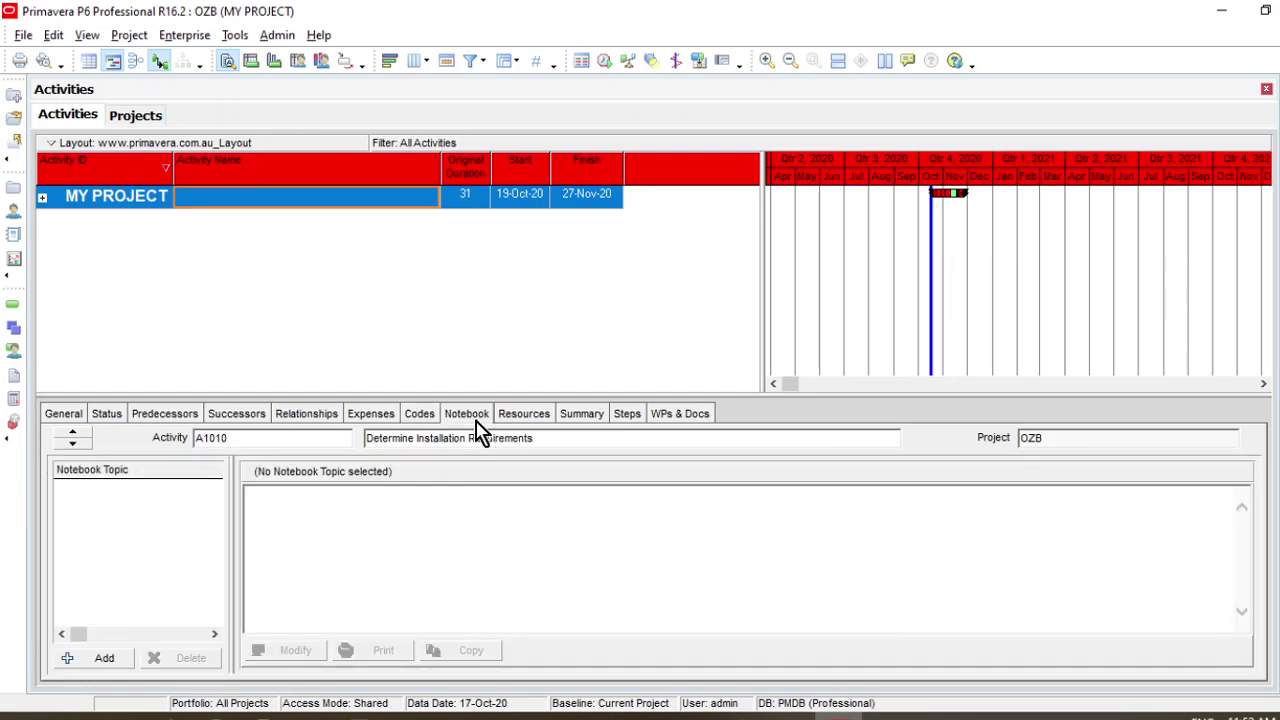
pyautogui.click(66, 416)
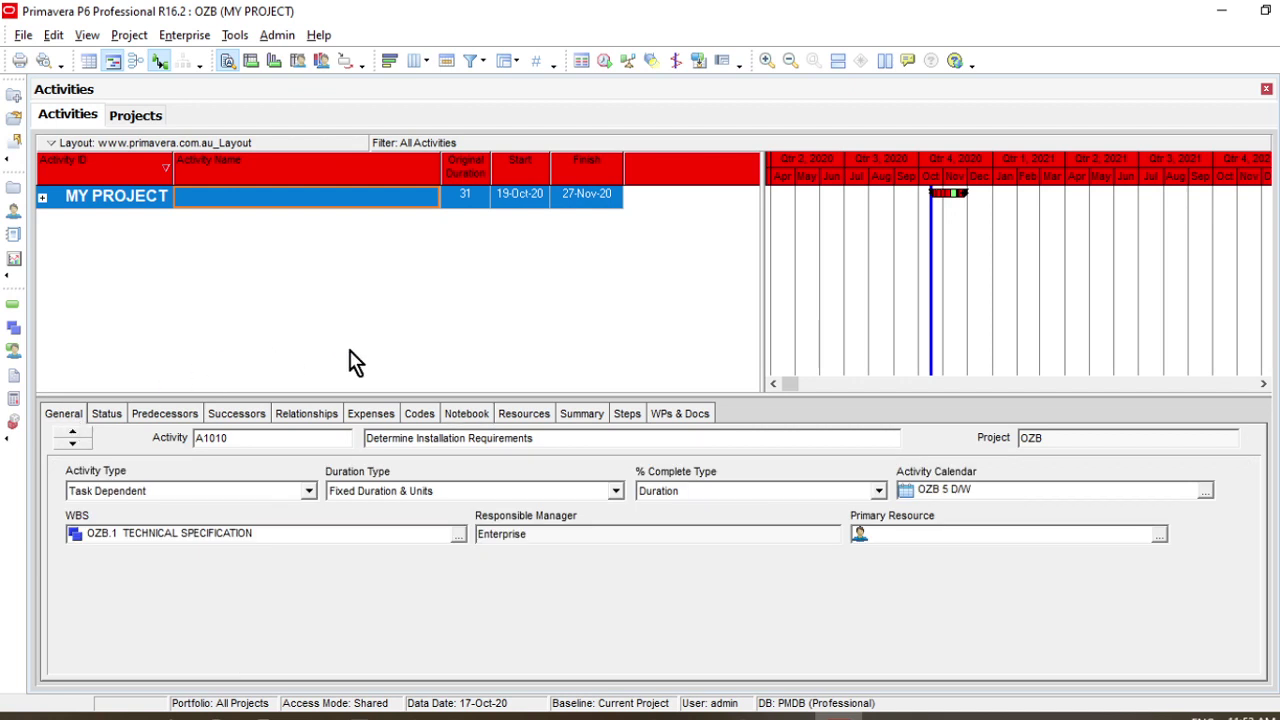
# - Shrink the activity details area slightly and widen the Gantt chart beside the activity table
pyautogui.moveTo(523, 395); pyautogui.dragTo(521, 413)
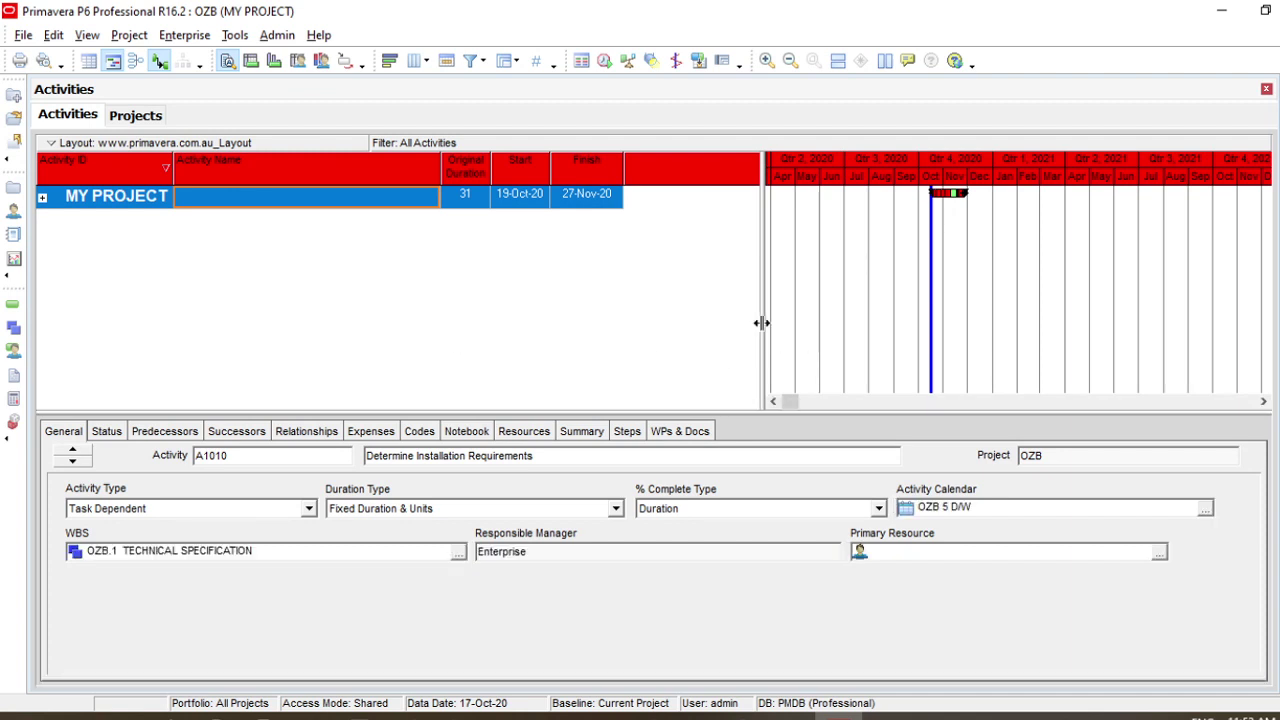
pyautogui.moveTo(761, 323); pyautogui.dragTo(668, 323)
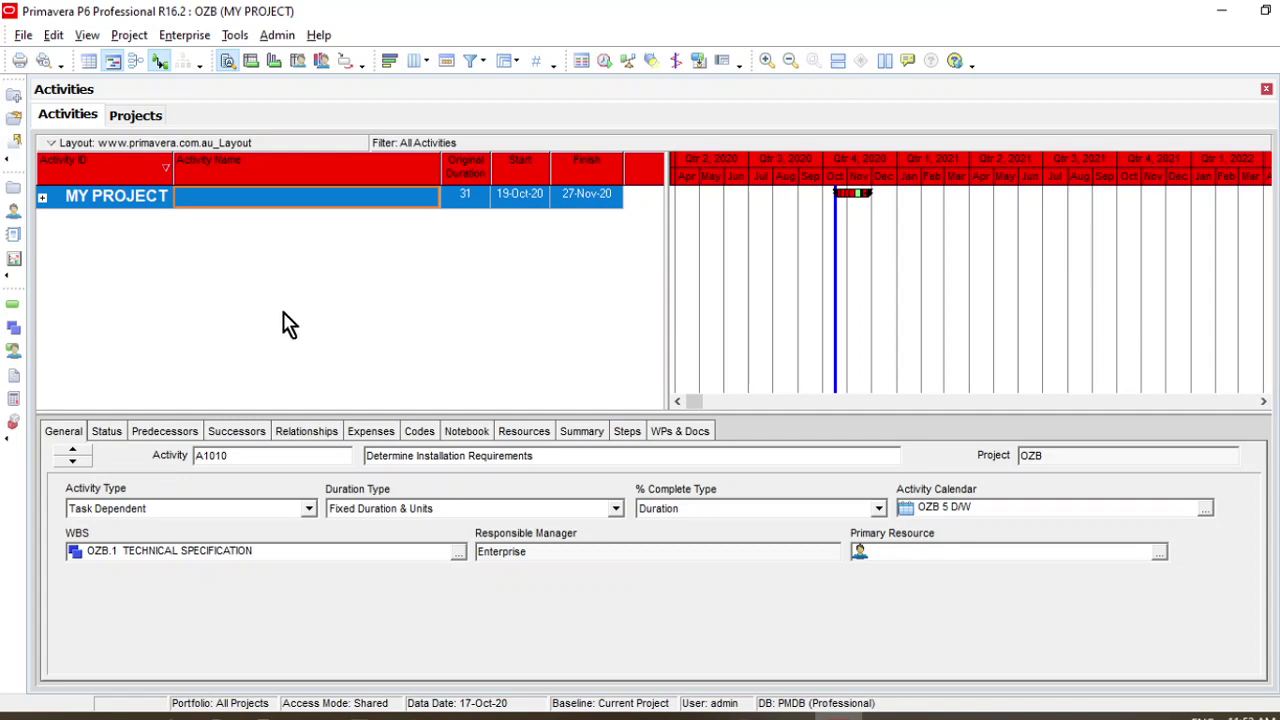
pyautogui.click(28, 38)
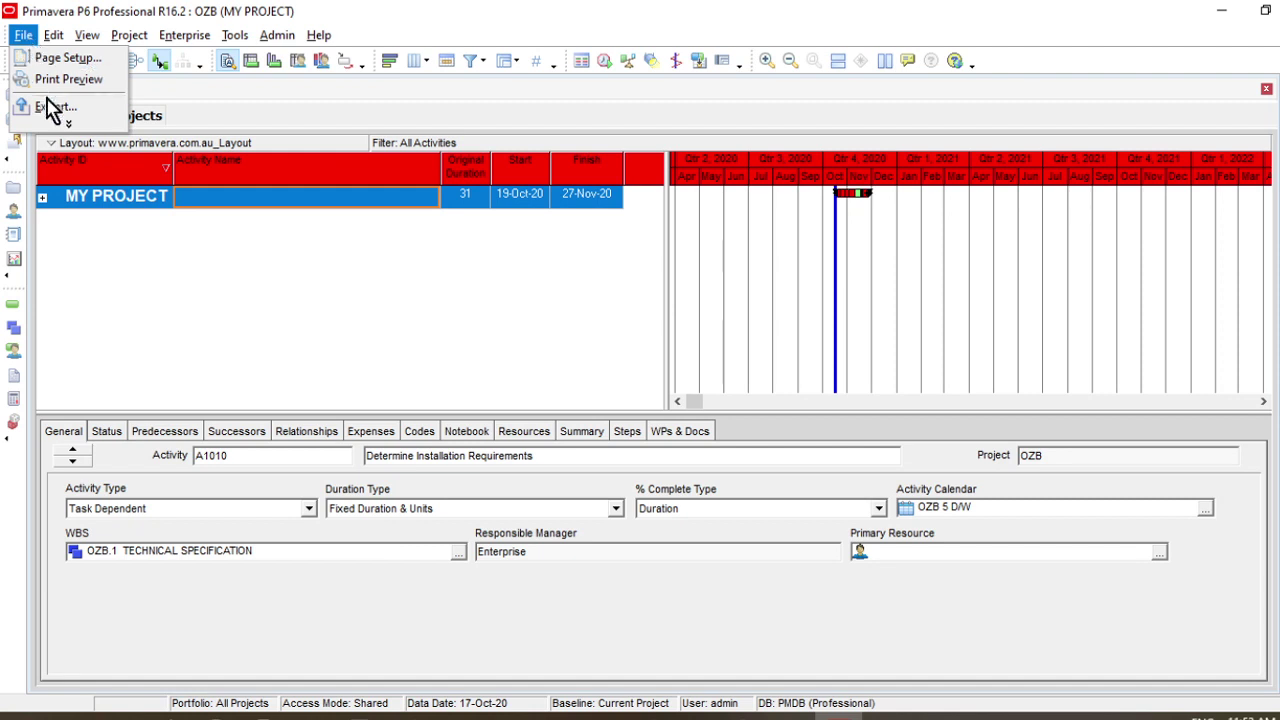
pyautogui.moveTo(63, 133)
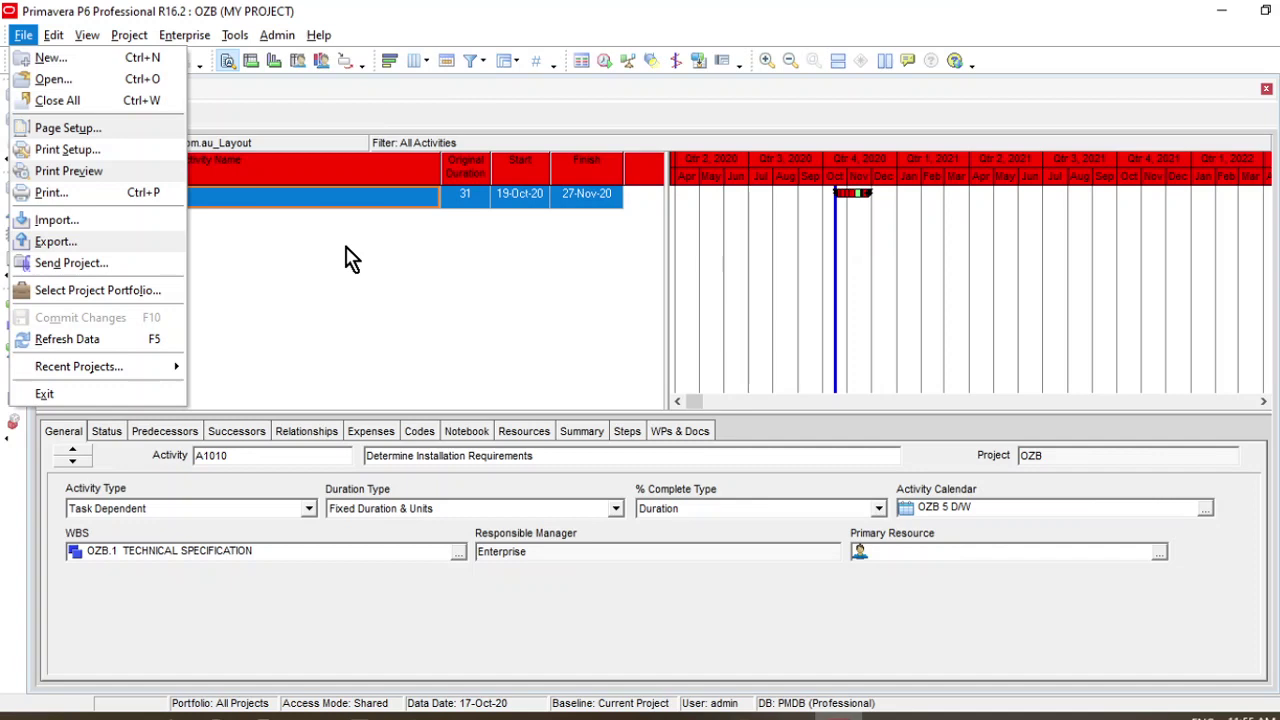
pyautogui.click(438, 275)
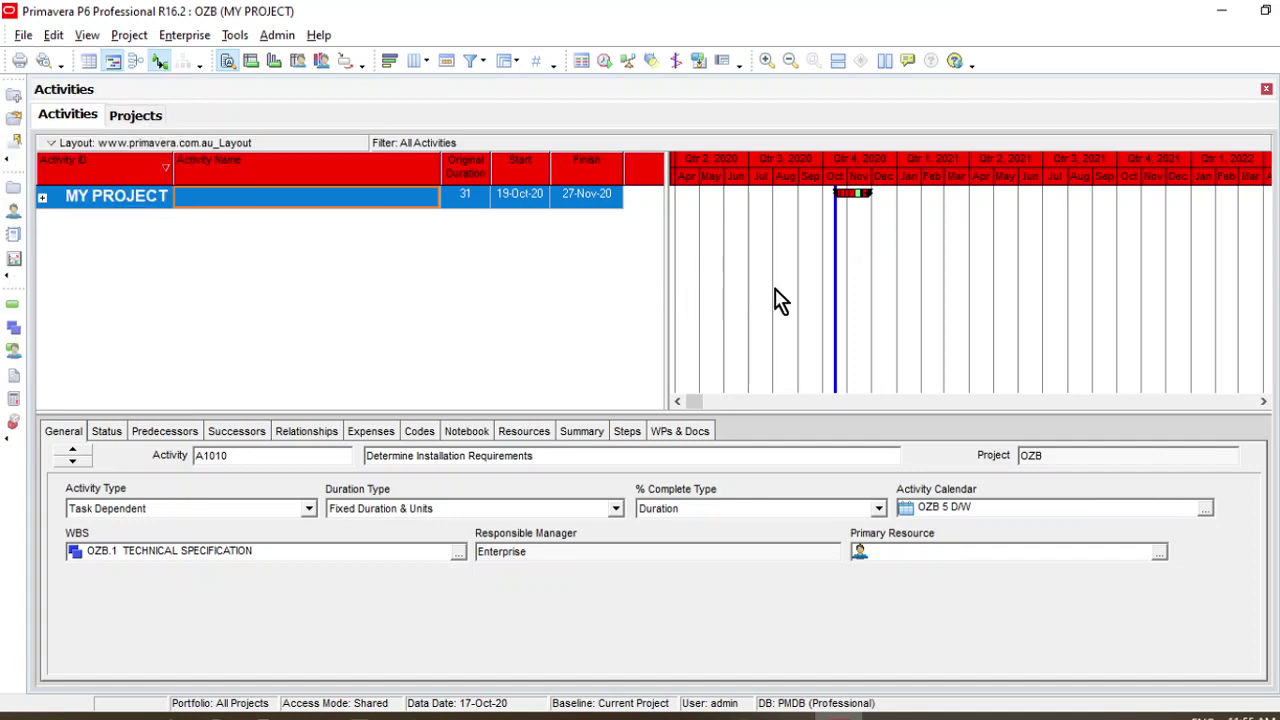
# - Open the user preferences and set the durations format's unit of time to Day
pyautogui.click(55, 38)
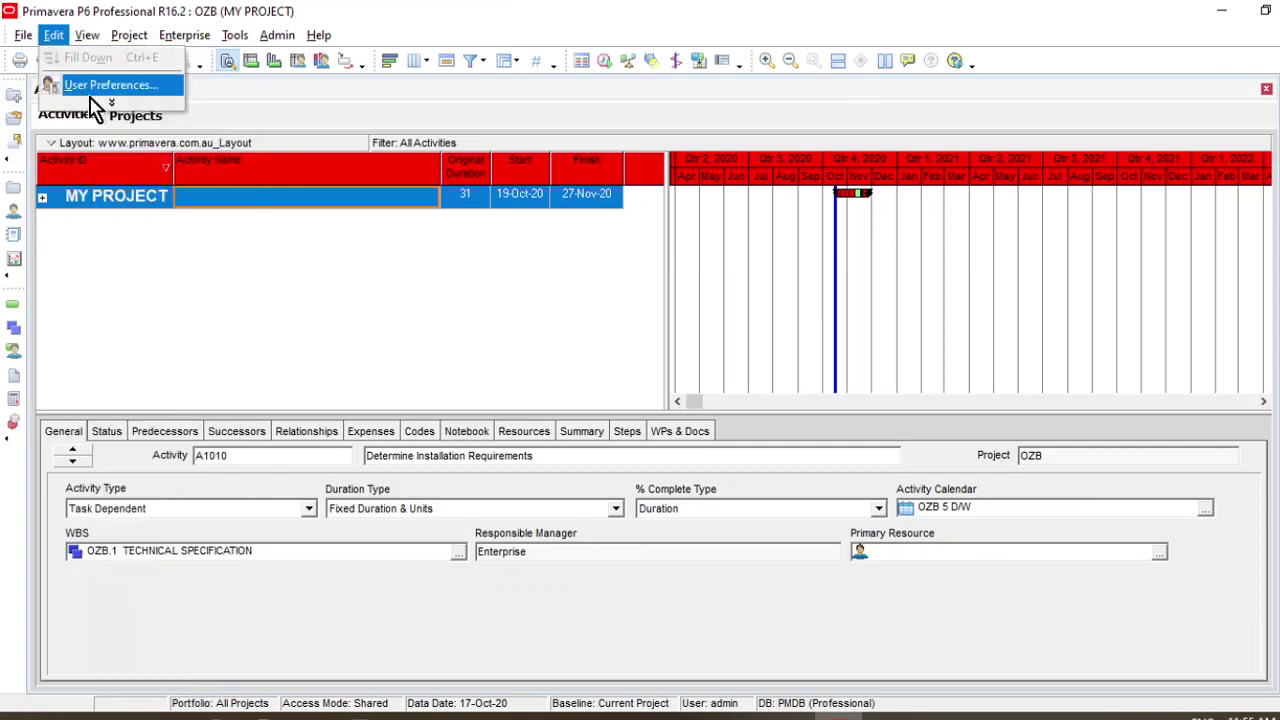
pyautogui.click(112, 102)
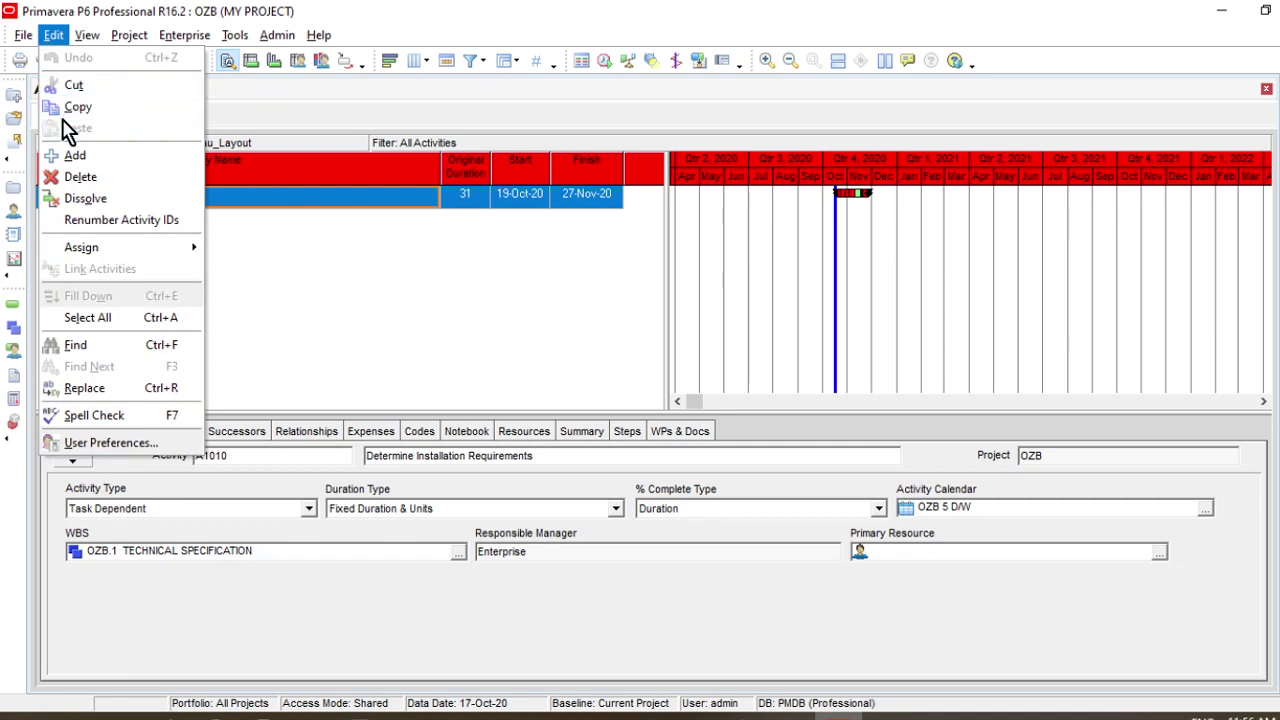
pyautogui.click(113, 443)
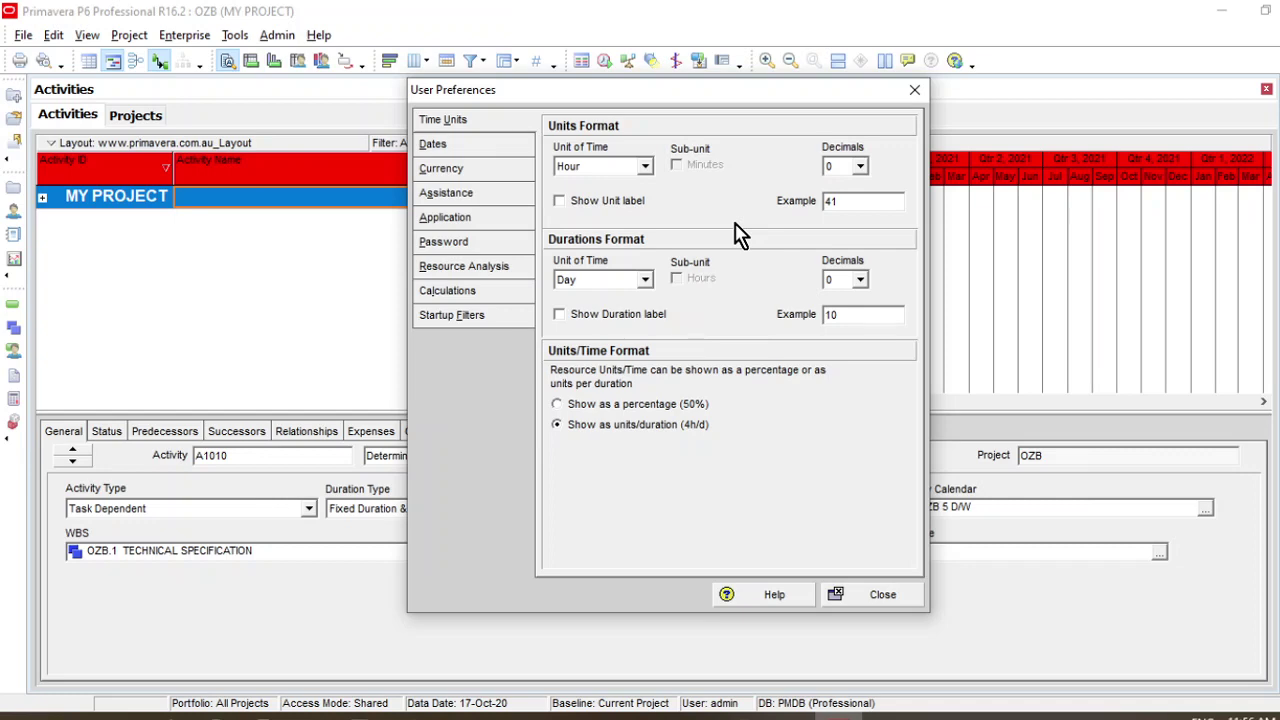
pyautogui.click(600, 280)
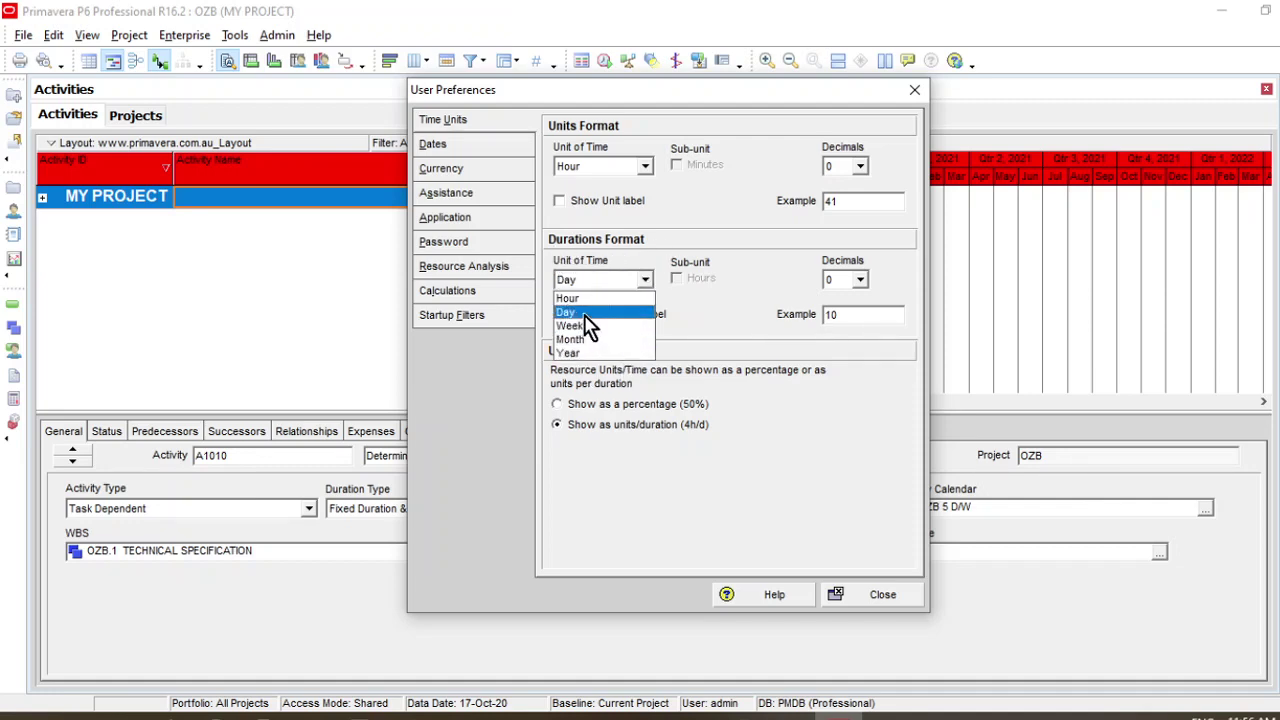
pyautogui.click(586, 313)
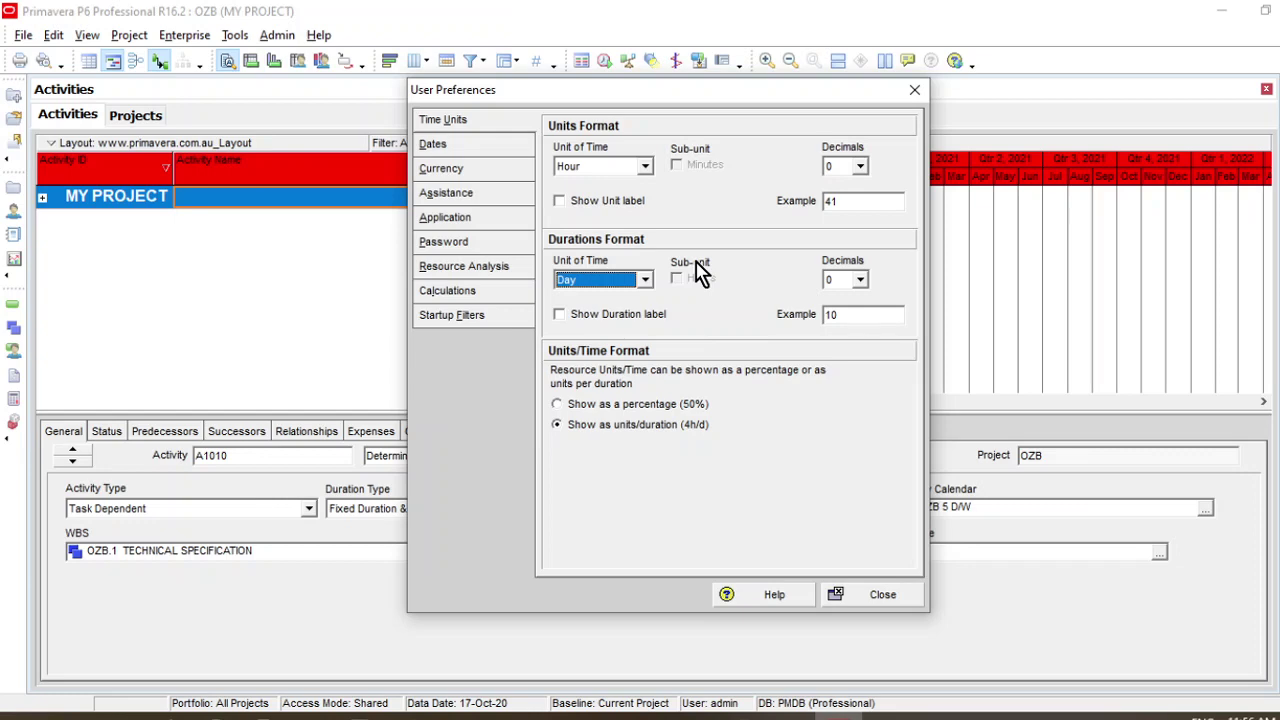
# - Set the units format's unit of time to Hour in the user preferences
pyautogui.click(590, 168)
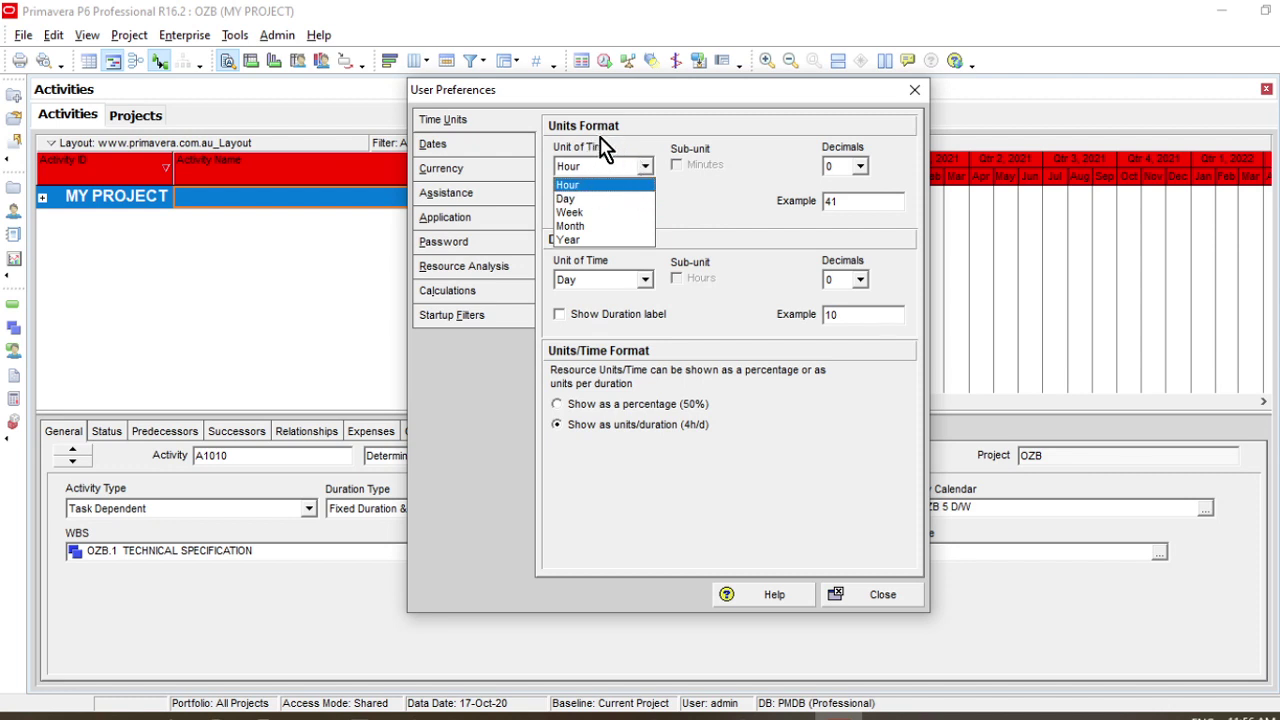
pyautogui.click(594, 186)
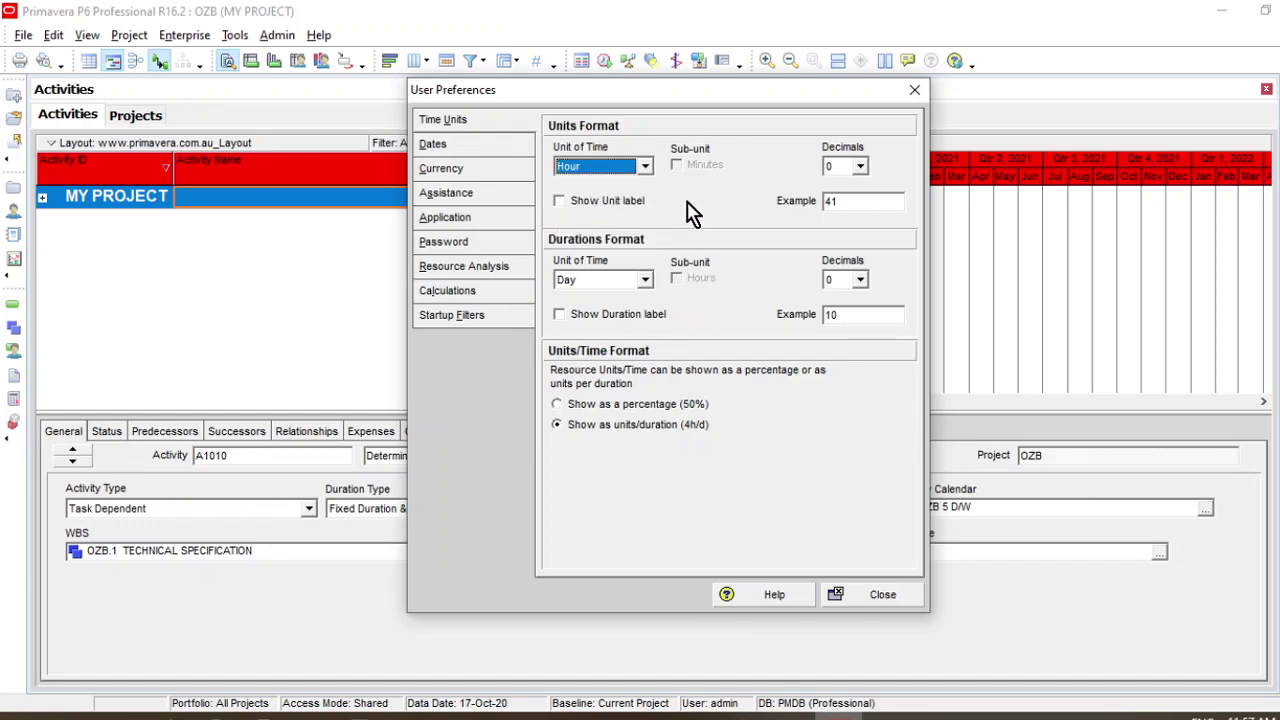
pyautogui.click(641, 167)
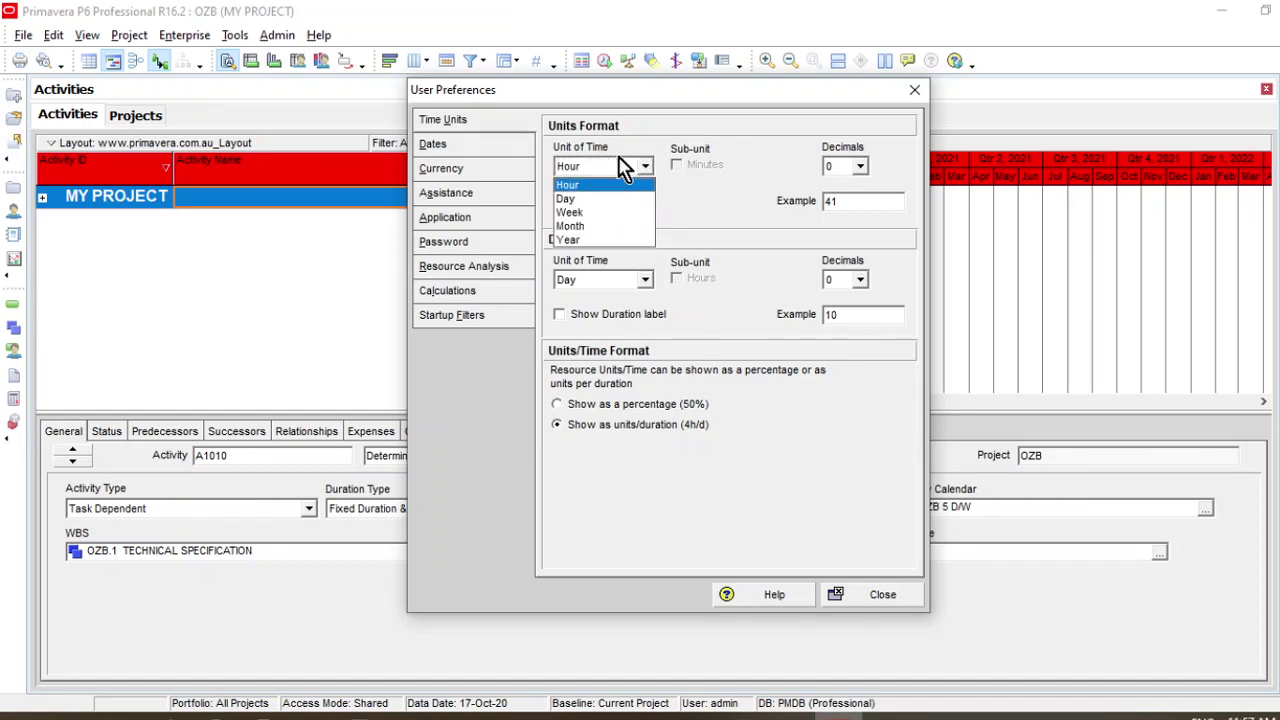
pyautogui.click(705, 235)
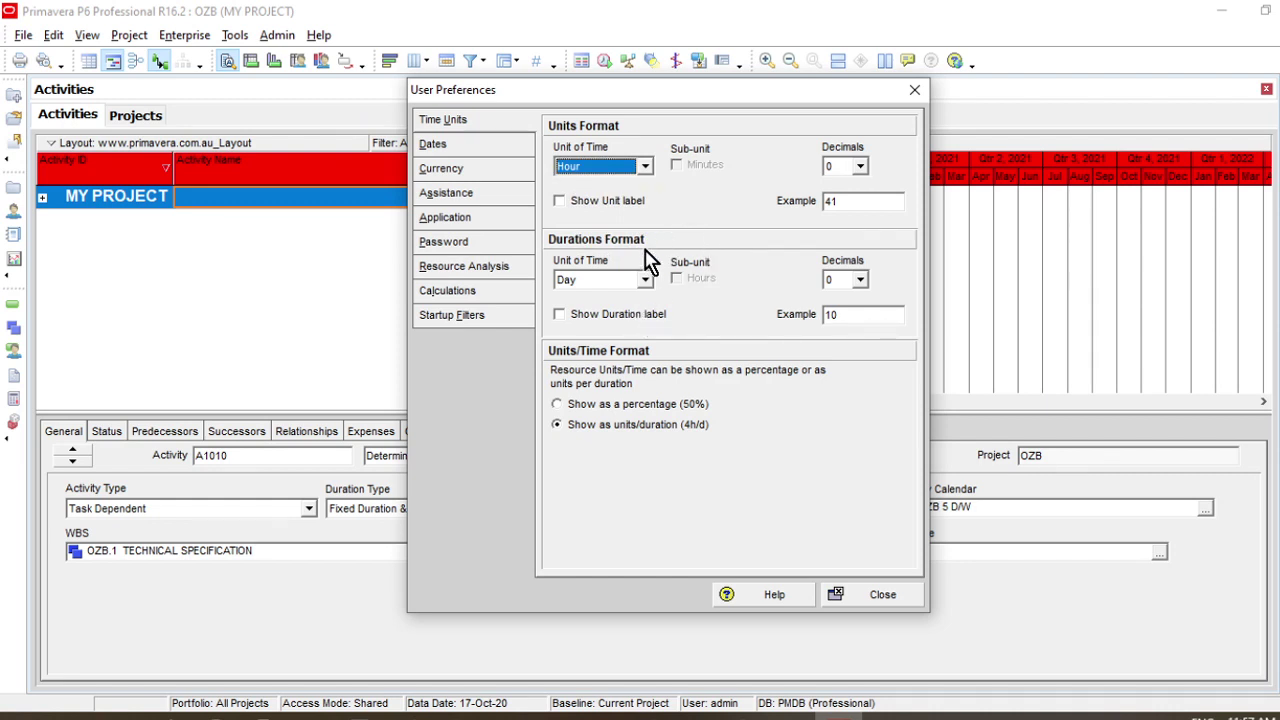
# - Try the duration label with the Hours sub-unit in the durations format, and turn both off again
pyautogui.click(613, 318)
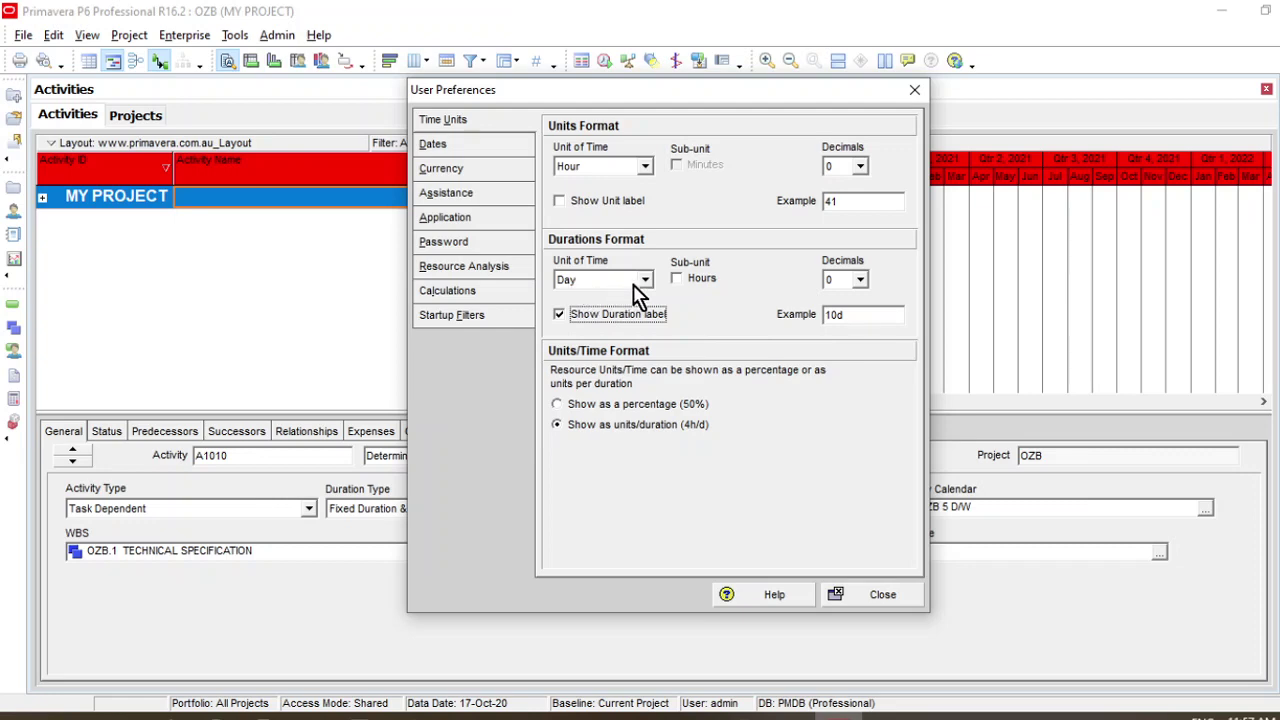
pyautogui.click(677, 280)
pyautogui.moveTo(872, 316); pyautogui.dragTo(820, 316)
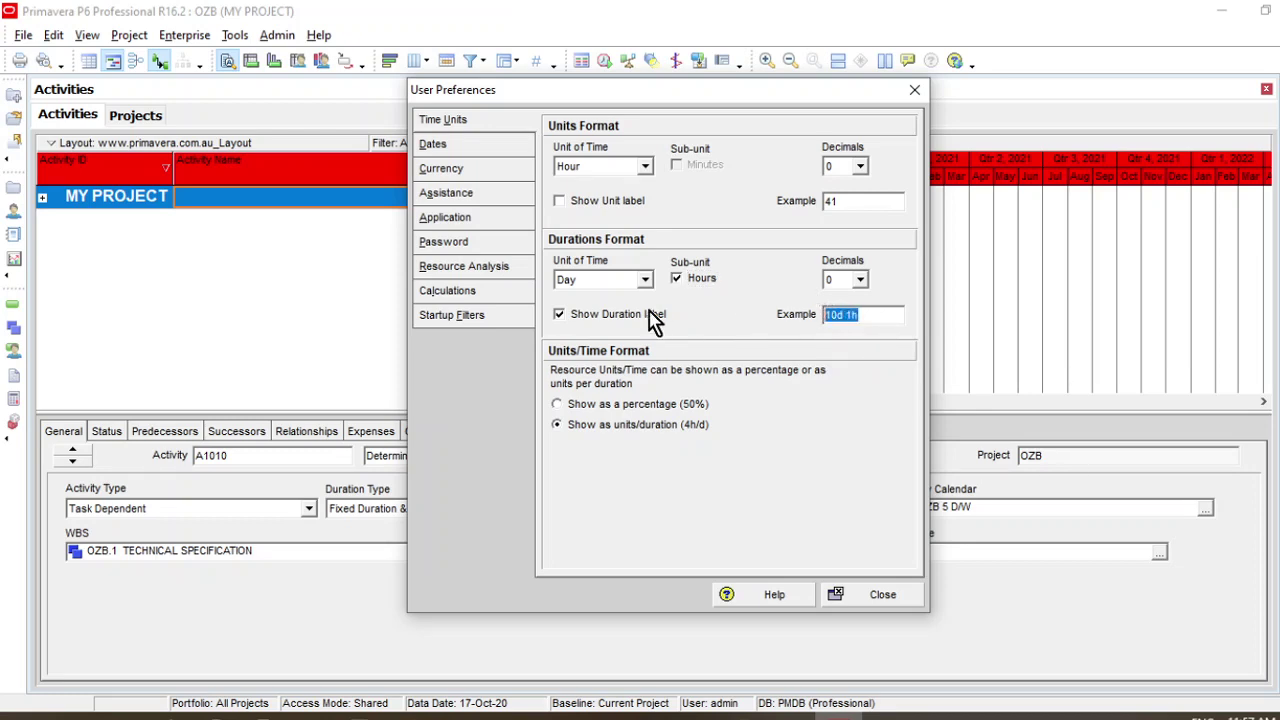
pyautogui.click(697, 285)
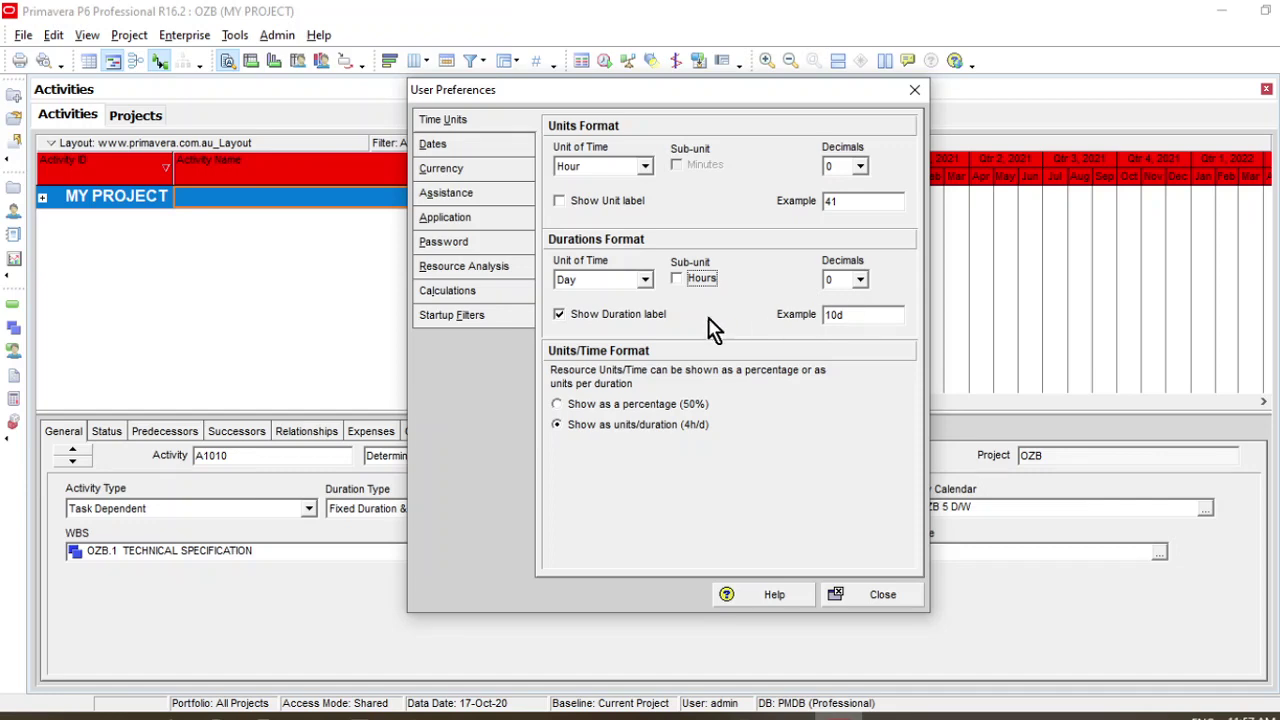
pyautogui.click(559, 314)
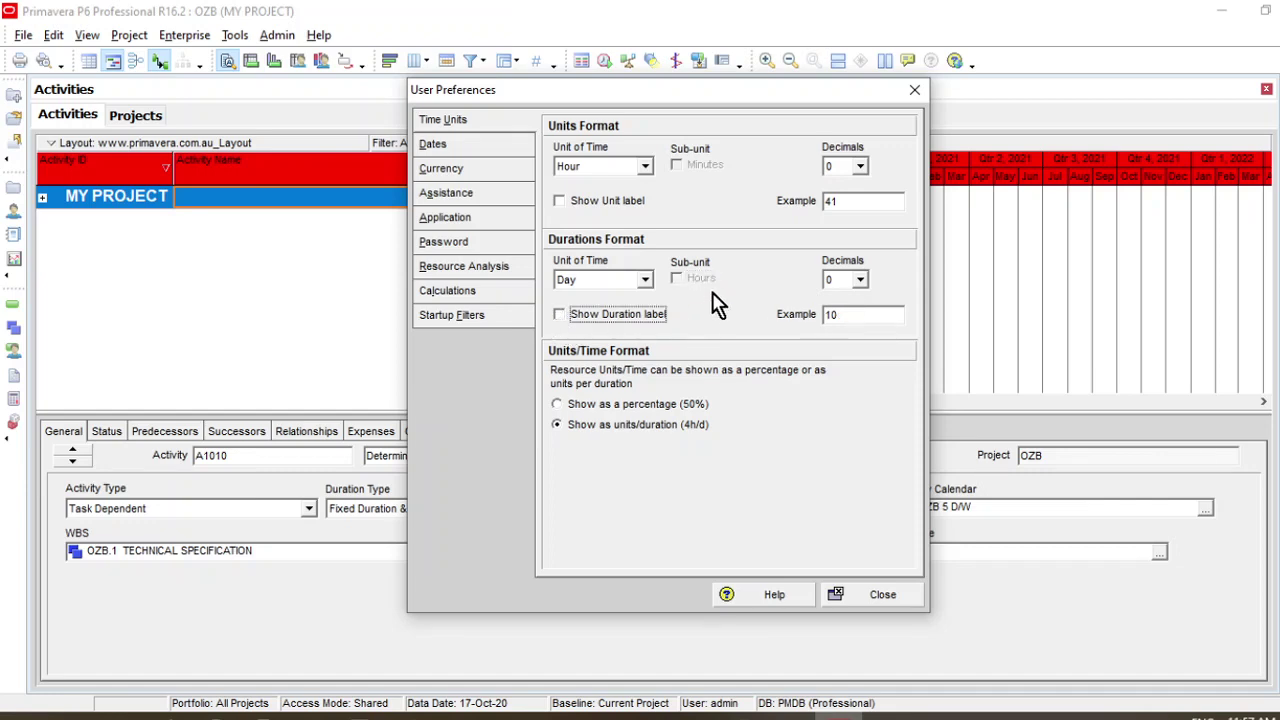
# - In the user preferences for dates, set the time to the 24 hour format without minutes
pyautogui.click(443, 151)
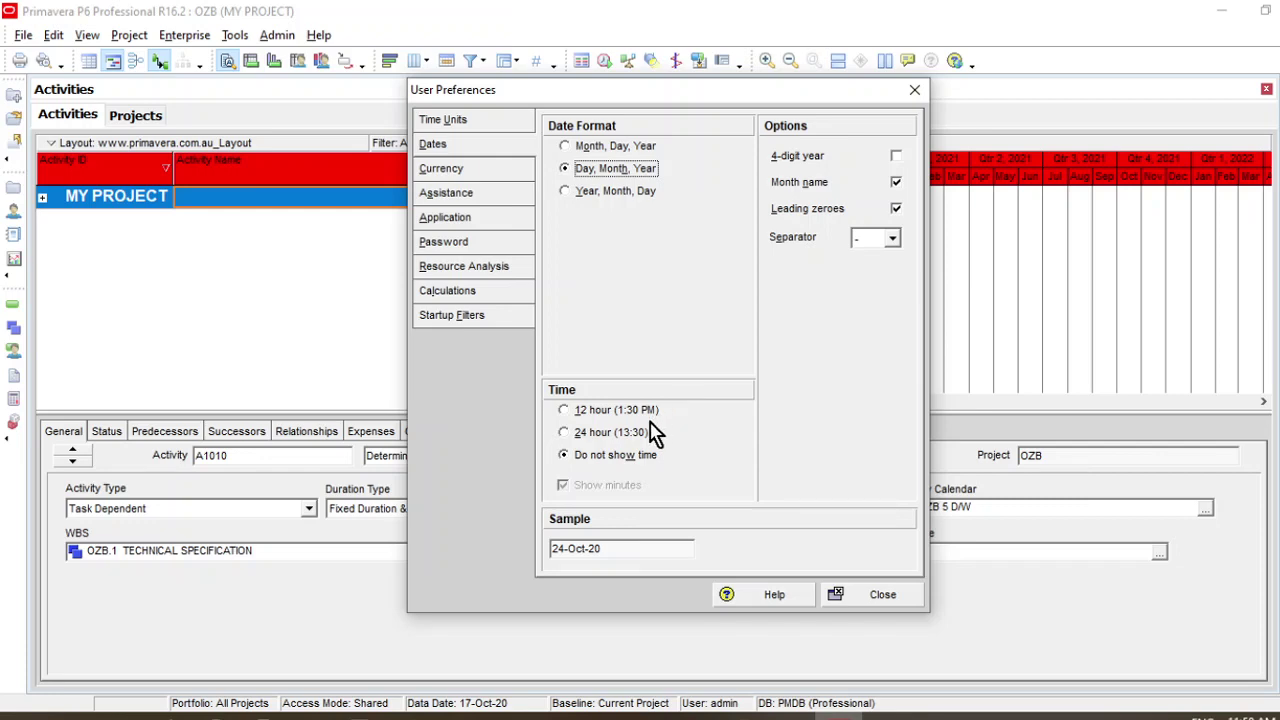
pyautogui.click(610, 432)
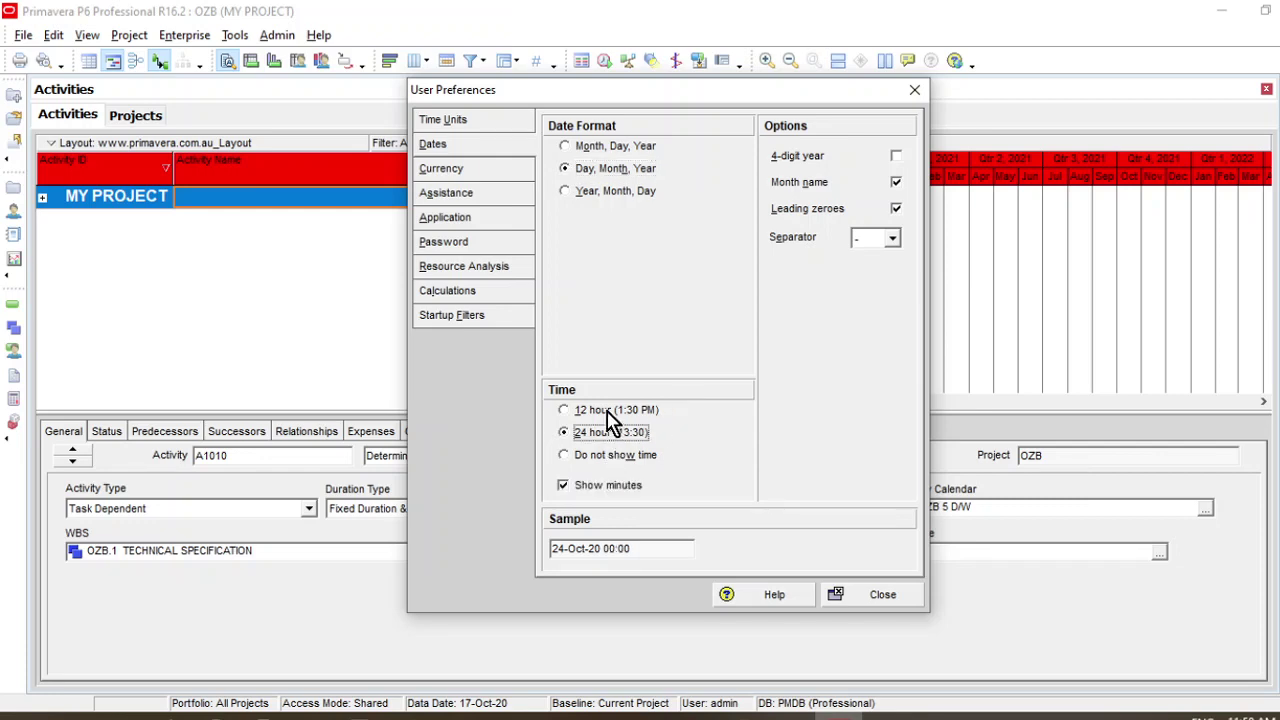
pyautogui.click(612, 412)
pyautogui.click(563, 486)
pyautogui.click(564, 455)
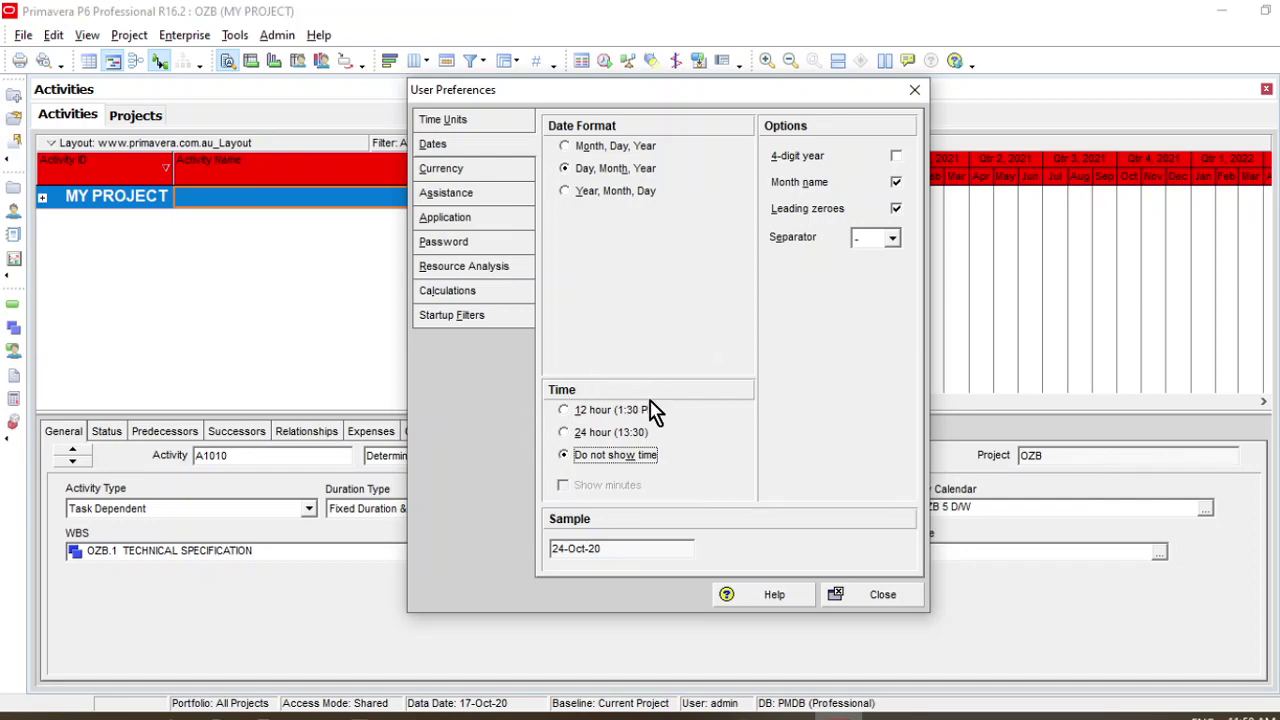
pyautogui.click(595, 440)
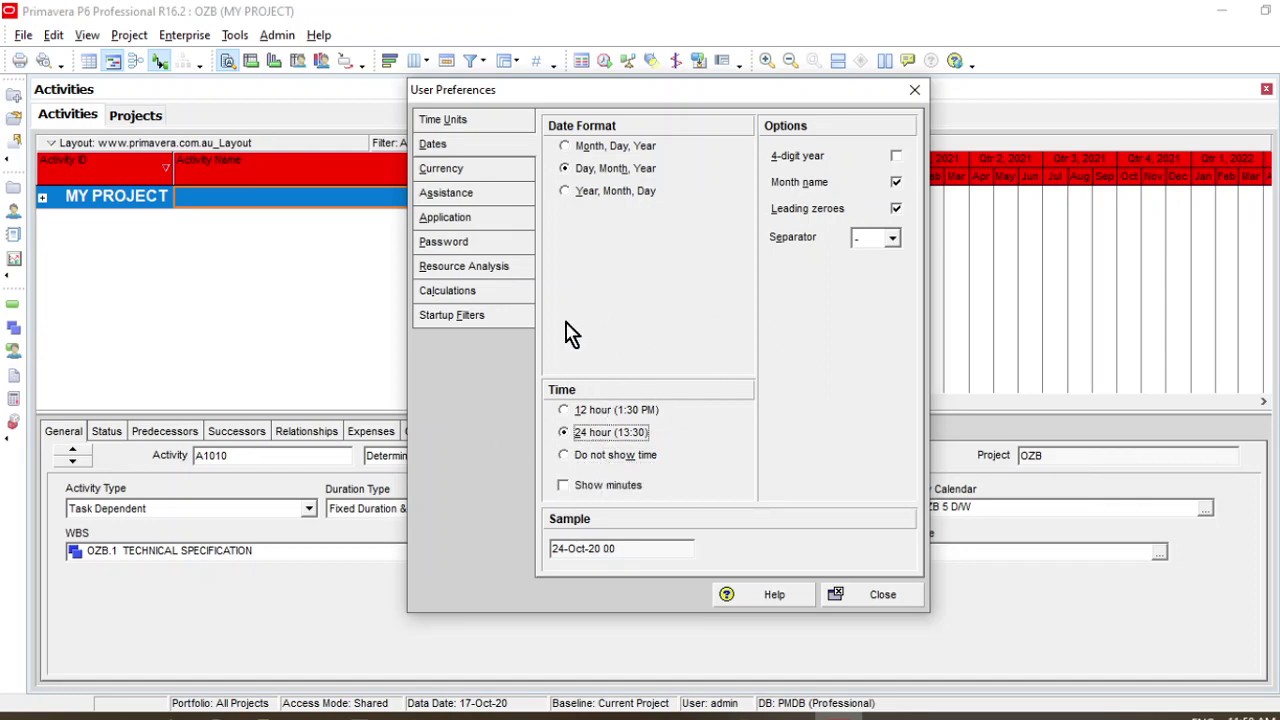
# - Open the currency selection in the user preferences and look through the currencies down to the Pak Rupee entry
pyautogui.click(443, 172)
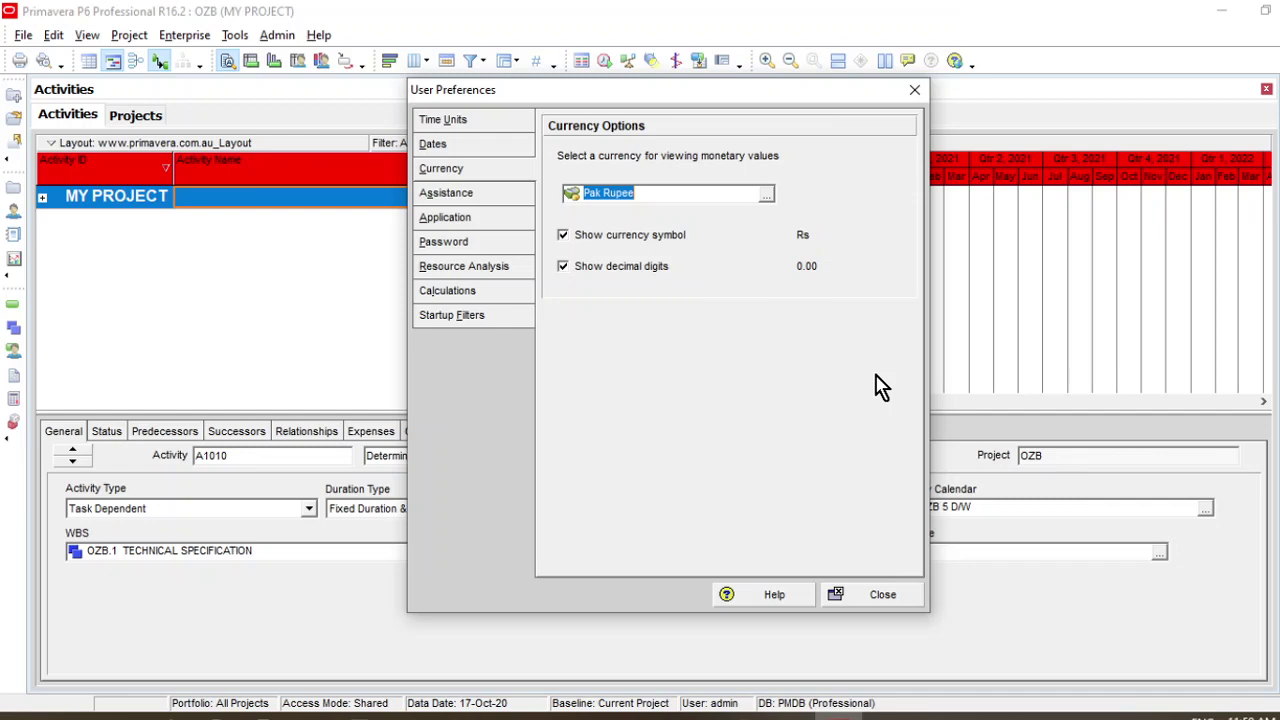
pyautogui.click(766, 193)
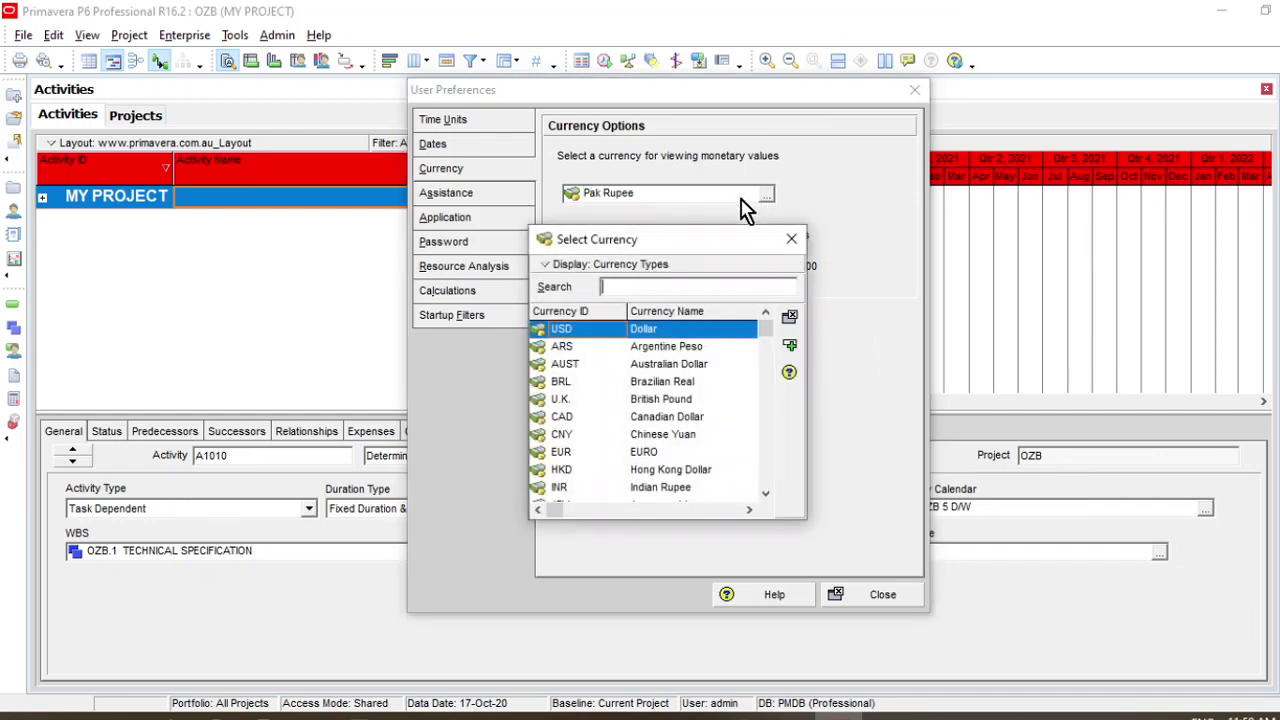
pyautogui.moveTo(697, 239); pyautogui.dragTo(709, 178)
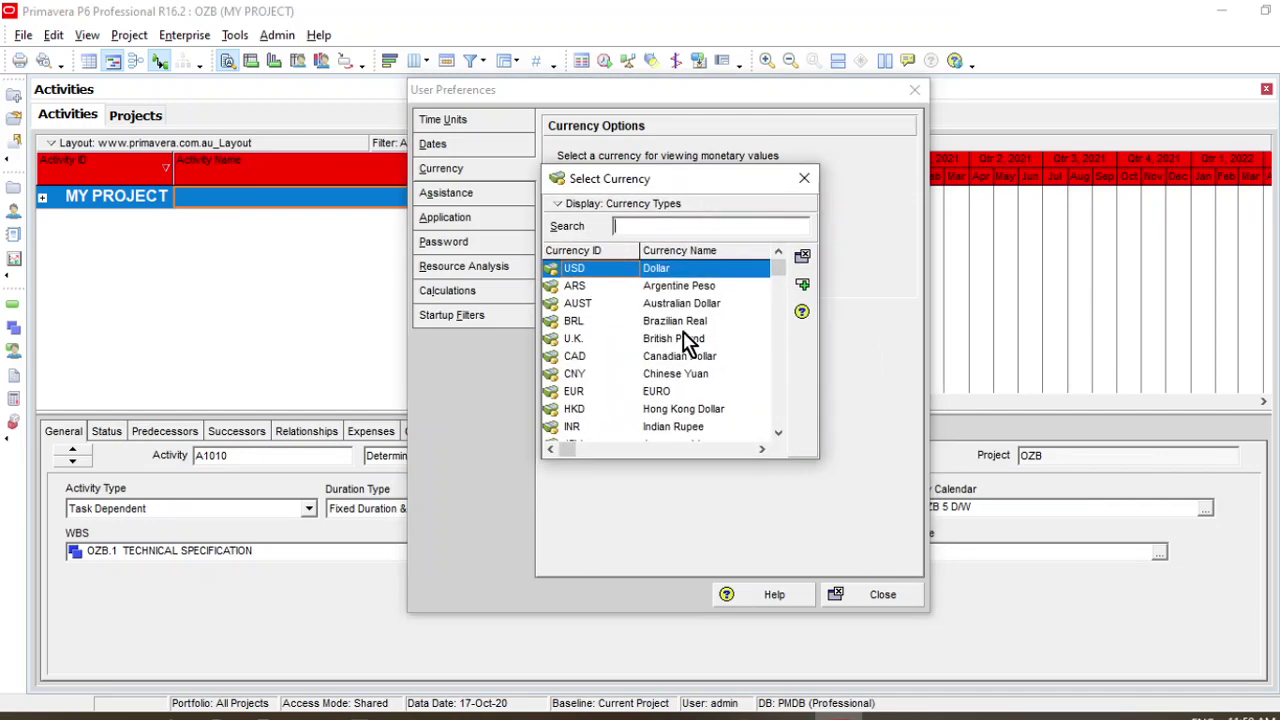
pyautogui.click(681, 340)
pyautogui.scroll(-3, 683, 398)
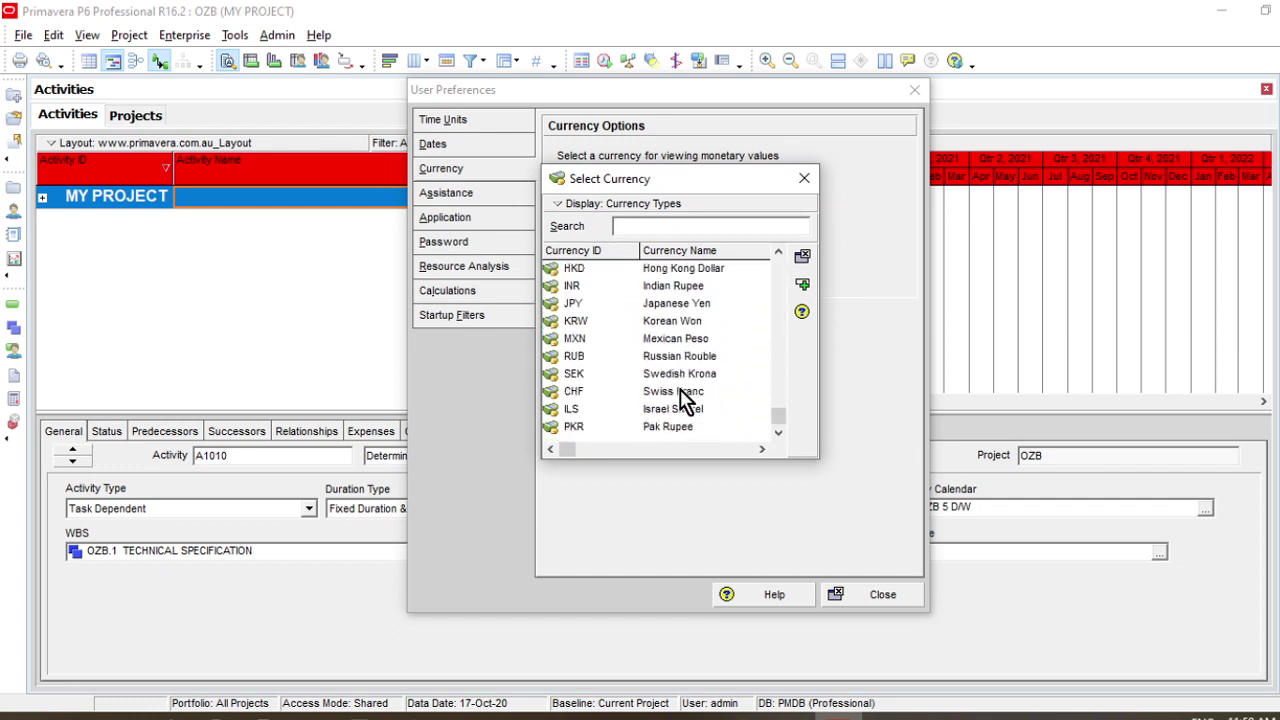
pyautogui.click(672, 429)
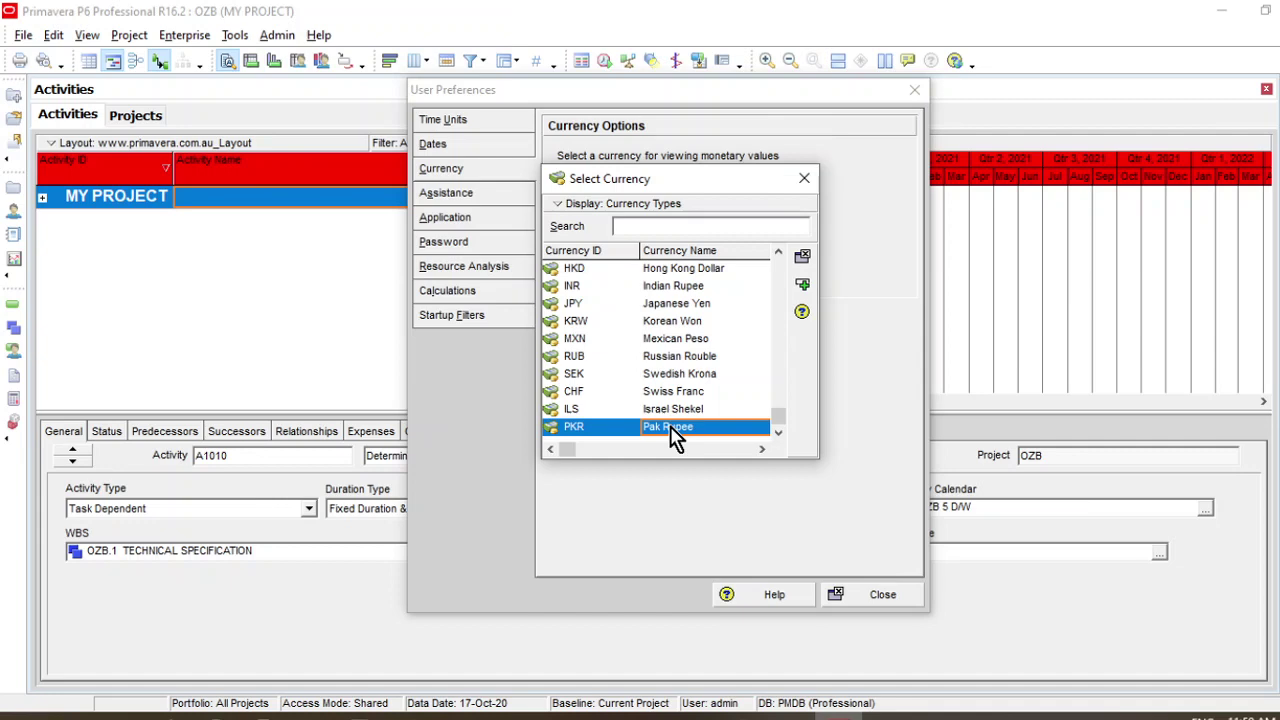
pyautogui.click(680, 392)
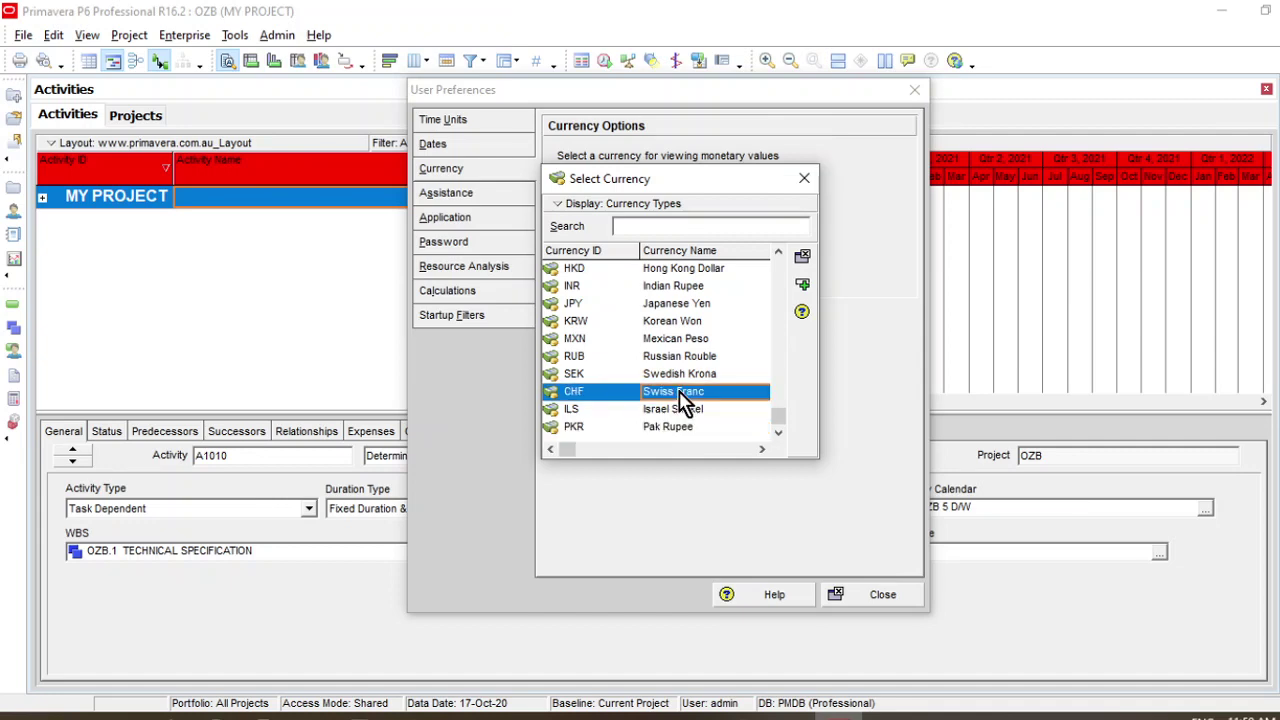
pyautogui.scroll(3, 680, 400)
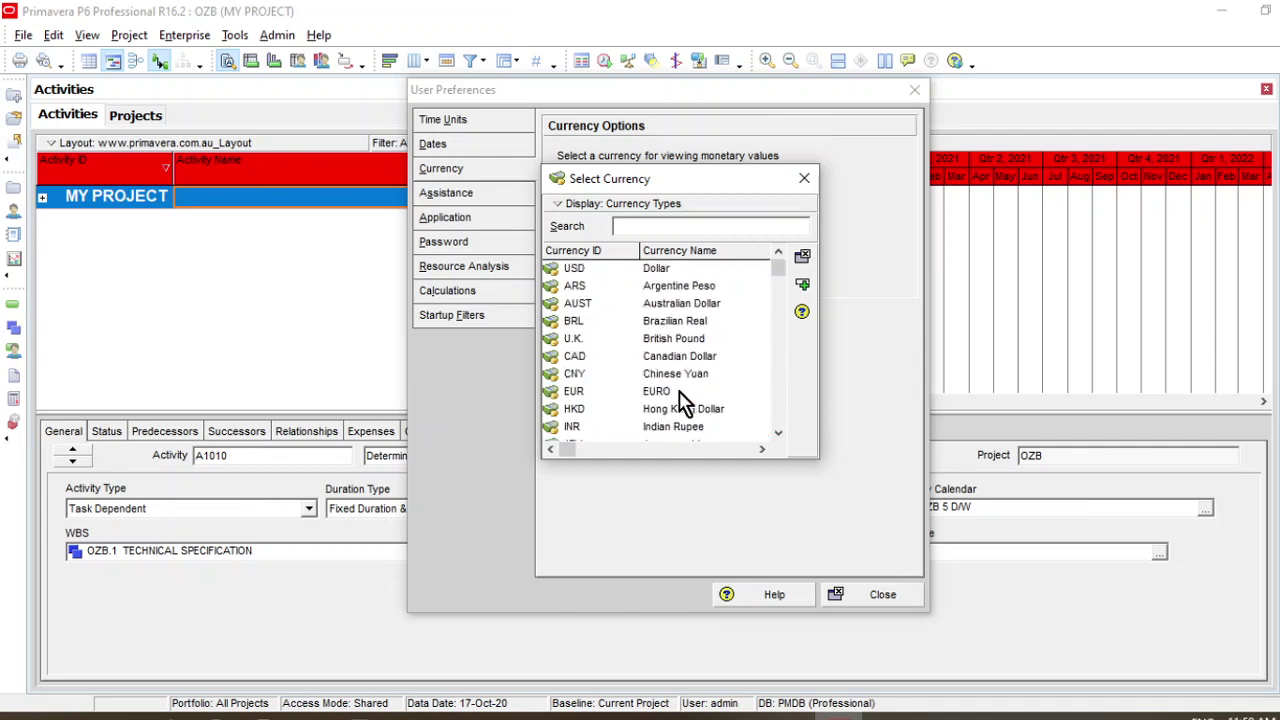
pyautogui.scroll(-3, 679, 401)
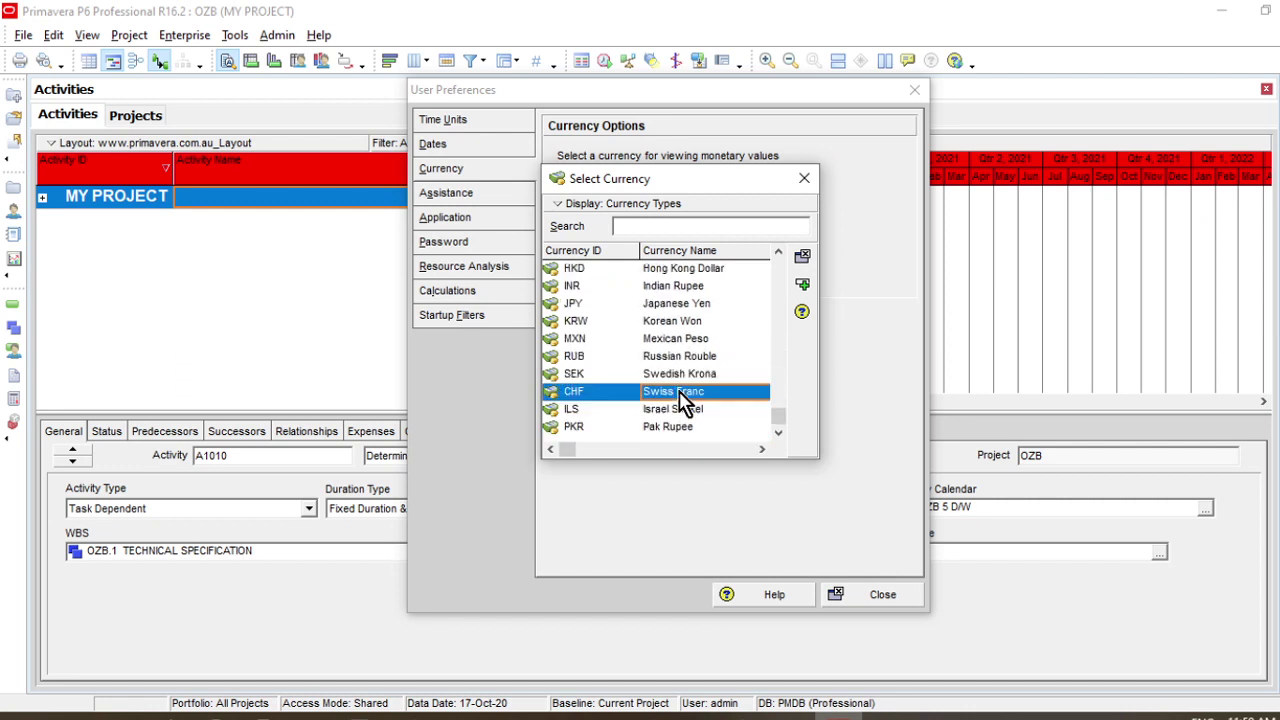
pyautogui.click(672, 430)
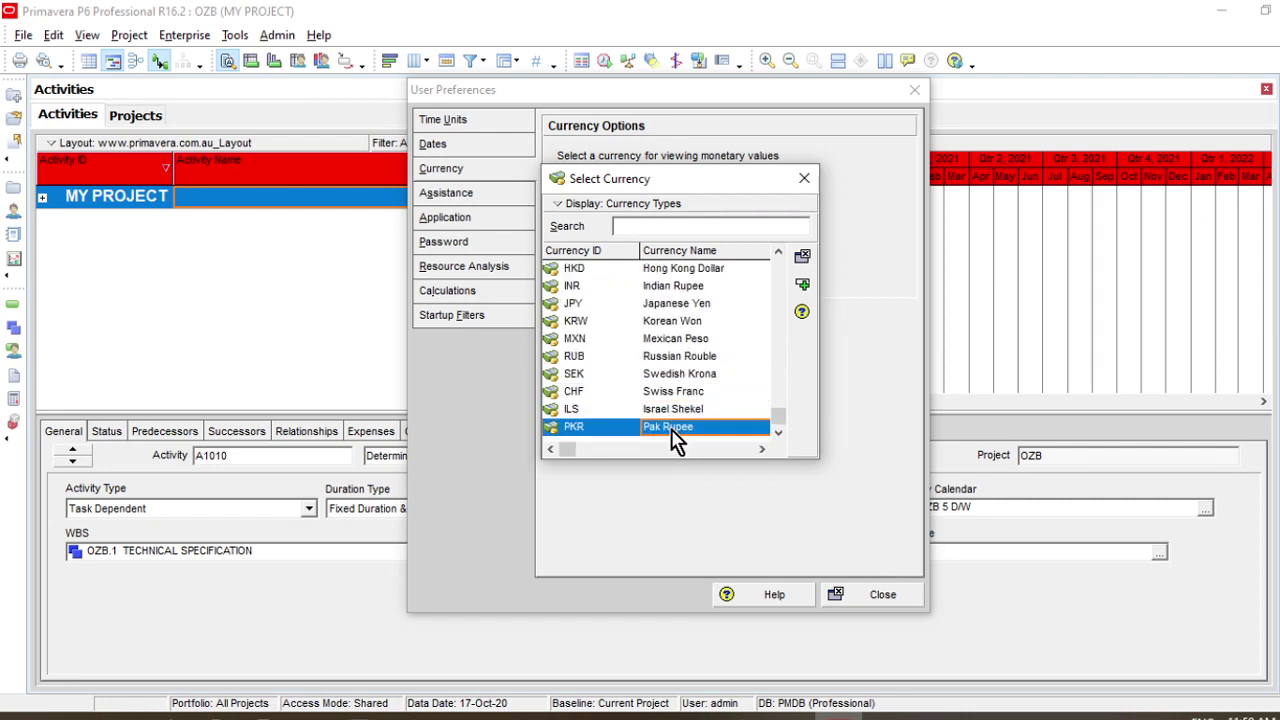
pyautogui.click(675, 412)
pyautogui.scroll(3, 676, 418)
pyautogui.scroll(2, 679, 420)
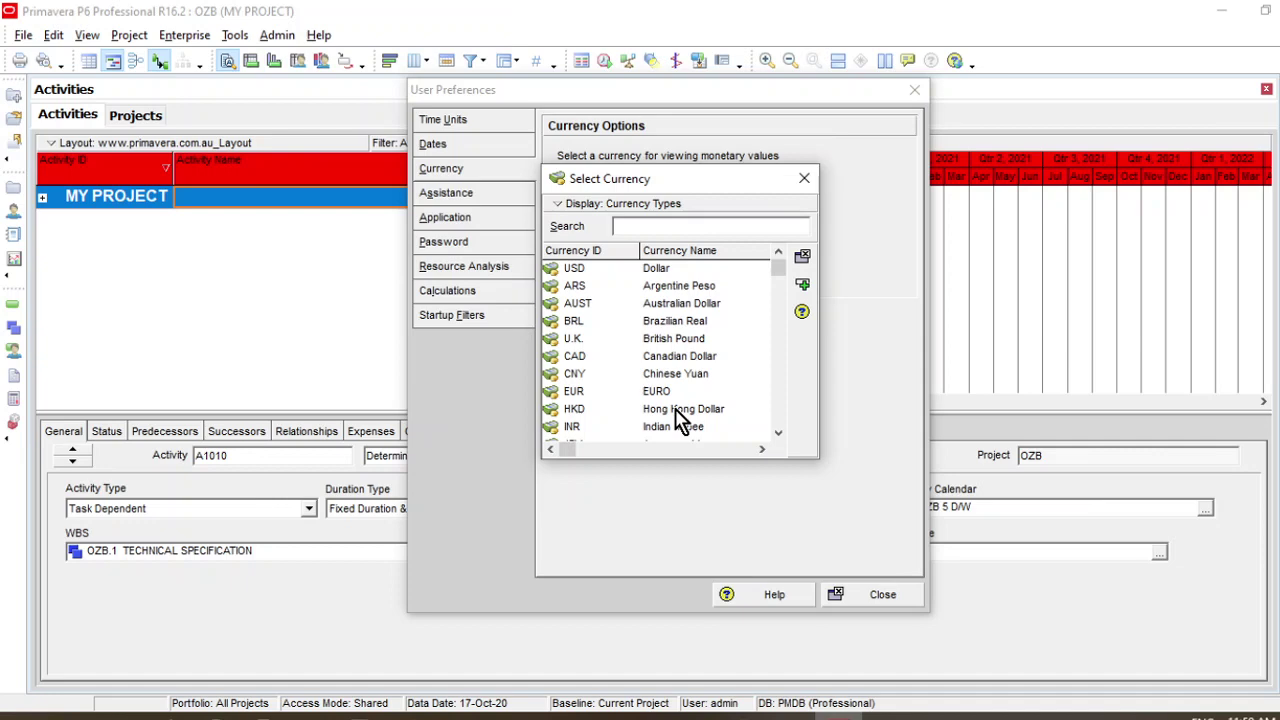
pyautogui.scroll(-3, 676, 418)
pyautogui.click(677, 428)
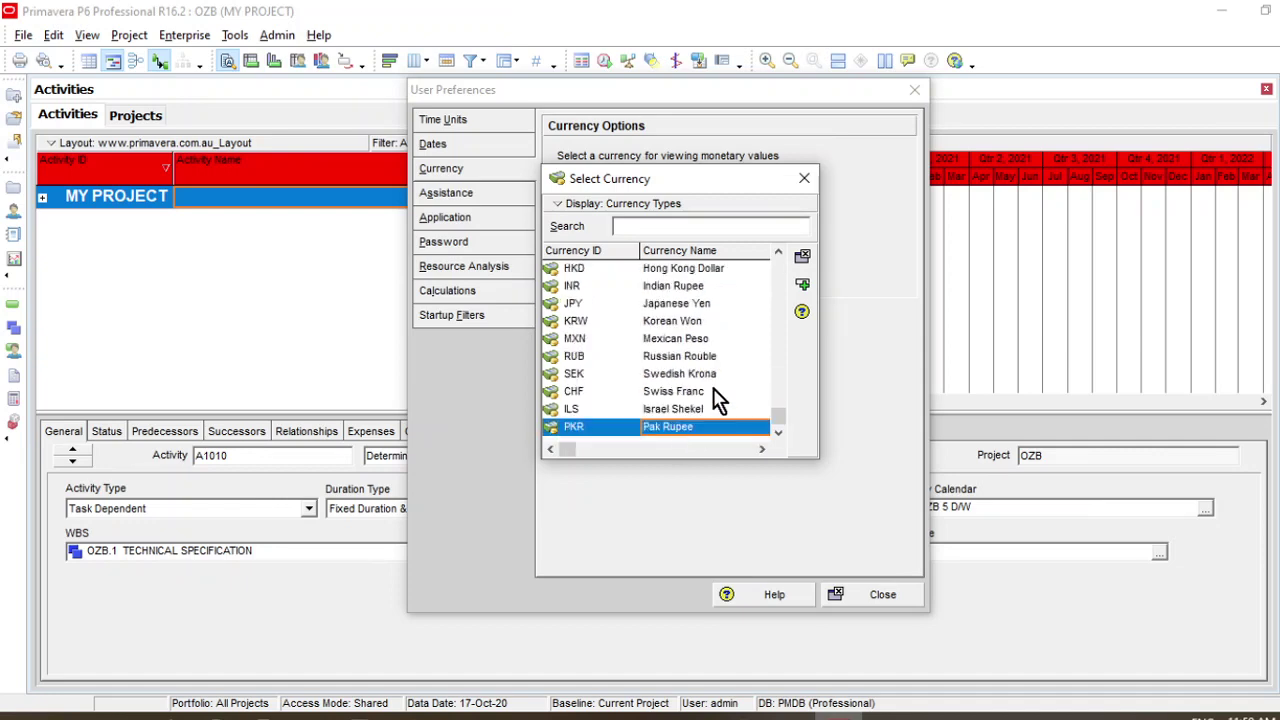
# - Look at the Dollar, Canadian Dollar and Indian Rupee entries, and close the currency list and user preferences without choosing one
pyautogui.moveTo(637, 178); pyautogui.dragTo(692, 244)
pyautogui.click(704, 409)
pyautogui.scroll(1, 704, 411)
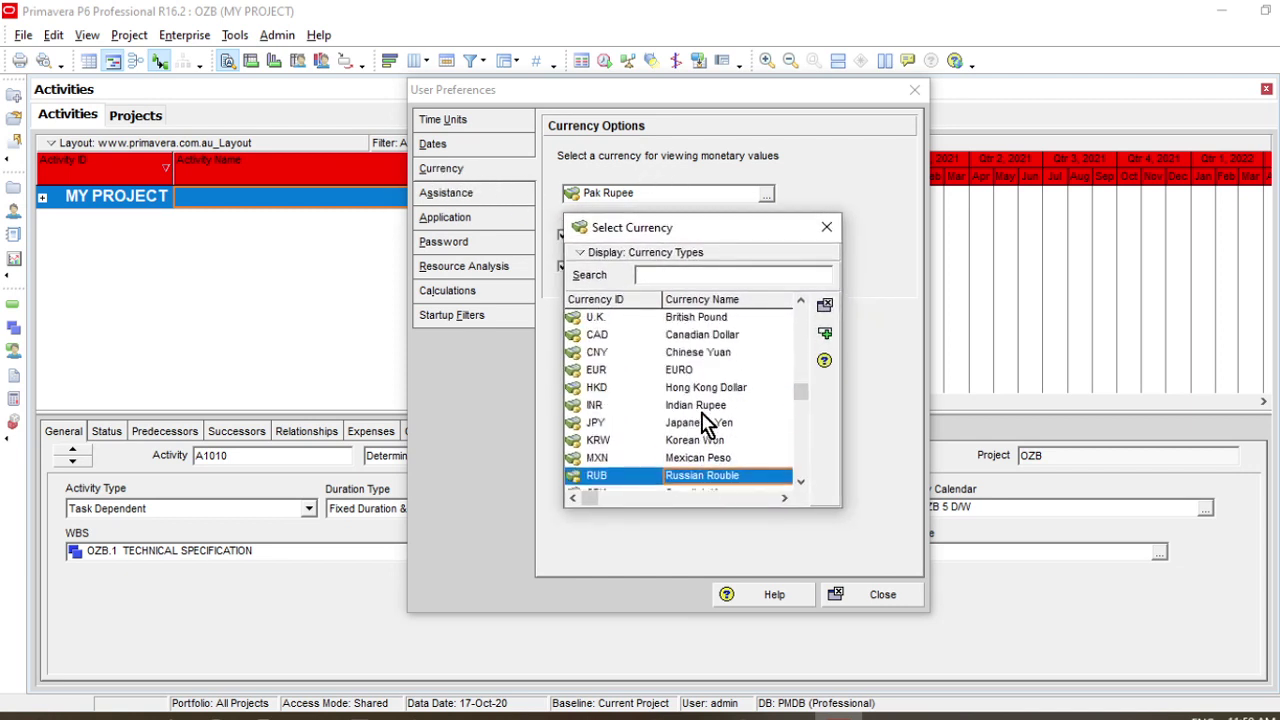
pyautogui.scroll(1, 704, 424)
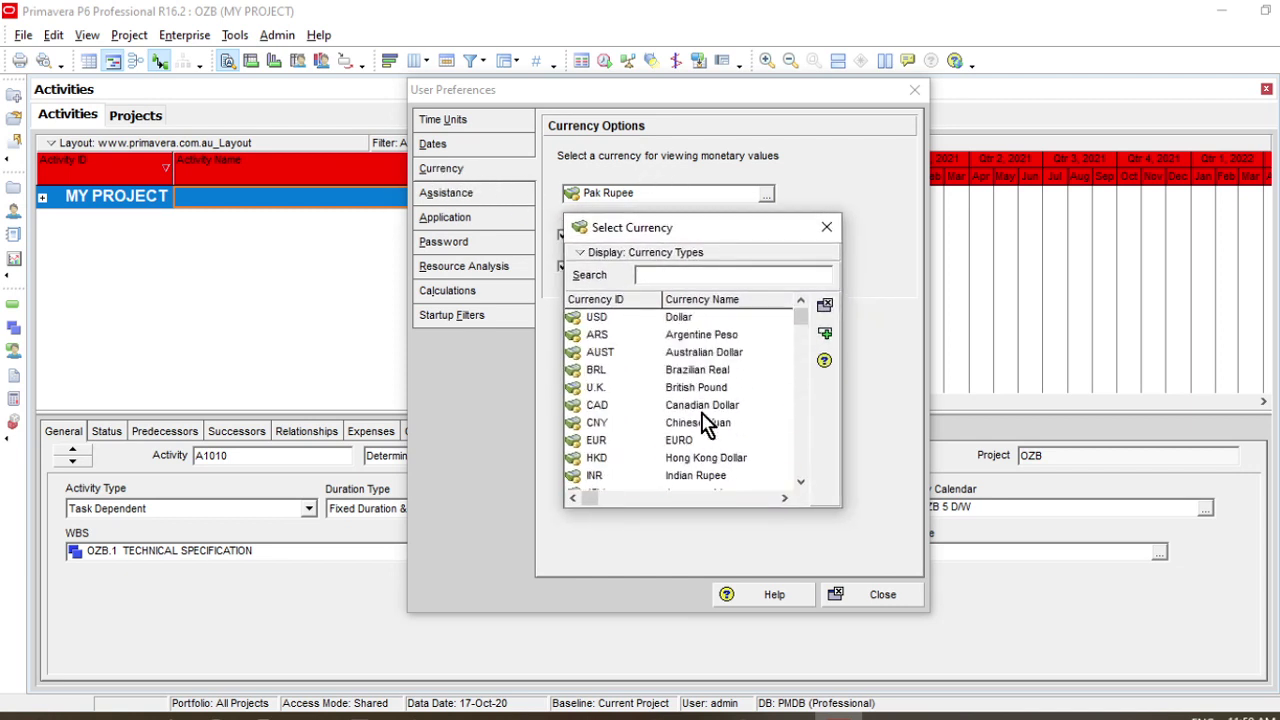
pyautogui.click(695, 318)
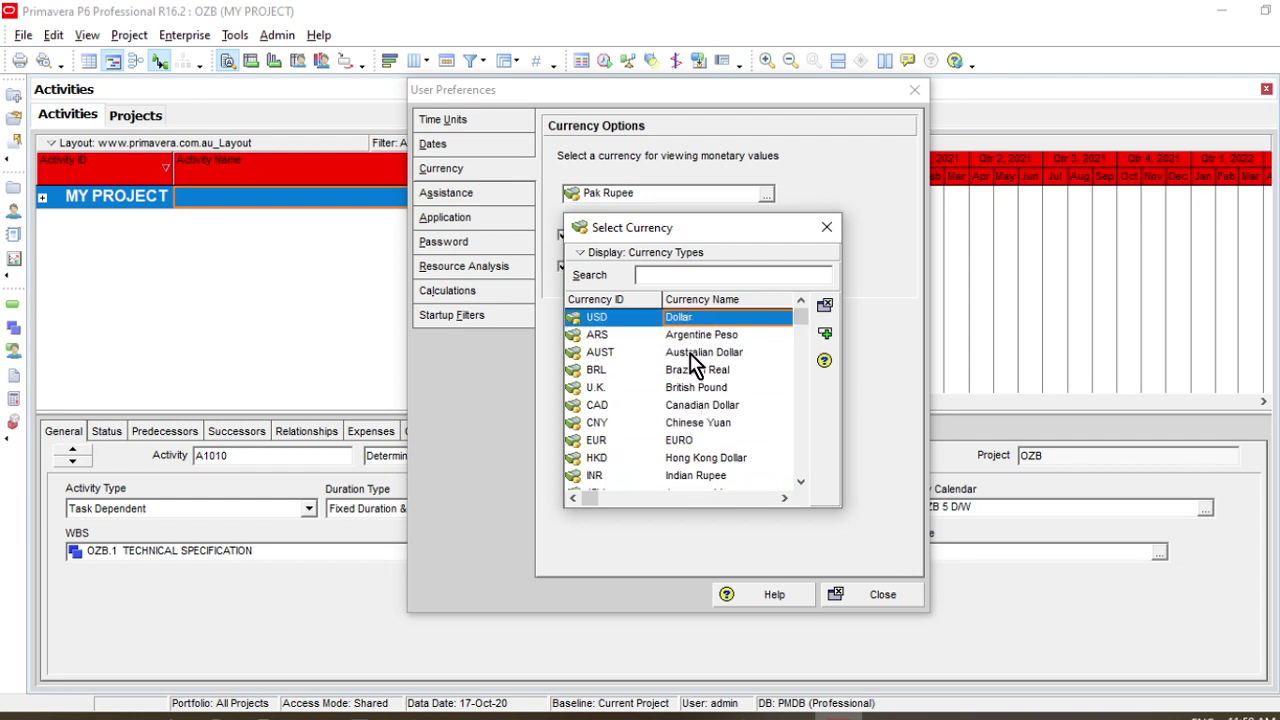
pyautogui.click(700, 406)
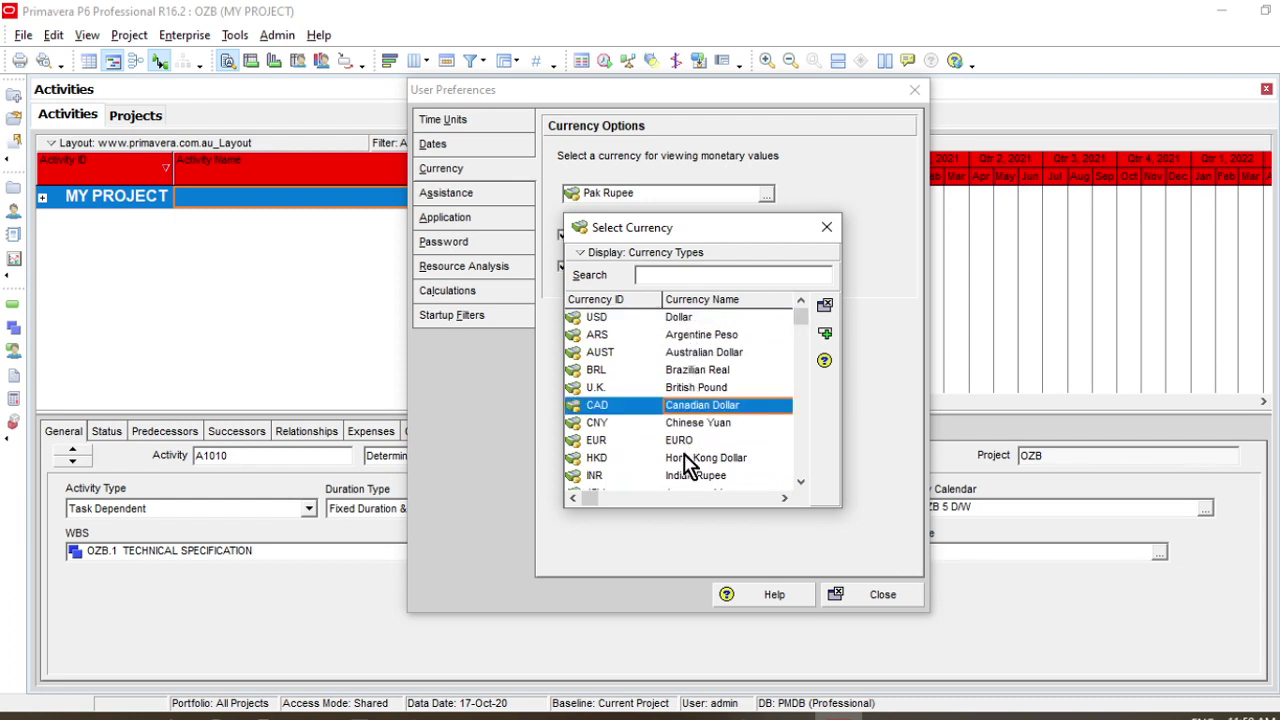
pyautogui.scroll(-2, 690, 458)
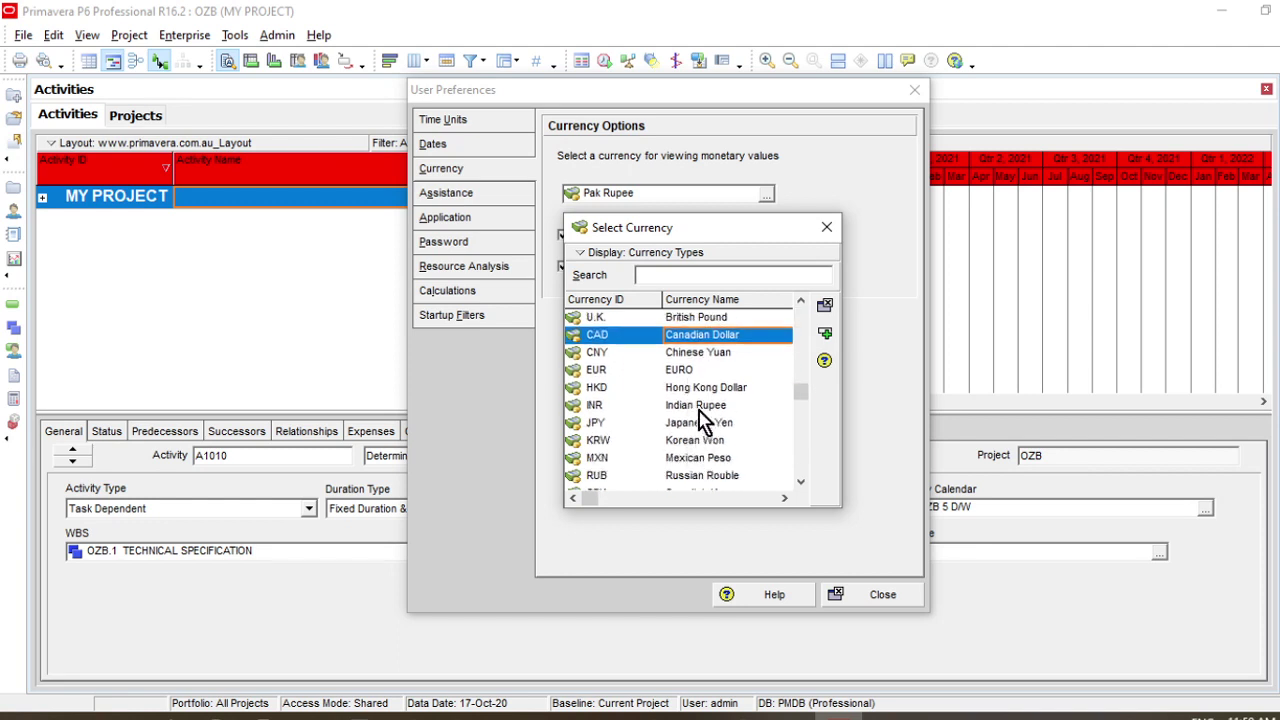
pyautogui.click(698, 406)
pyautogui.scroll(-2, 705, 406)
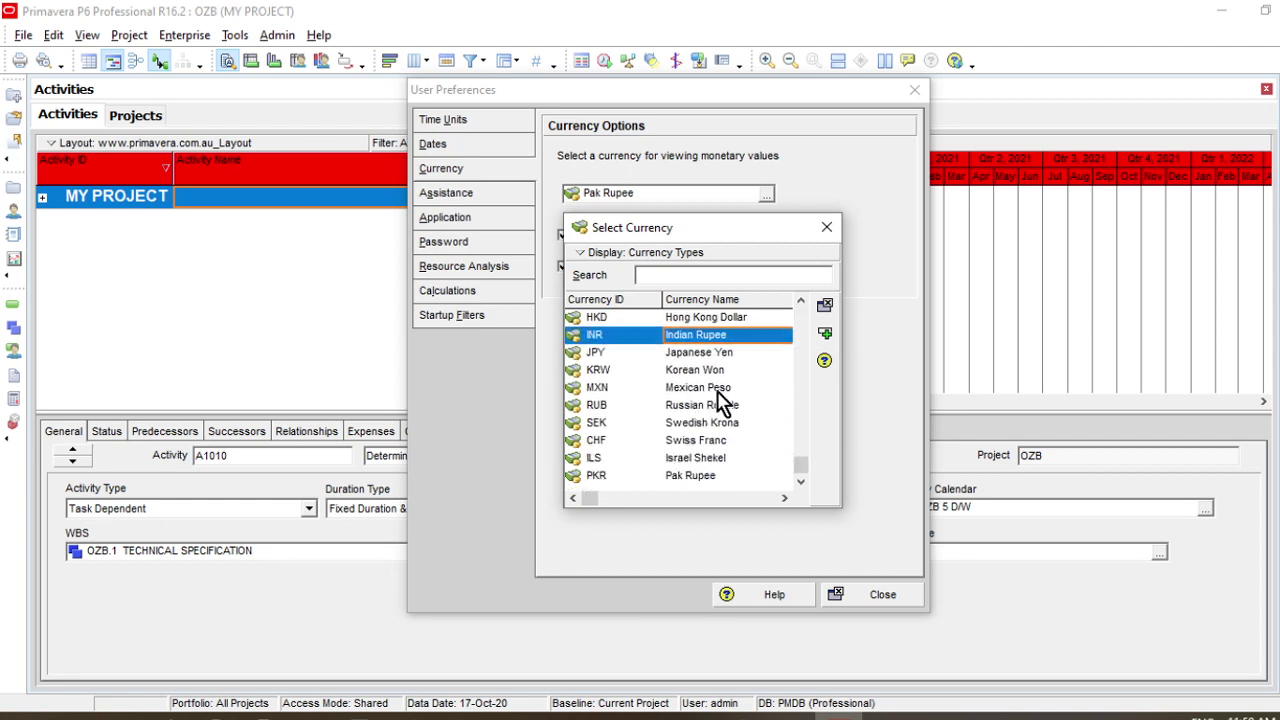
pyautogui.click(829, 227)
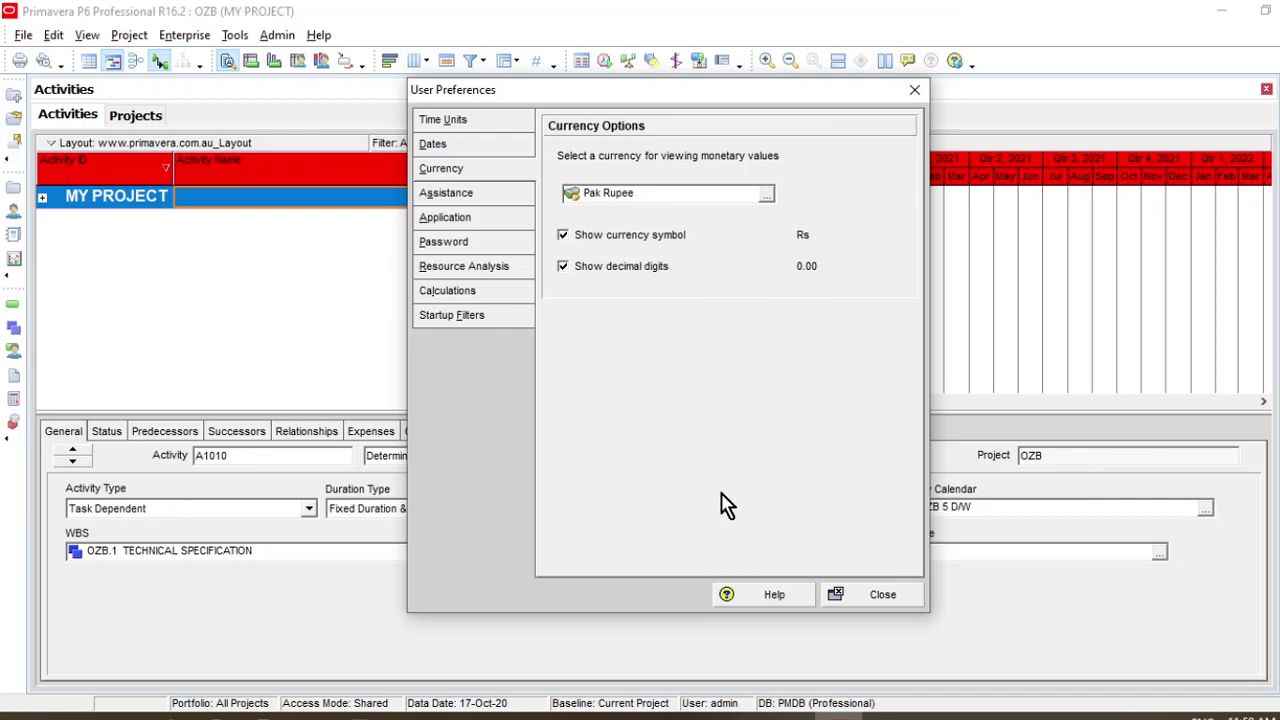
pyautogui.click(848, 594)
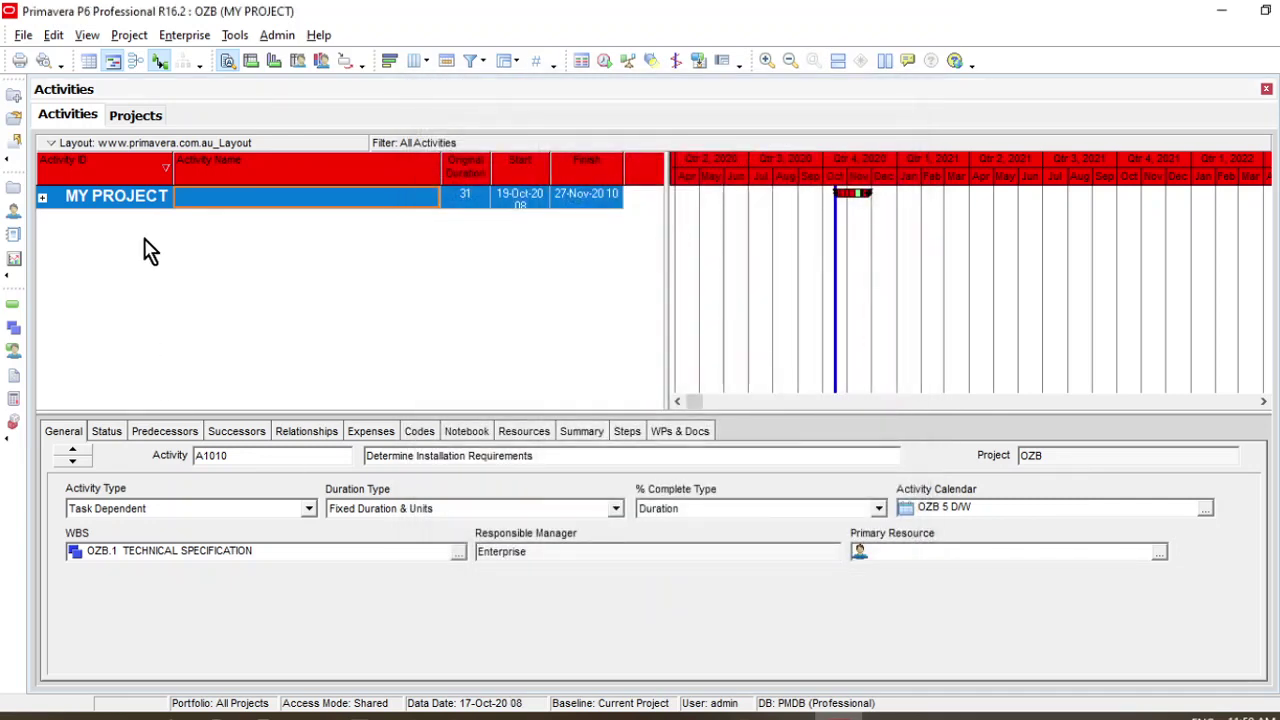
# - Open the administrator's list of currencies and select the Pak Rupee entry at its end
pyautogui.click(277, 38)
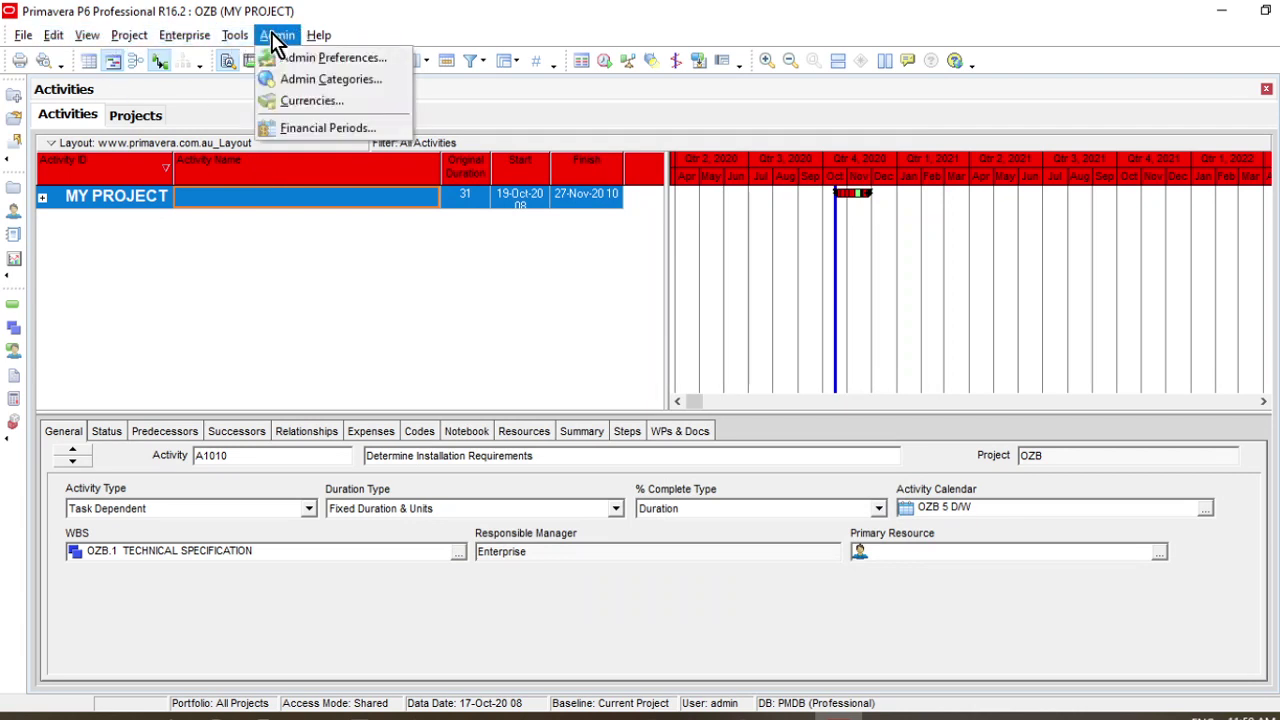
pyautogui.click(312, 102)
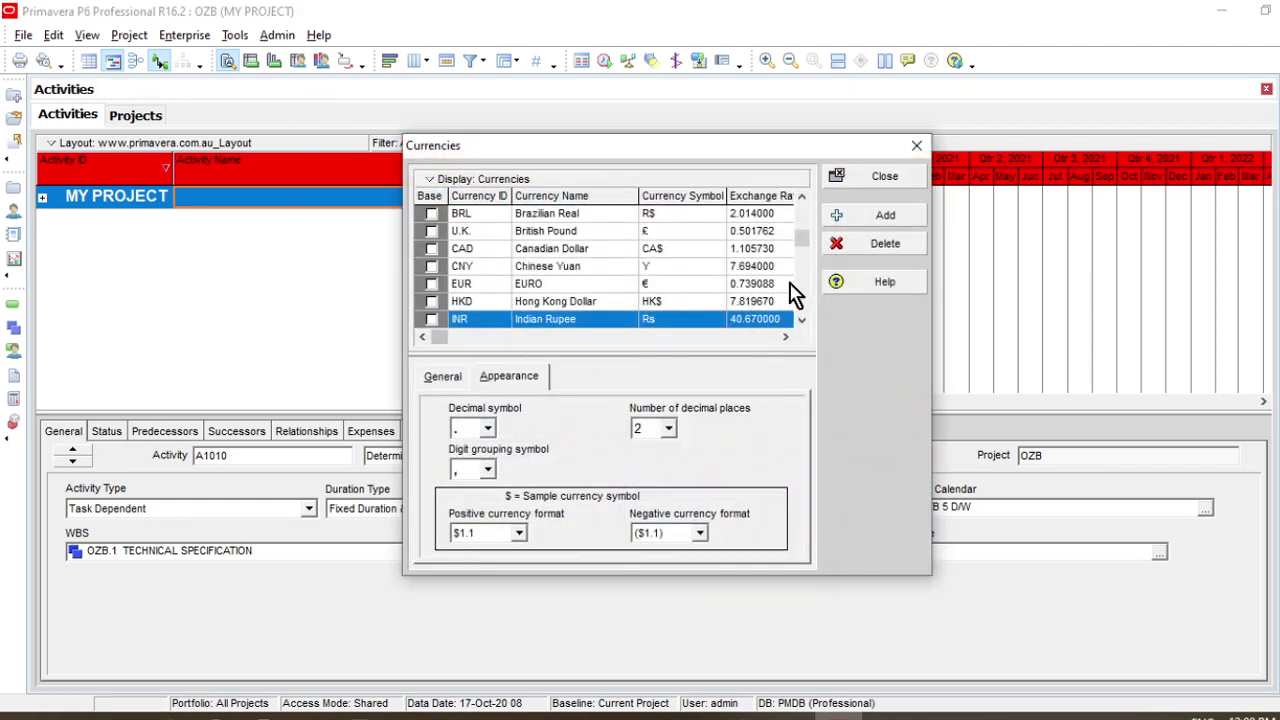
pyautogui.moveTo(803, 240); pyautogui.dragTo(806, 322)
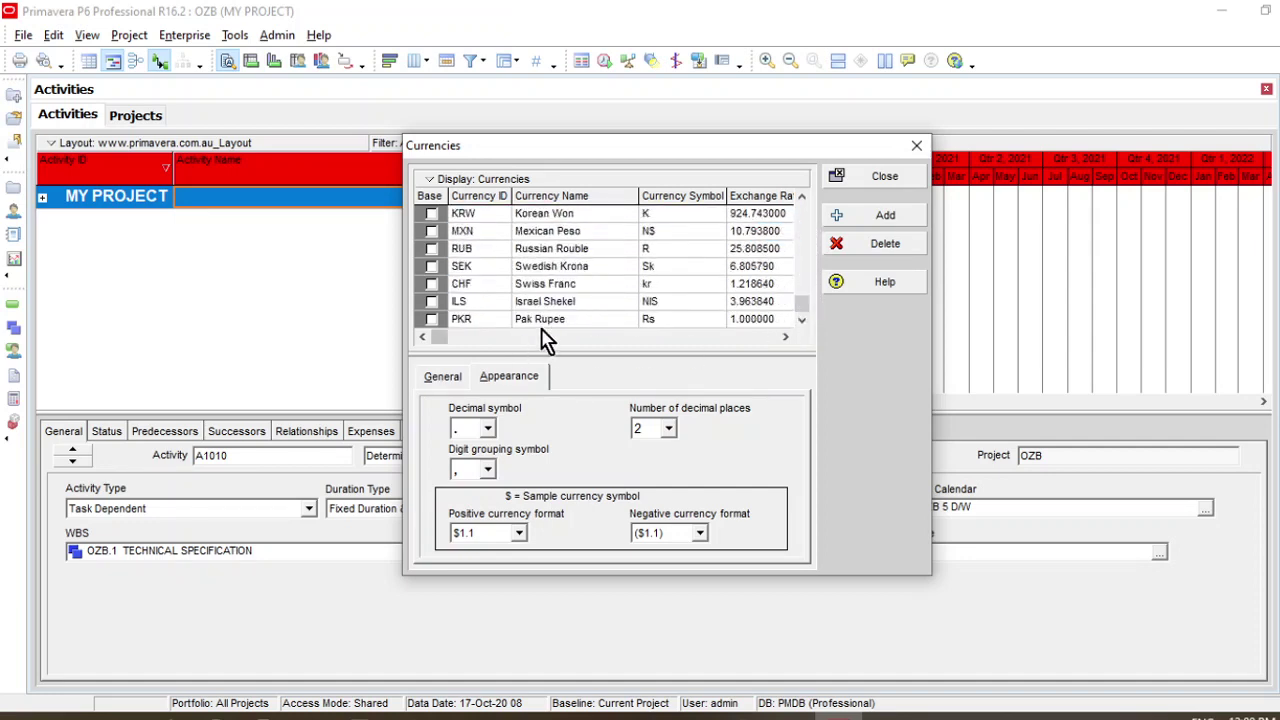
pyautogui.click(565, 320)
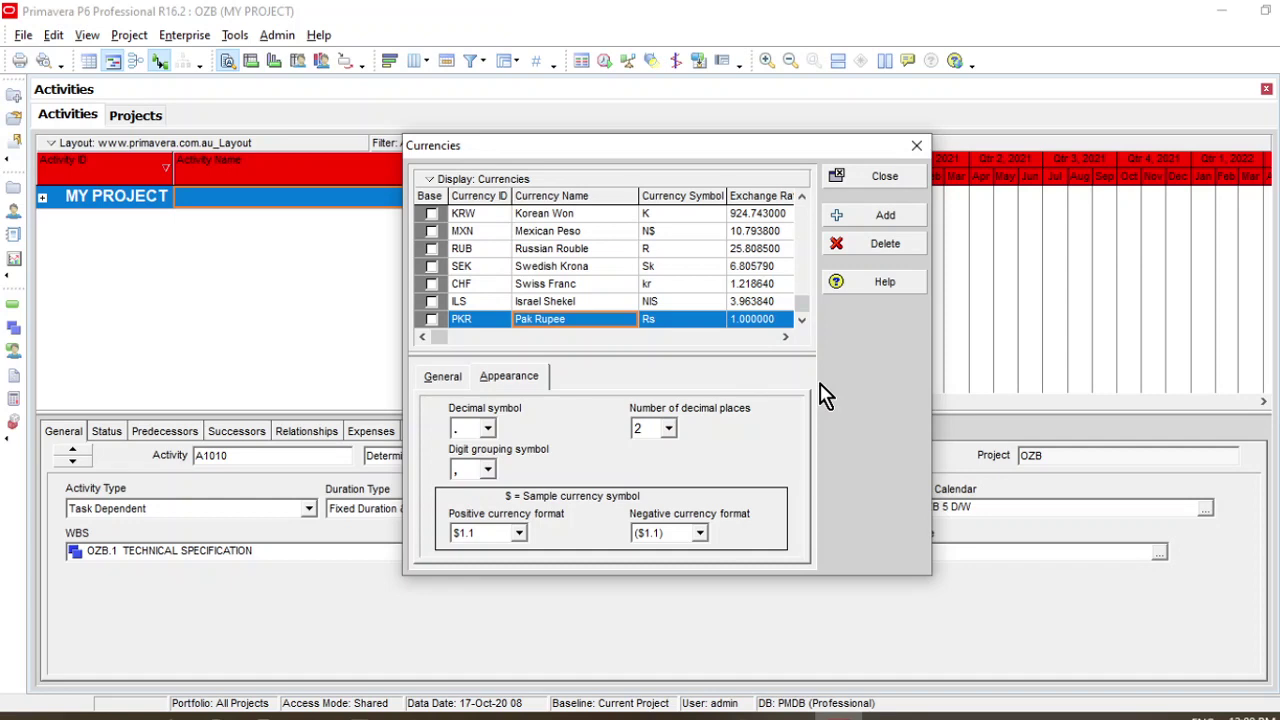
# - Add a new currency to the list and set its currency ID to PKR-2
pyautogui.click(884, 222)
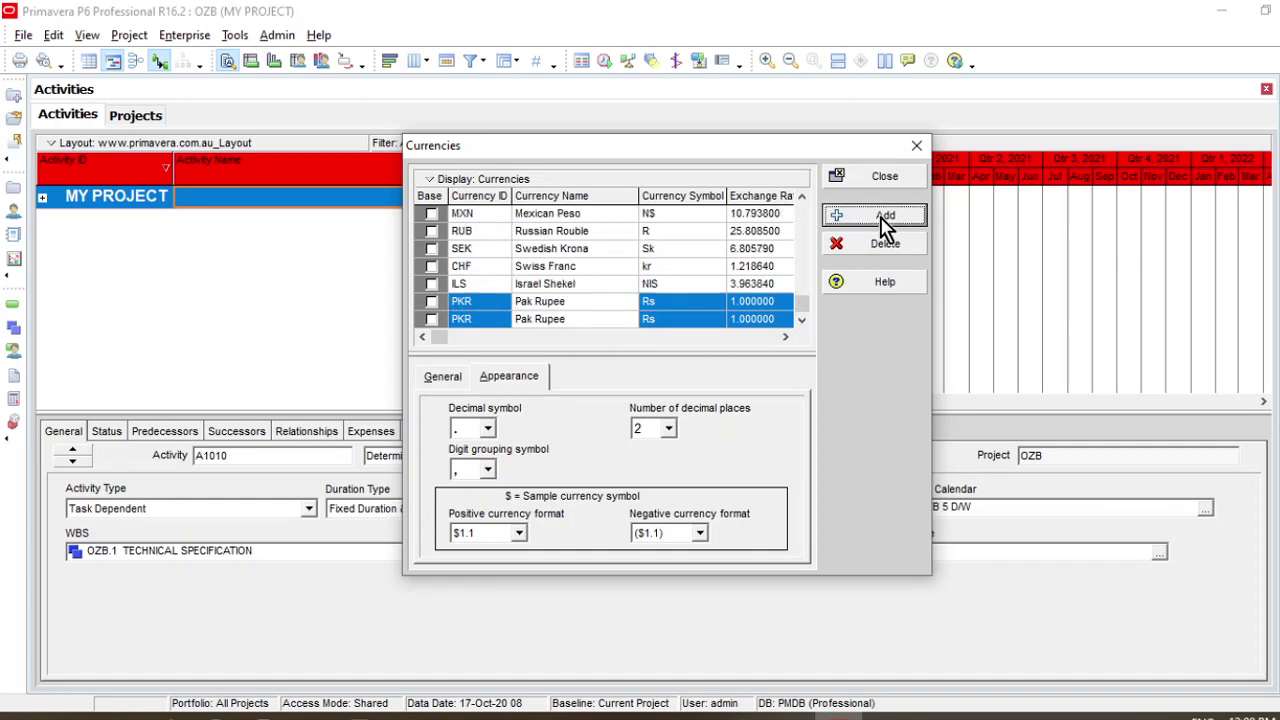
pyautogui.click(490, 320)
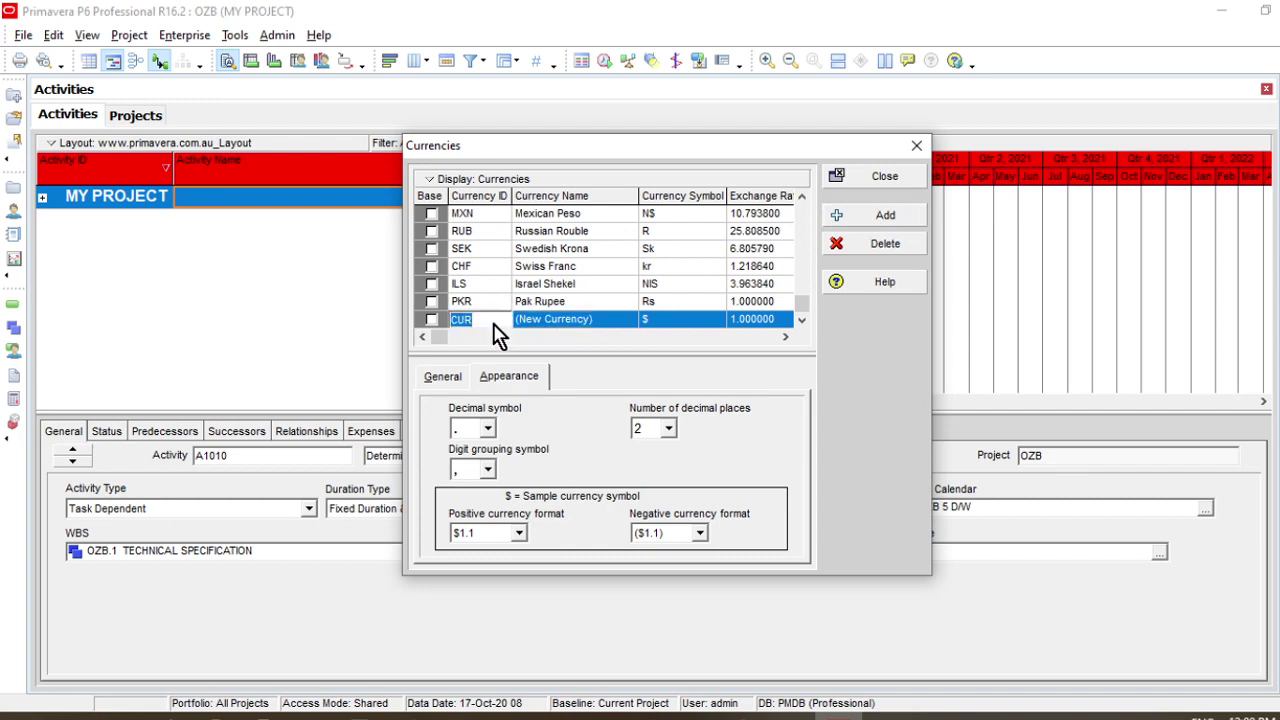
pyautogui.write('PKR-2')
# - Name the PKR-2 currency "paK Rupee-2"
pyautogui.click(602, 320)
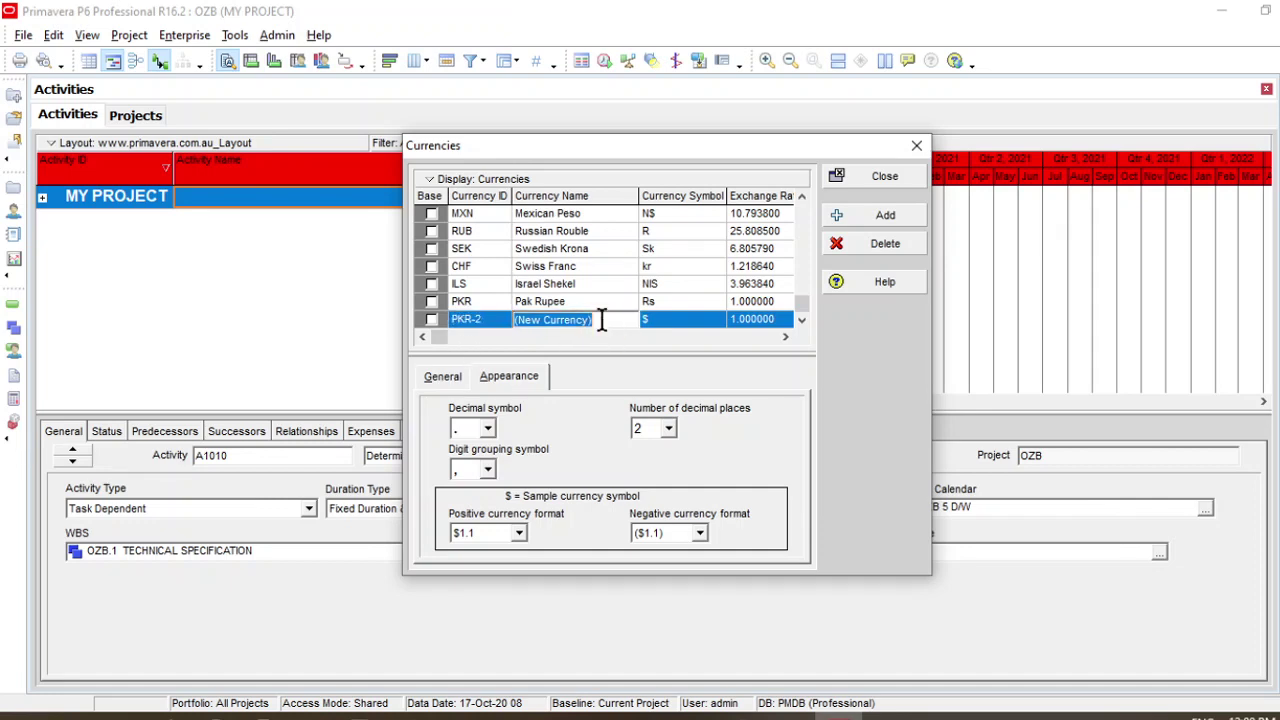
pyautogui.write('paK rUPE')
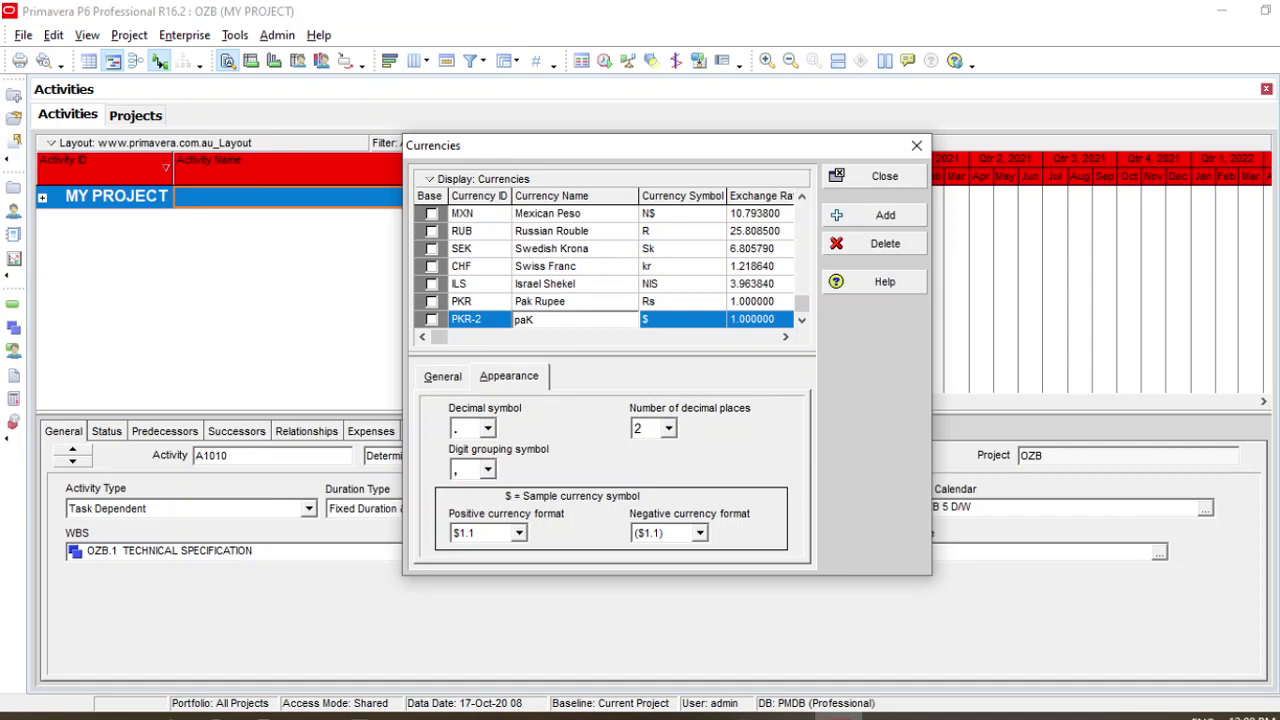
pyautogui.write('Rupee')
pyautogui.press('BackSpace')
pyautogui.press('BackSpace')
pyautogui.write('ee')
pyautogui.press('BackSpace')
pyautogui.press('BackSpace')
pyautogui.write('ee-2')
# - Set the PKR-2 currency symbol to "Rs." and narrow the Currency Symbol column to show the full Exchange Rate column
pyautogui.click(686, 320)
pyautogui.click(686, 320)
pyautogui.write('Rs')
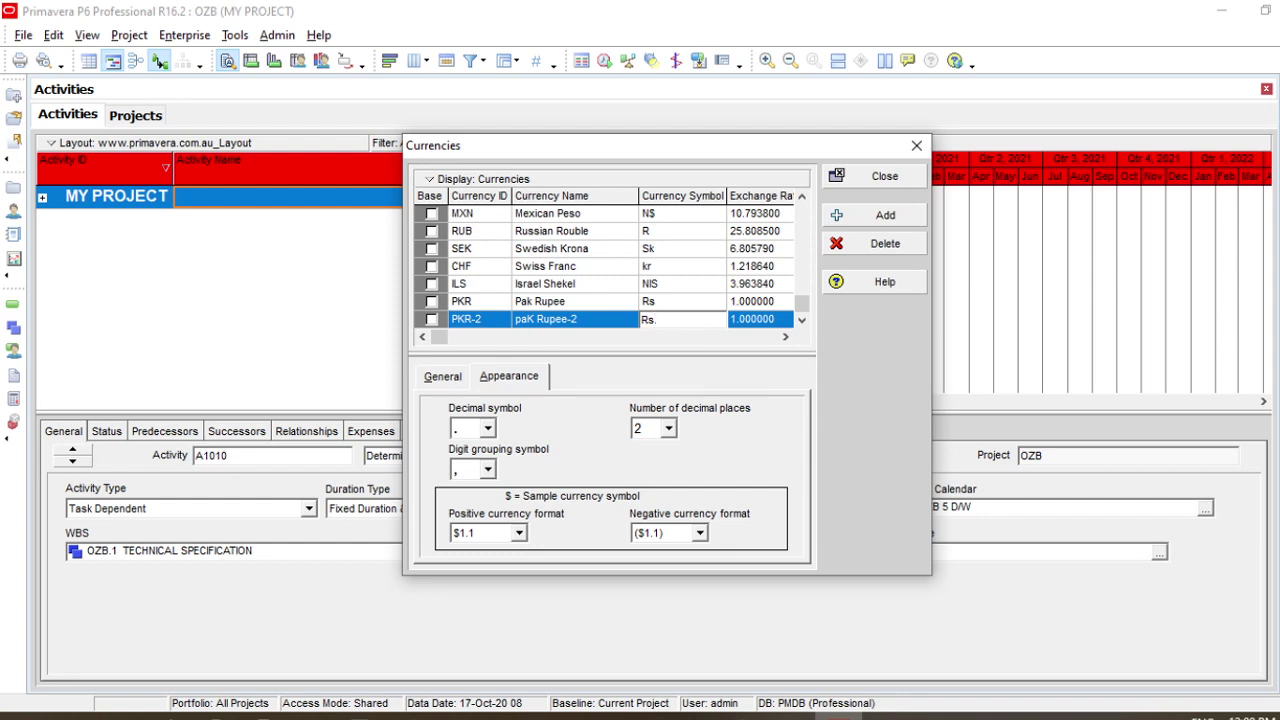
pyautogui.click(757, 322)
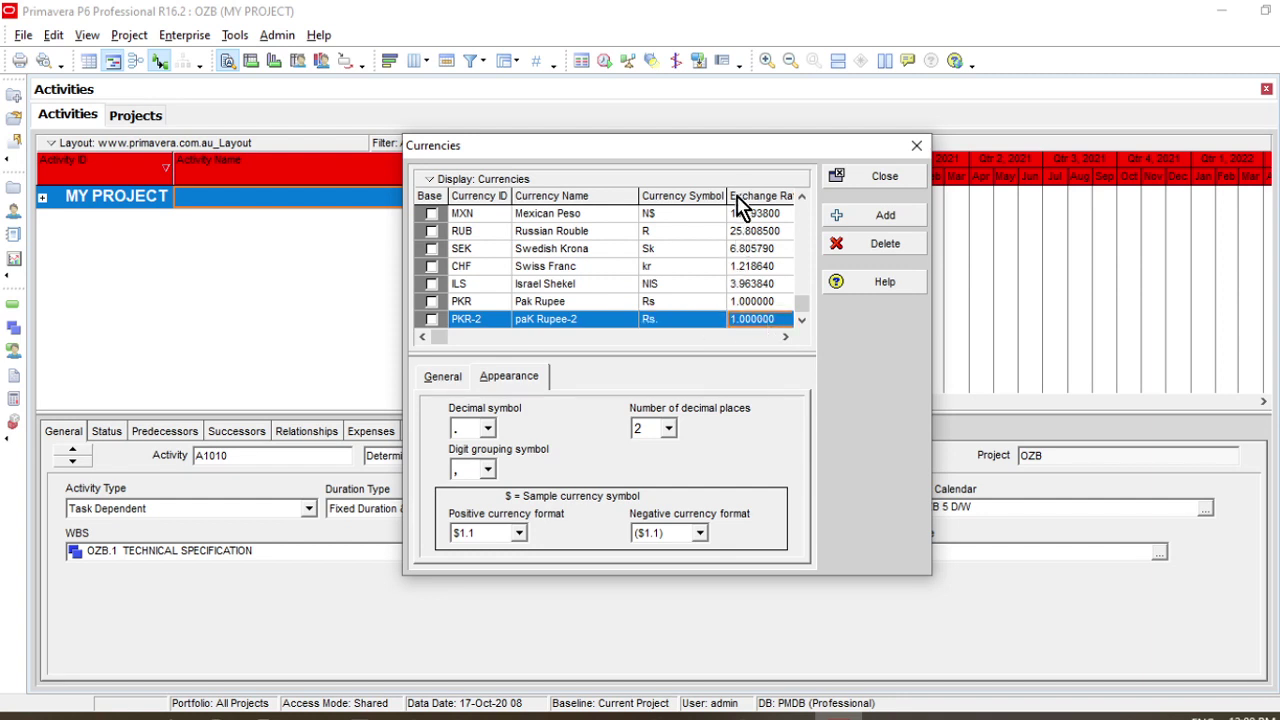
pyautogui.moveTo(725, 197); pyautogui.dragTo(690, 197)
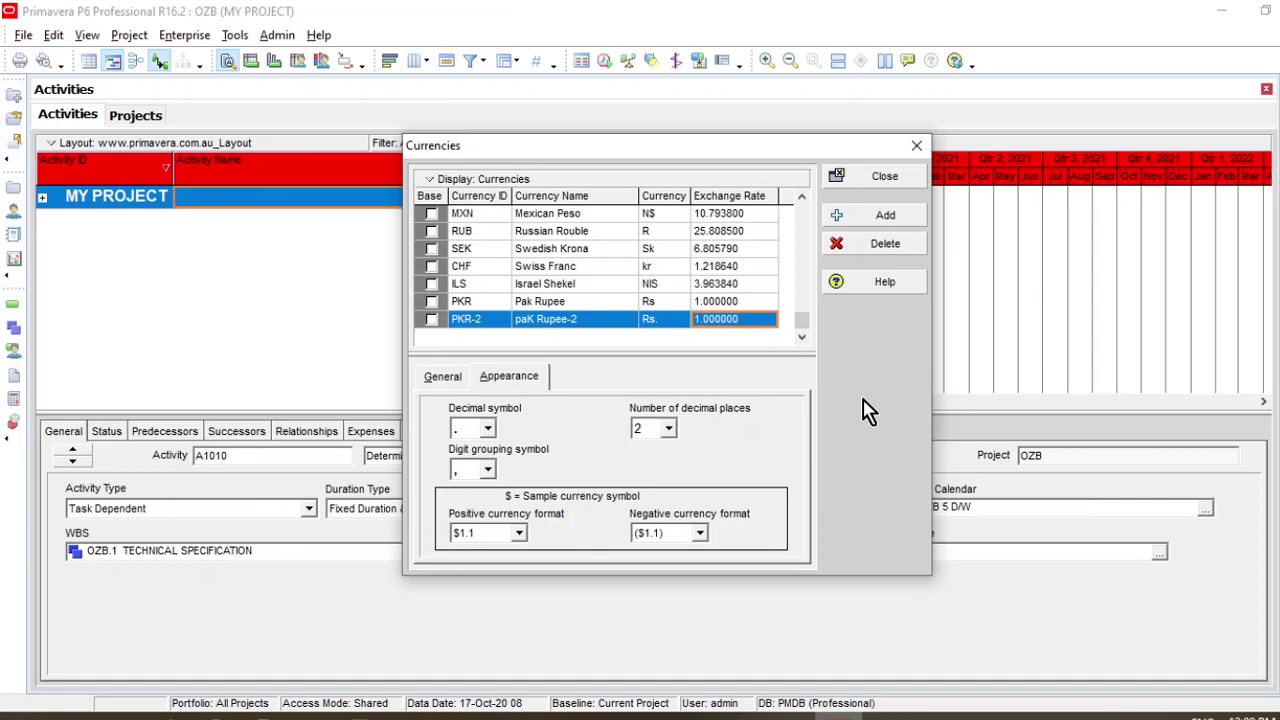
# - Review the exchange rates of the listed currencies against the base Dollar, return to the Pak Rupee entries and close the currency list
pyautogui.click(741, 320)
pyautogui.click(749, 303)
pyautogui.scroll(3, 753, 313)
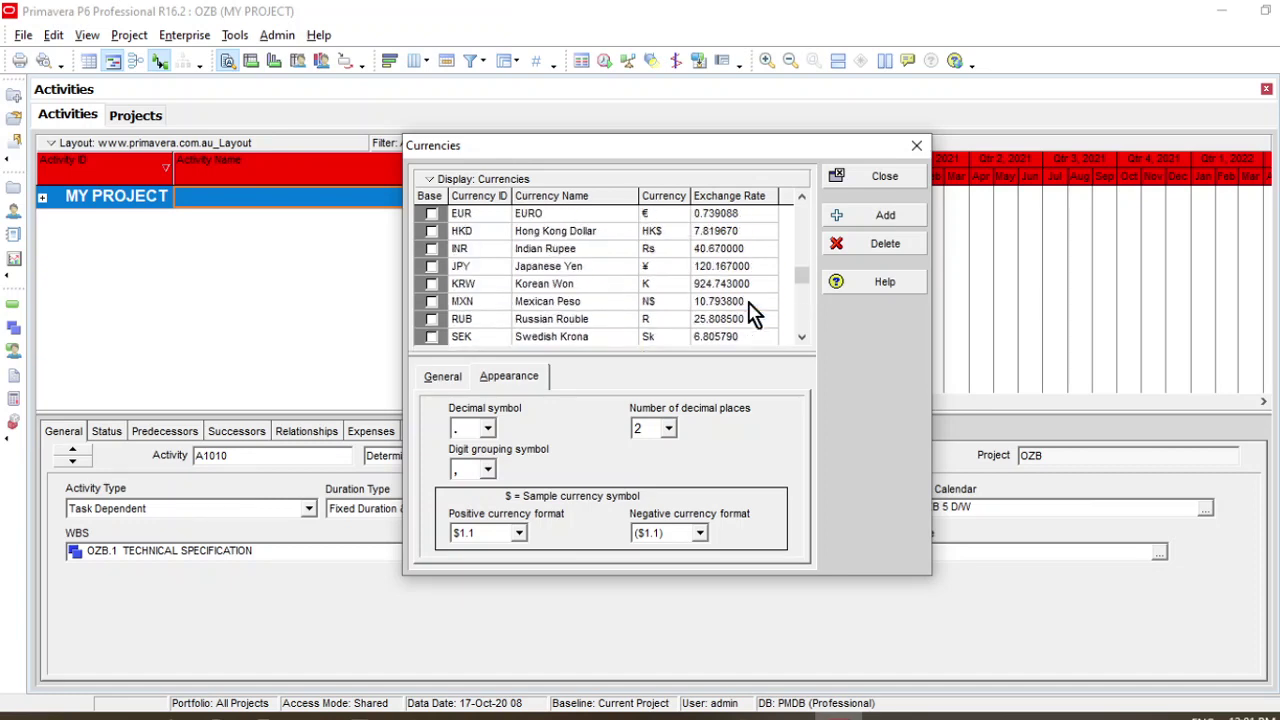
pyautogui.scroll(2, 753, 313)
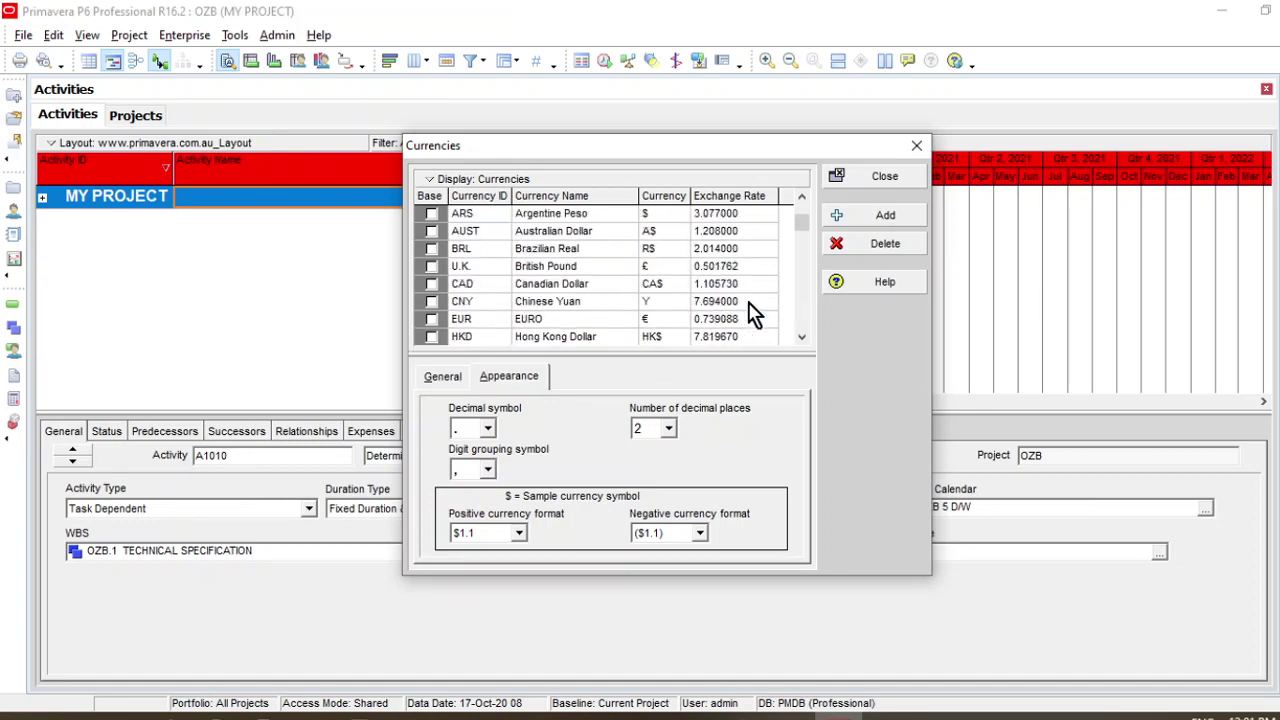
pyautogui.scroll(1, 753, 313)
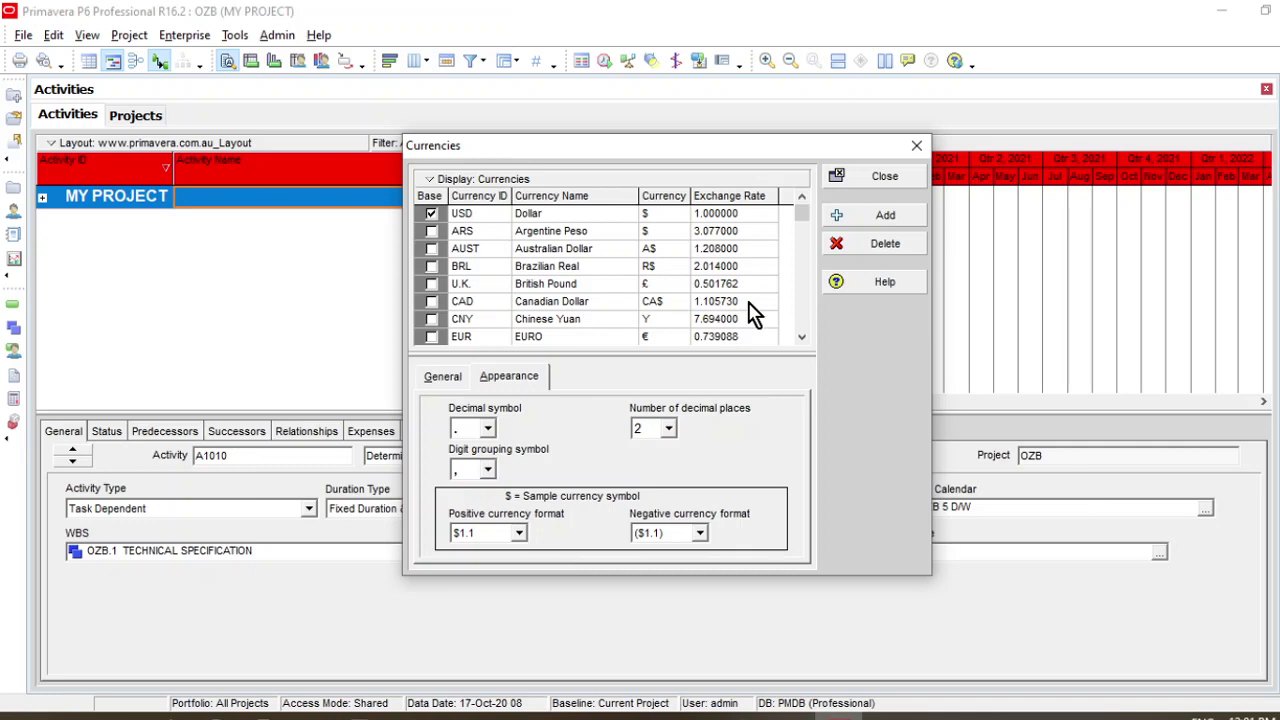
pyautogui.scroll(-3, 753, 313)
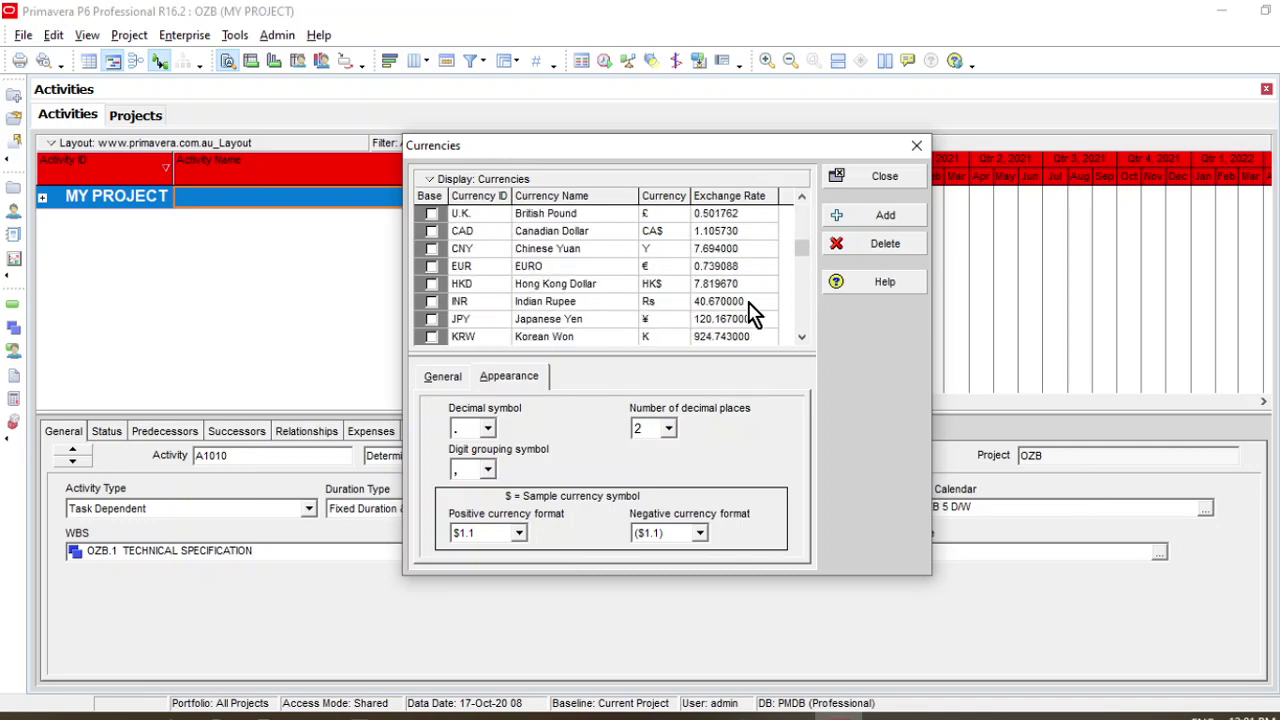
pyautogui.scroll(-2, 753, 313)
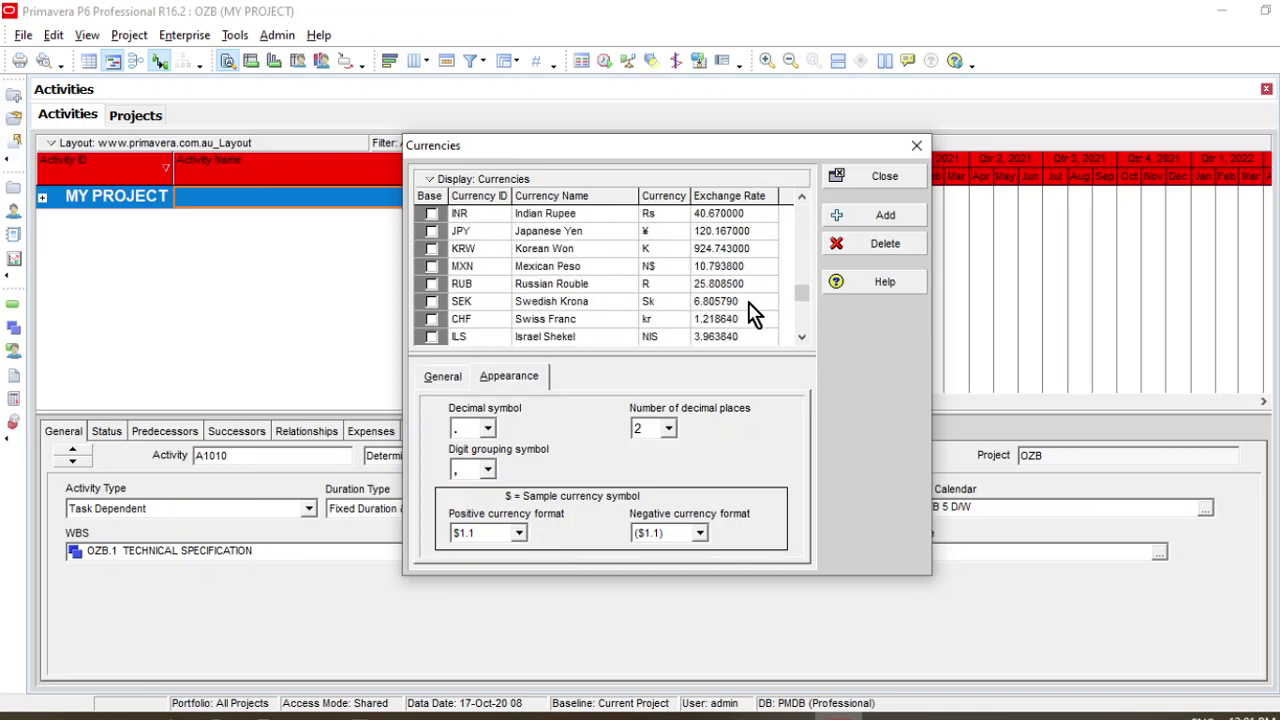
pyautogui.scroll(-2, 753, 313)
pyautogui.click(753, 305)
pyautogui.click(742, 320)
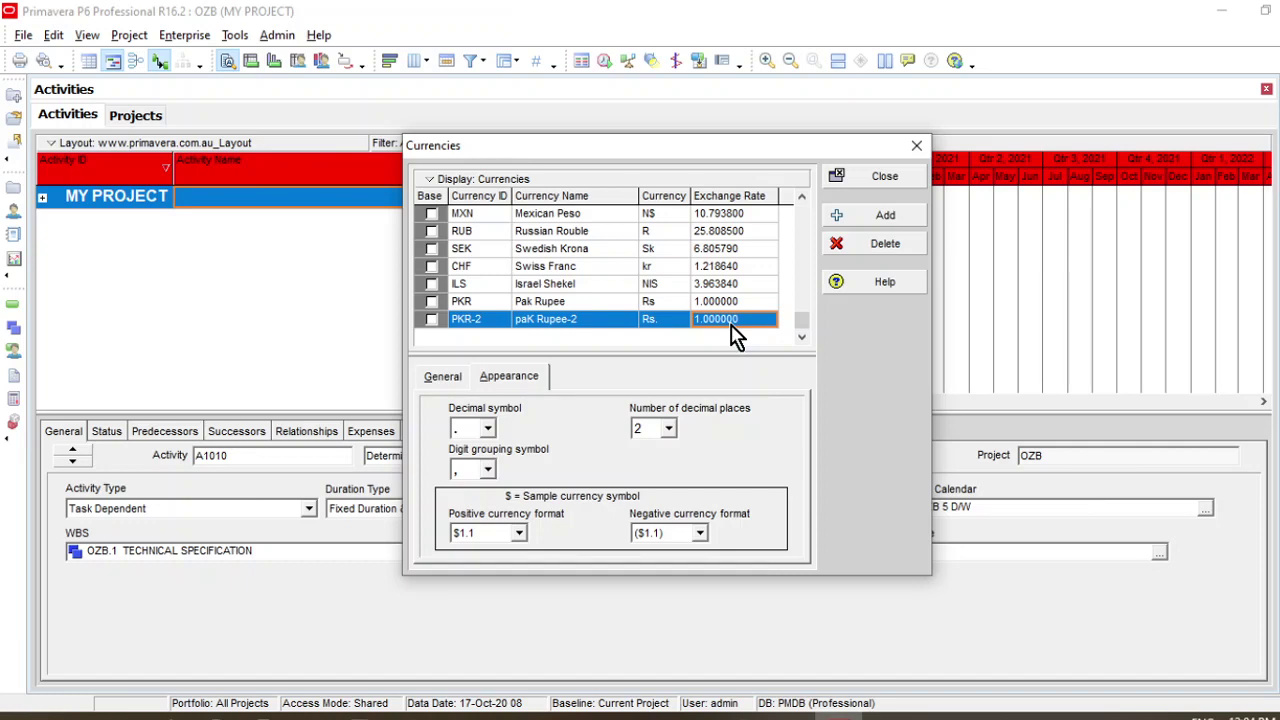
pyautogui.click(855, 176)
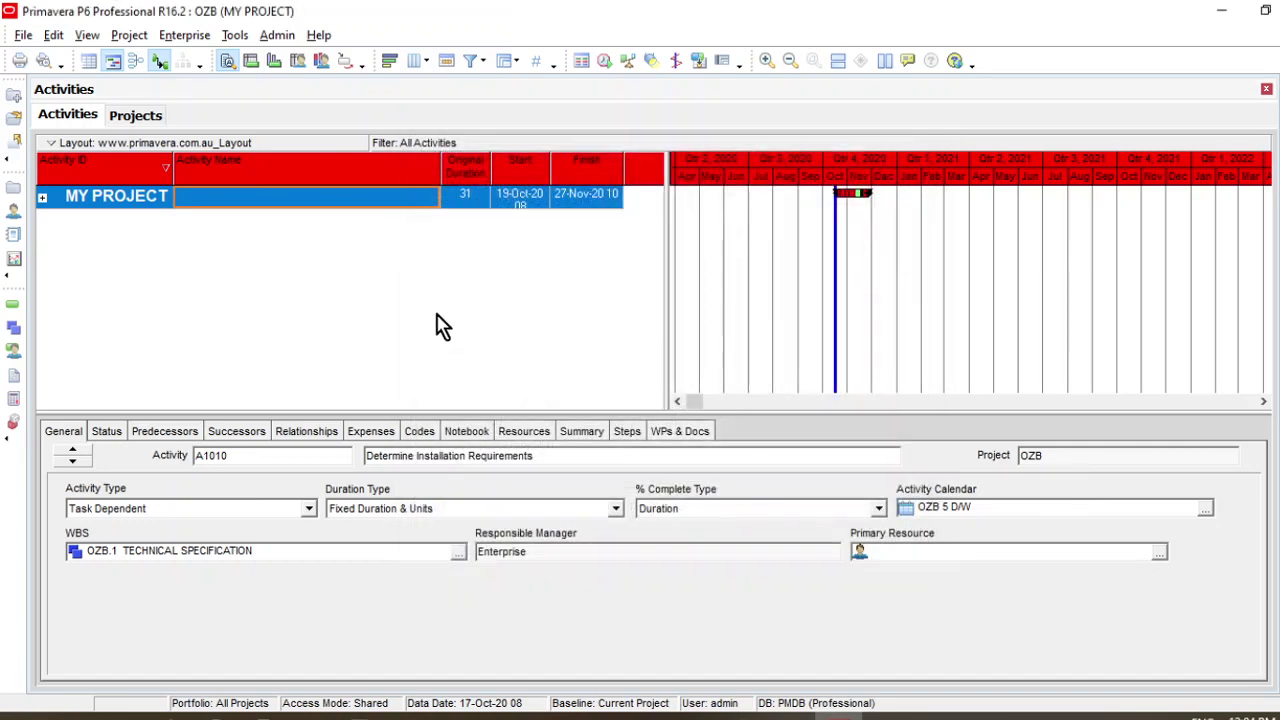
pyautogui.click(89, 38)
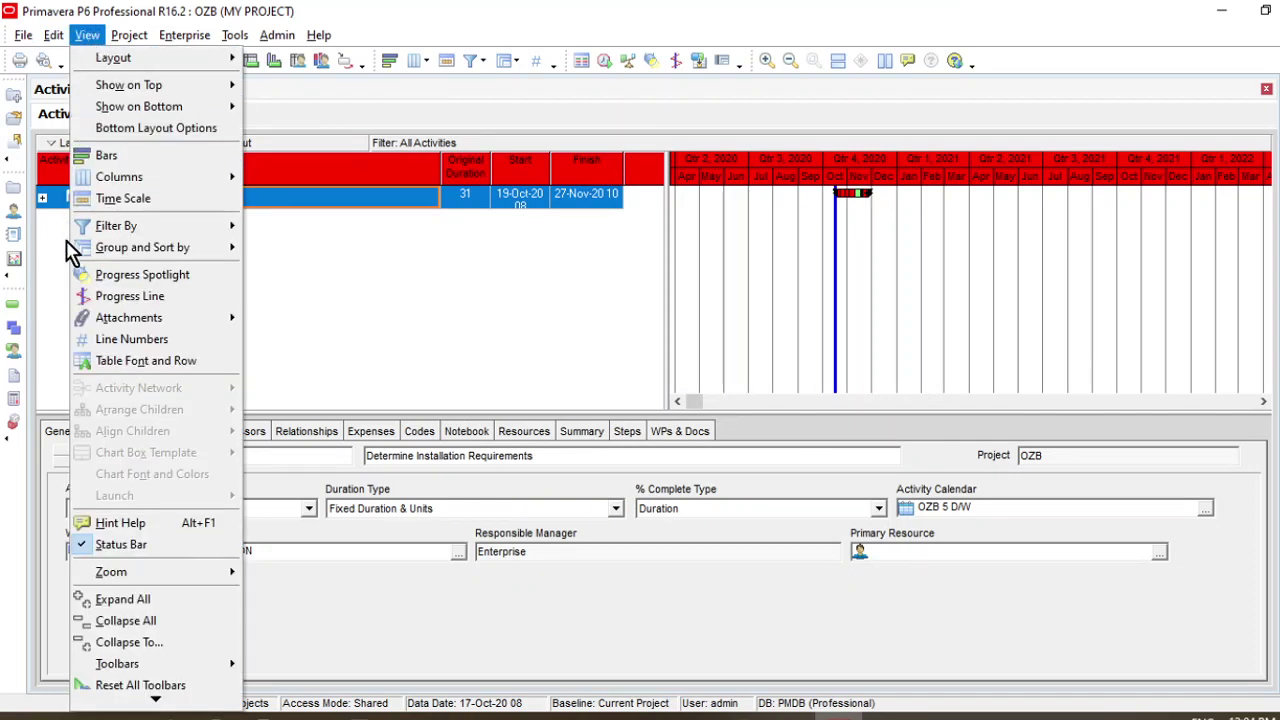
pyautogui.moveTo(88, 45)
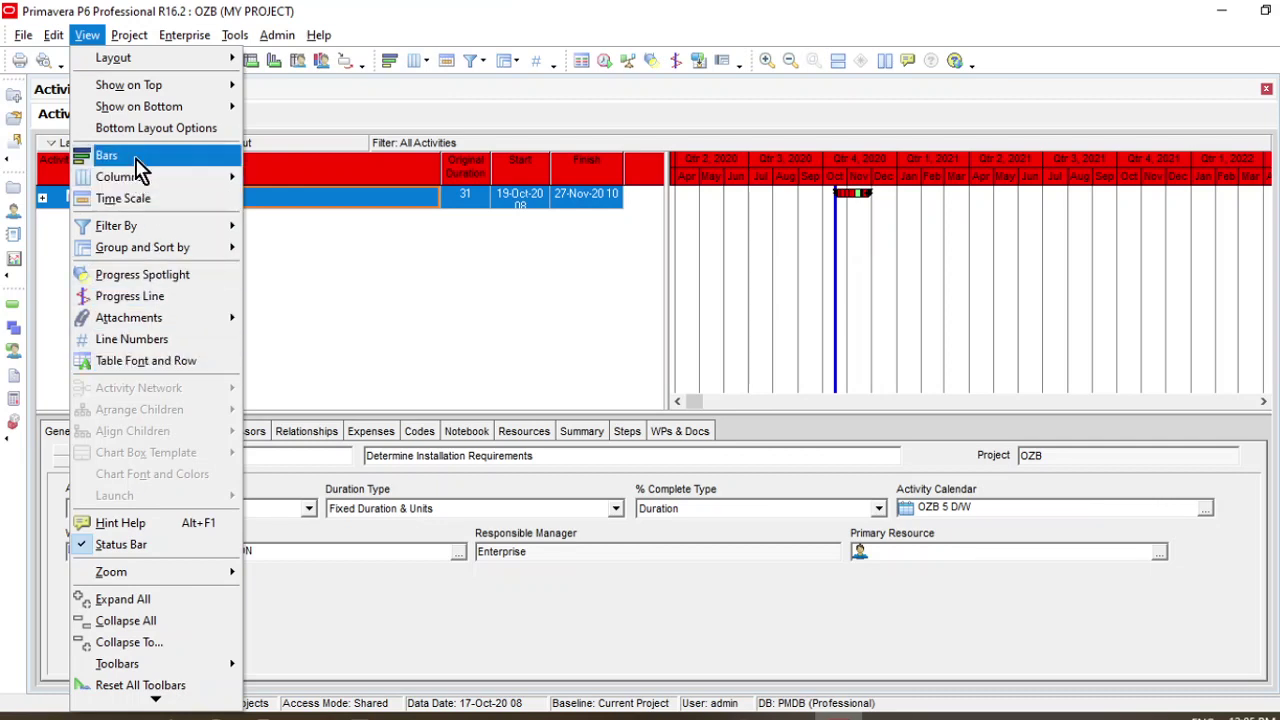
pyautogui.click(372, 100)
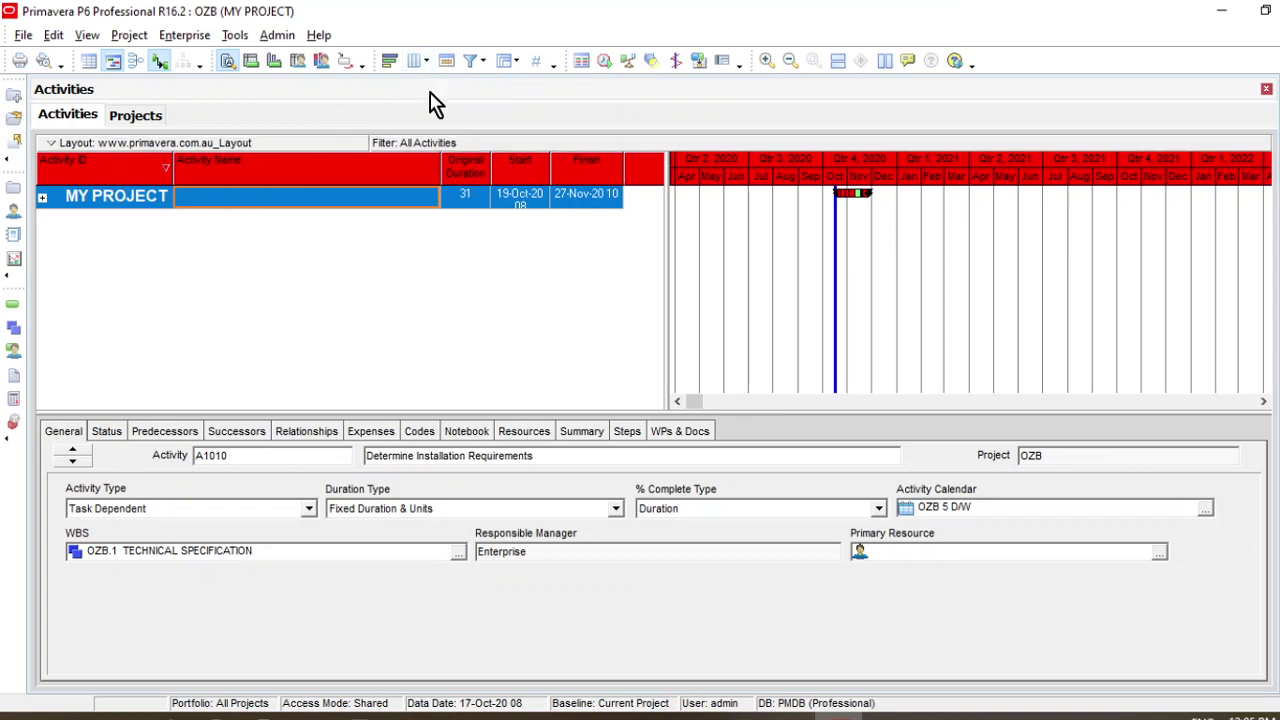
# - Open the column selection for the activity table and look through the Earned Value, General and Lists groups of available columns
pyautogui.click(414, 64)
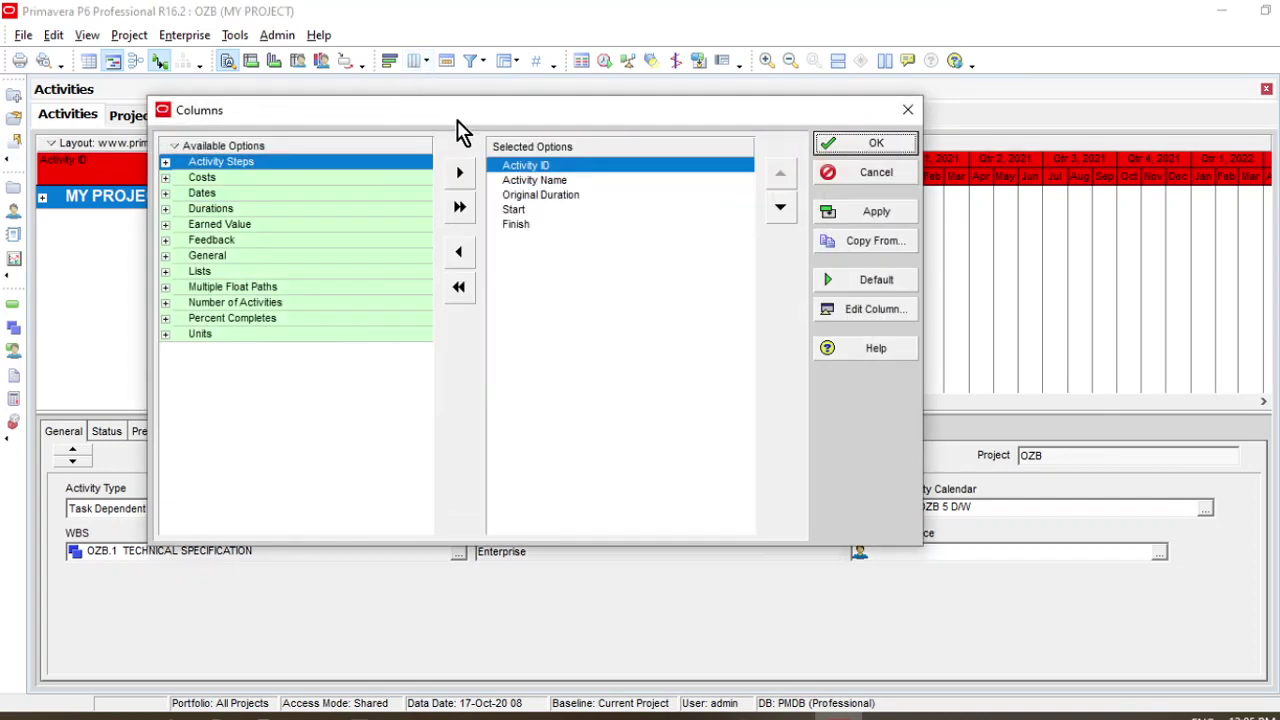
pyautogui.moveTo(457, 129); pyautogui.dragTo(624, 148)
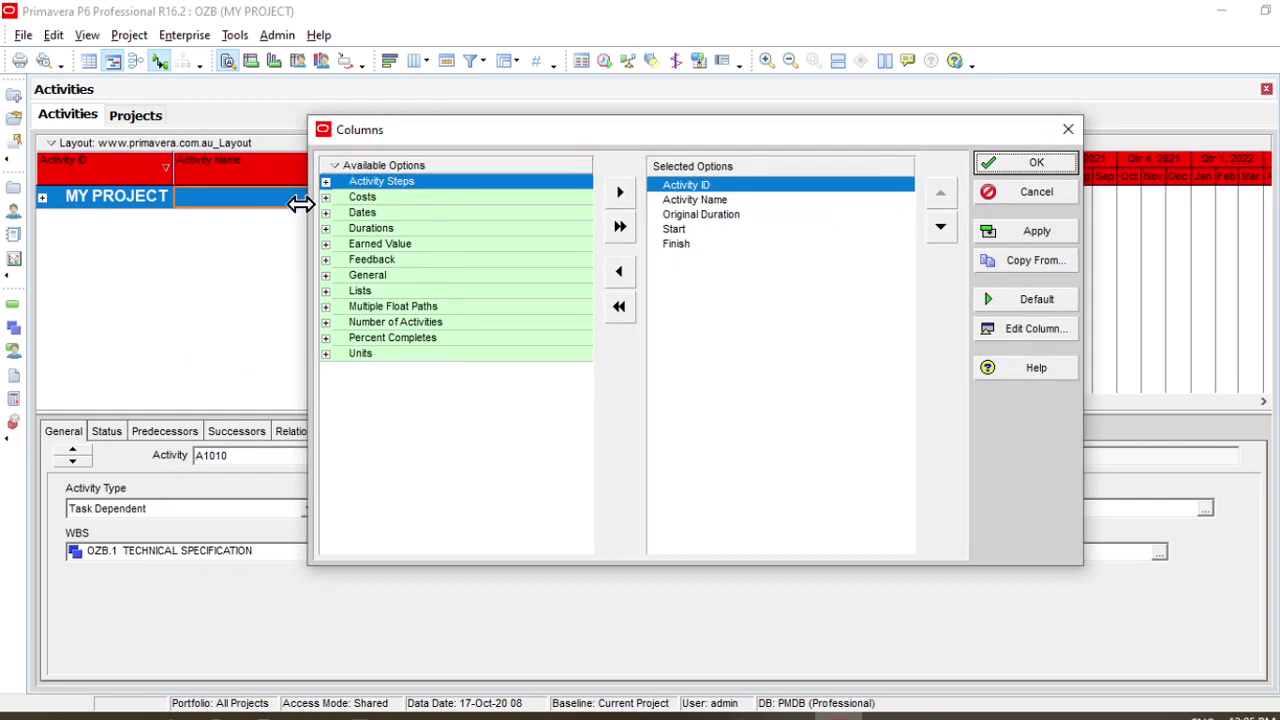
pyautogui.moveTo(526, 132)
pyautogui.mouseDown()
pyautogui.moveTo(498, 298)
pyautogui.moveTo(526, 277)
pyautogui.moveTo(517, 120)
pyautogui.mouseUp()
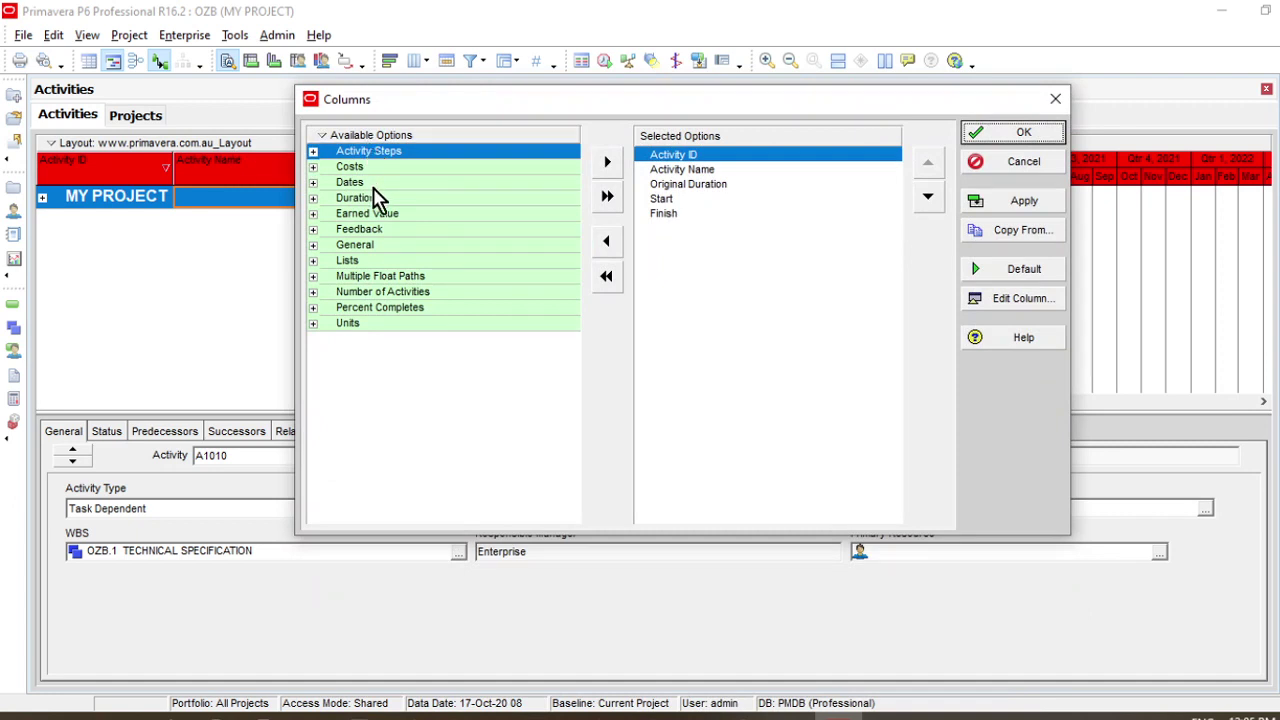
pyautogui.click(312, 213)
pyautogui.scroll(1, 413, 310)
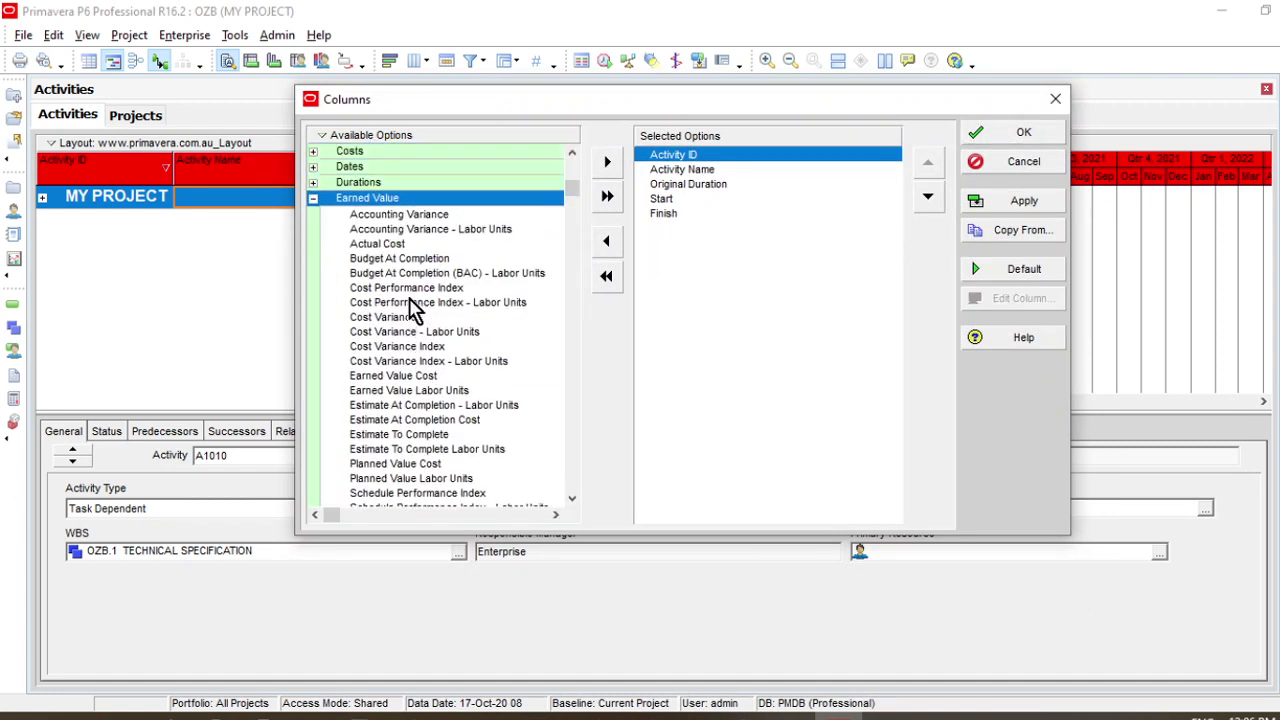
pyautogui.scroll(-3, 413, 310)
pyautogui.scroll(3, 413, 310)
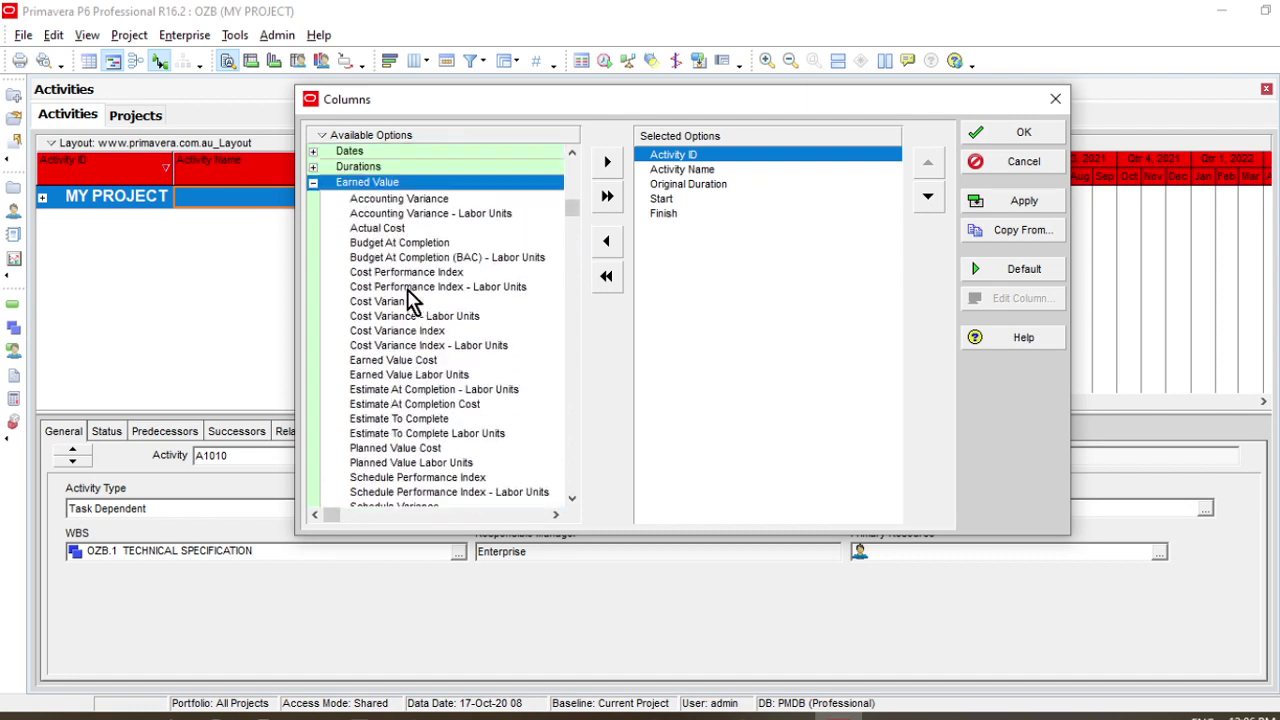
pyautogui.click(313, 199)
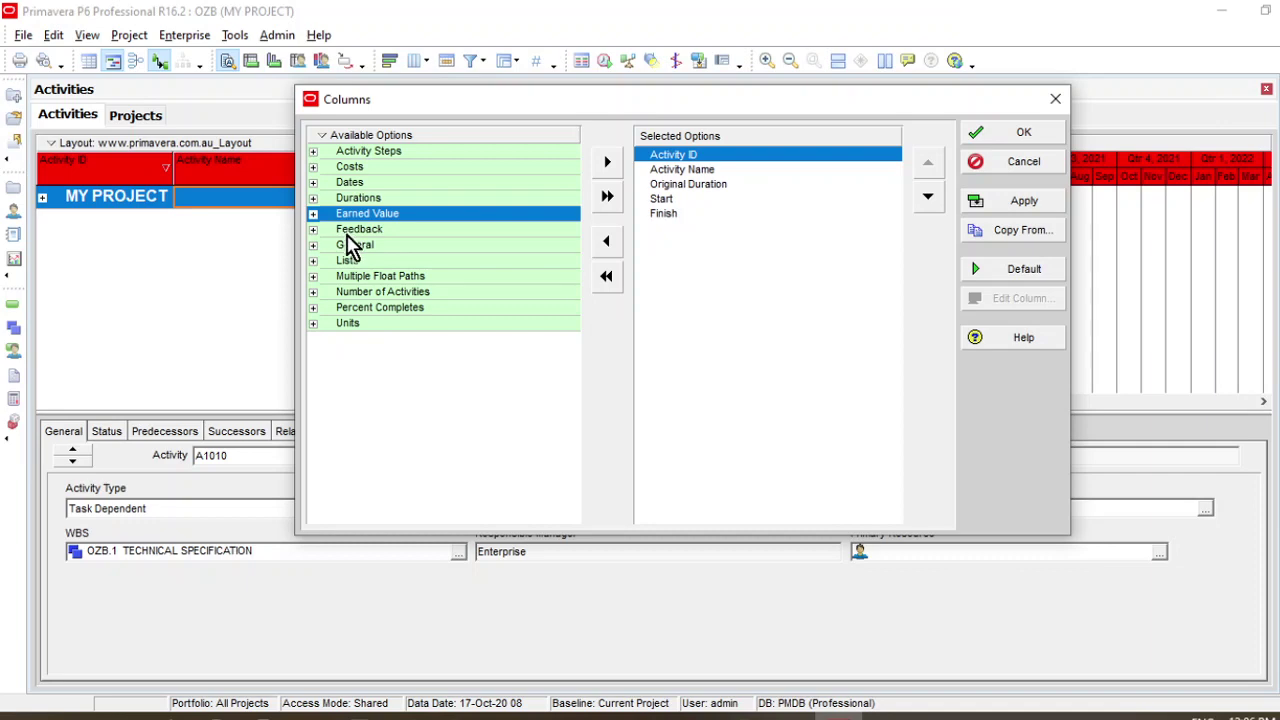
pyautogui.click(313, 245)
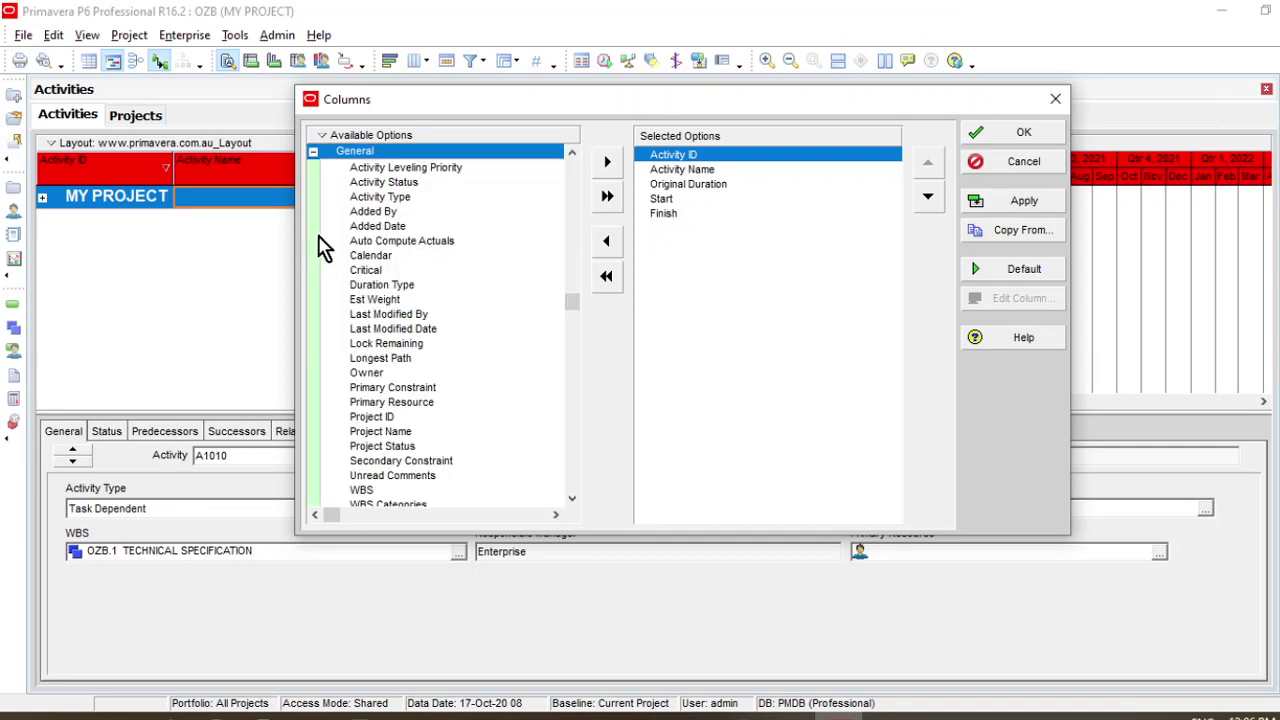
pyautogui.click(313, 152)
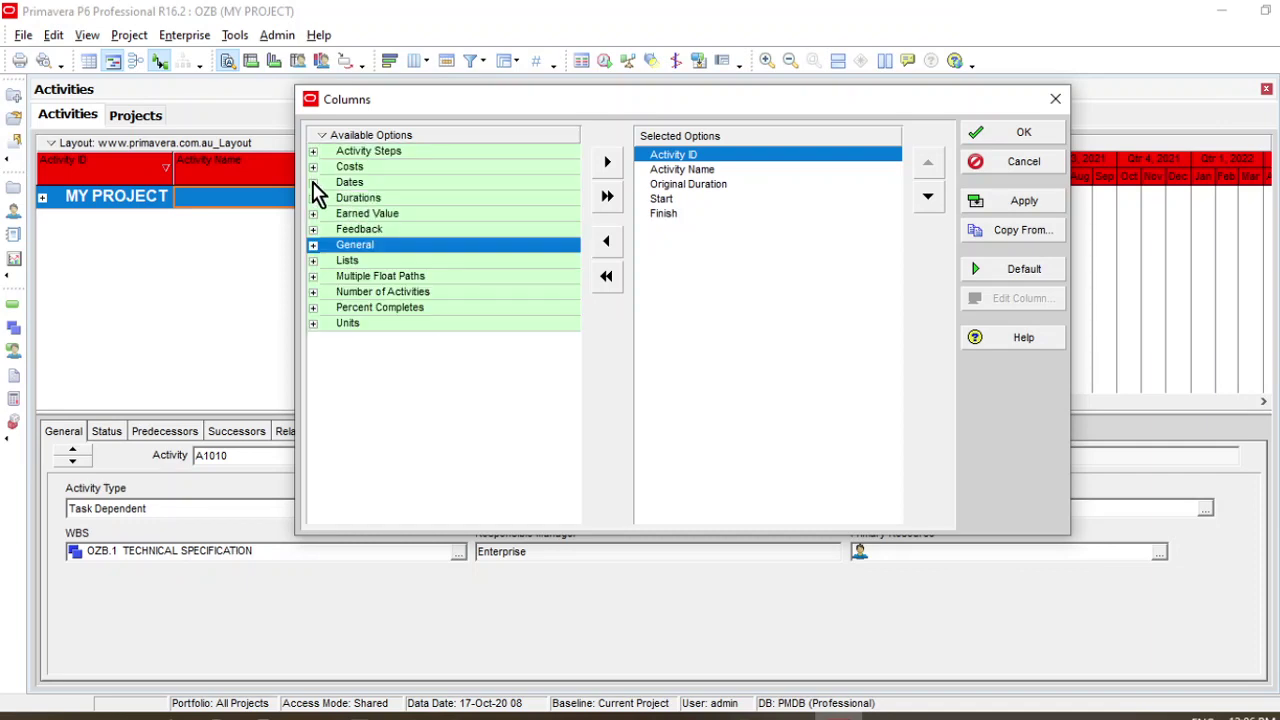
pyautogui.click(313, 260)
pyautogui.click(313, 261)
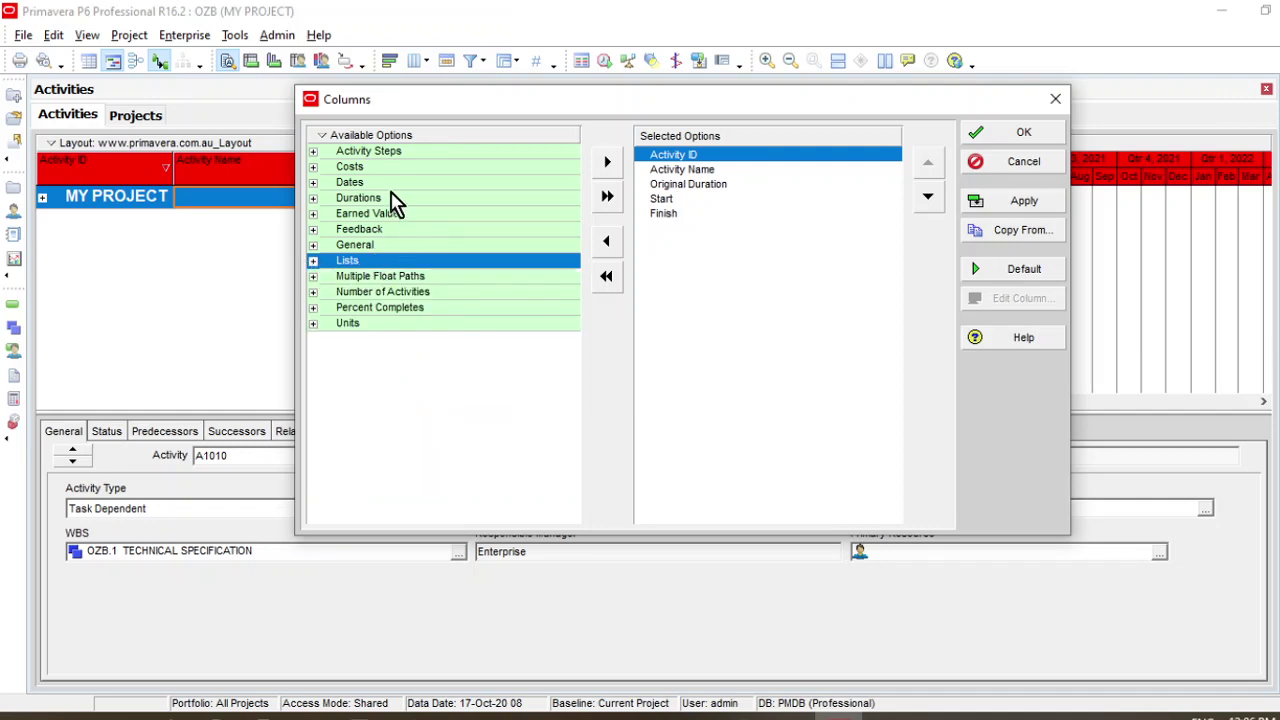
# - Search the available columns for "pred" and move the search dialog clear of the column lists
pyautogui.rightClick(370, 145)
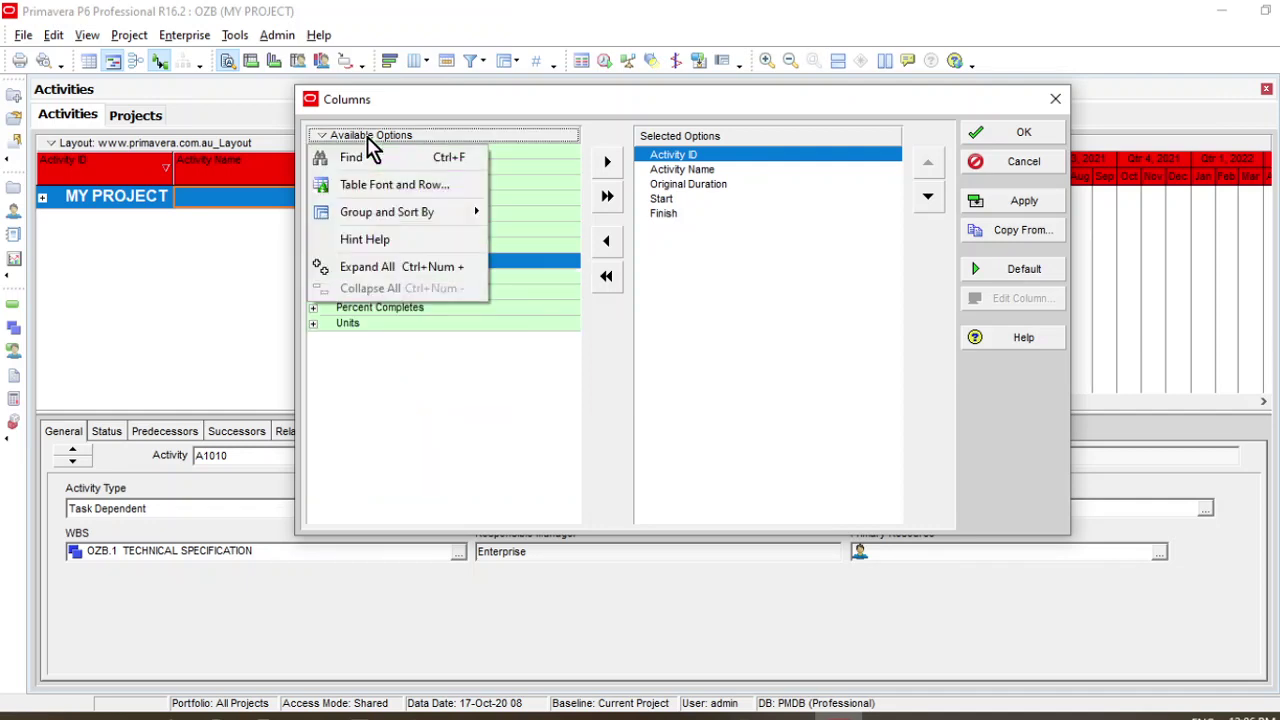
pyautogui.click(378, 160)
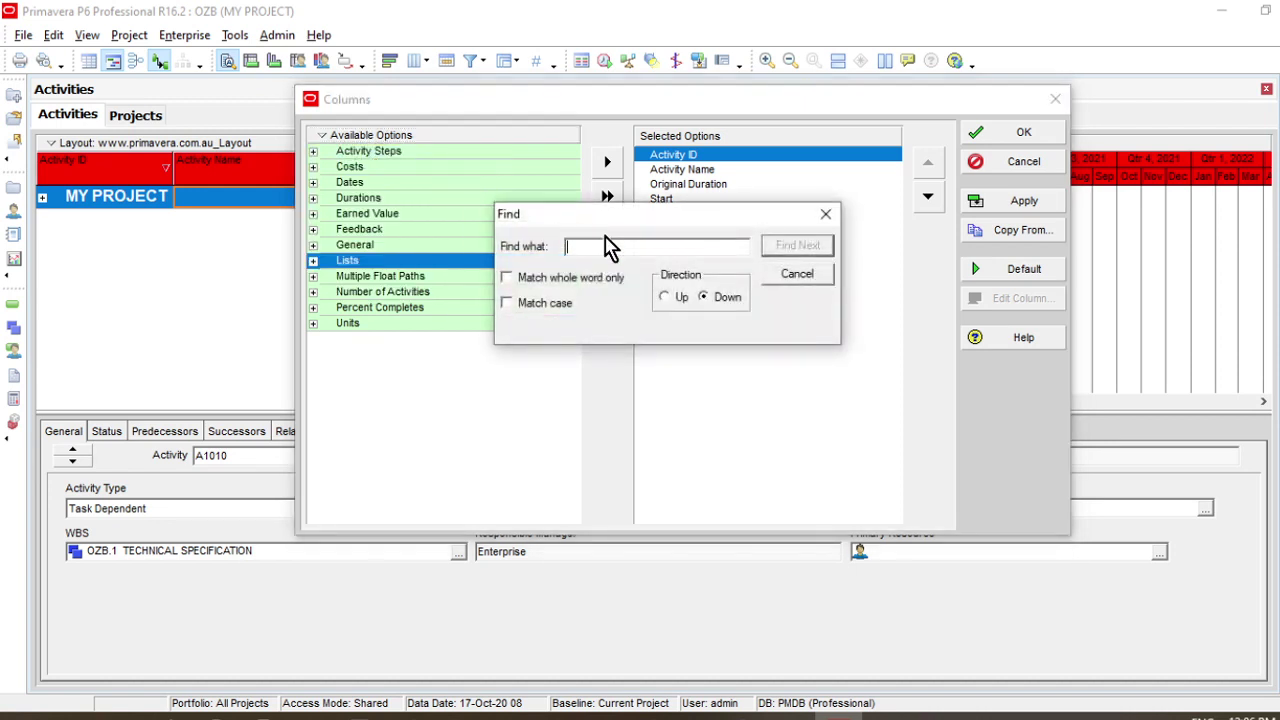
pyautogui.write('pred')
pyautogui.press('Return')
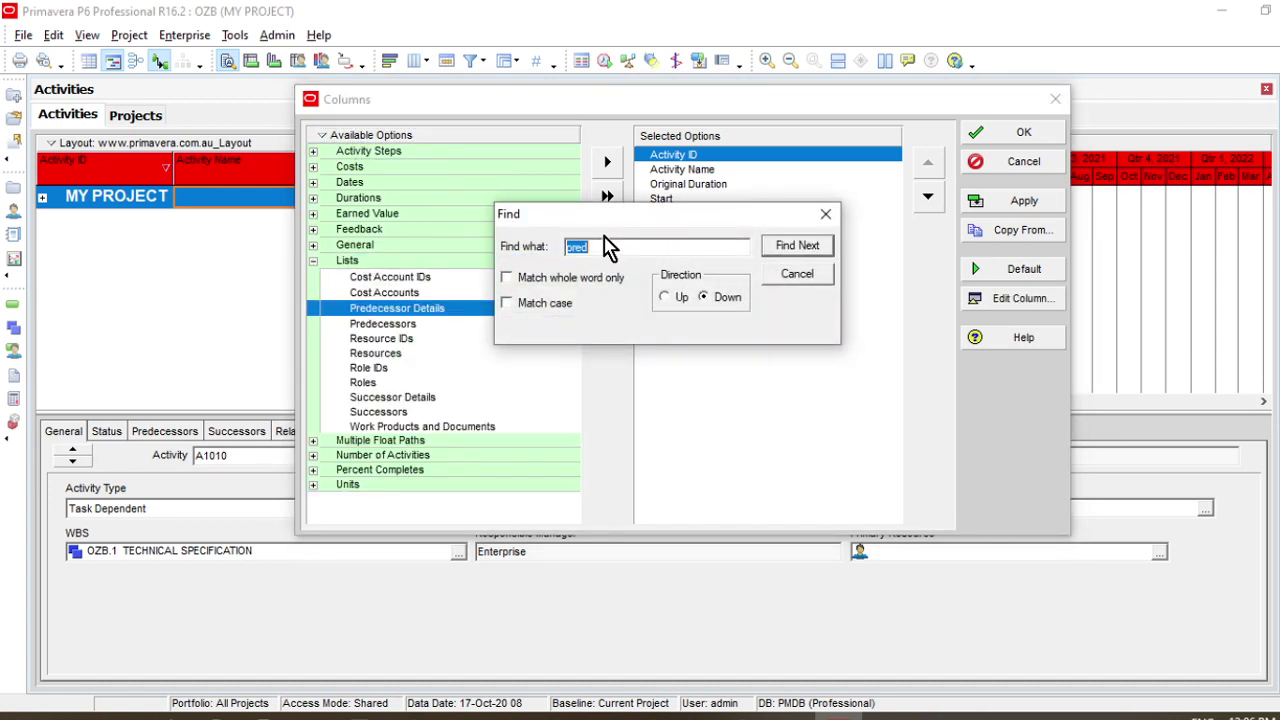
pyautogui.moveTo(651, 227); pyautogui.dragTo(897, 263)
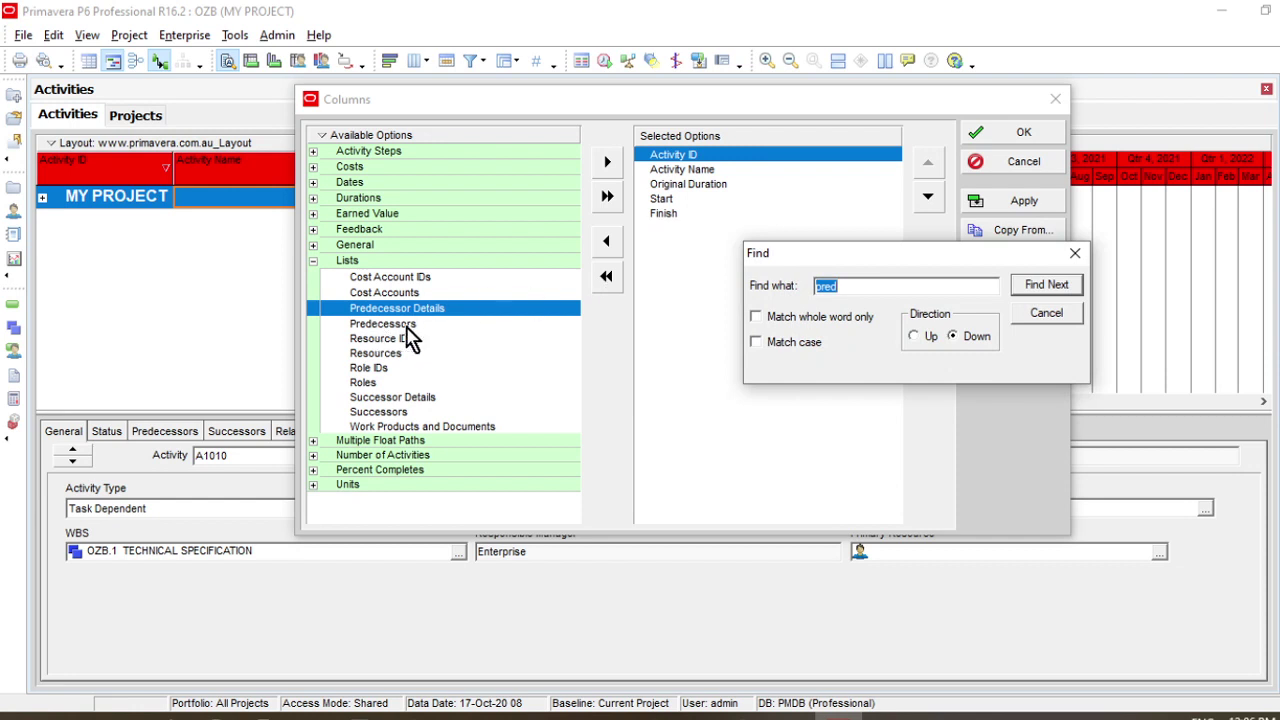
# - Add the Predecessors column directly after Activity Name in the activity table, close the search and confirm the column selection
pyautogui.click(407, 326)
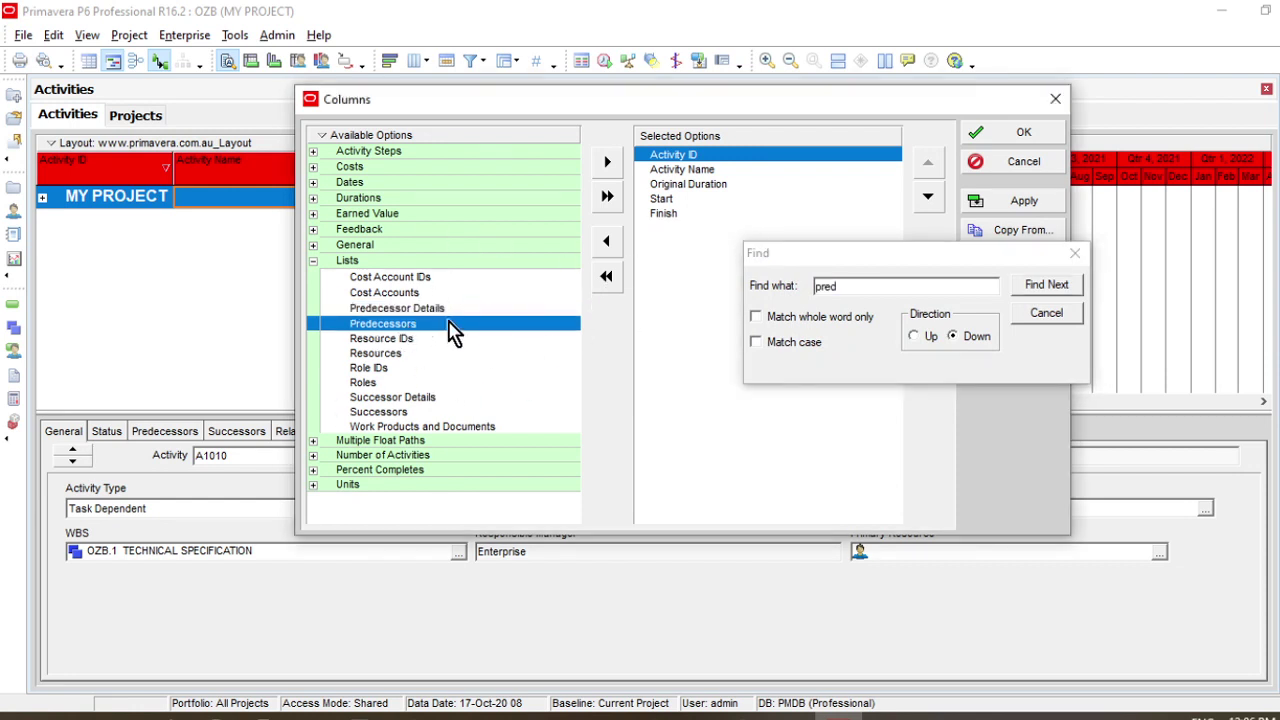
pyautogui.click(610, 163)
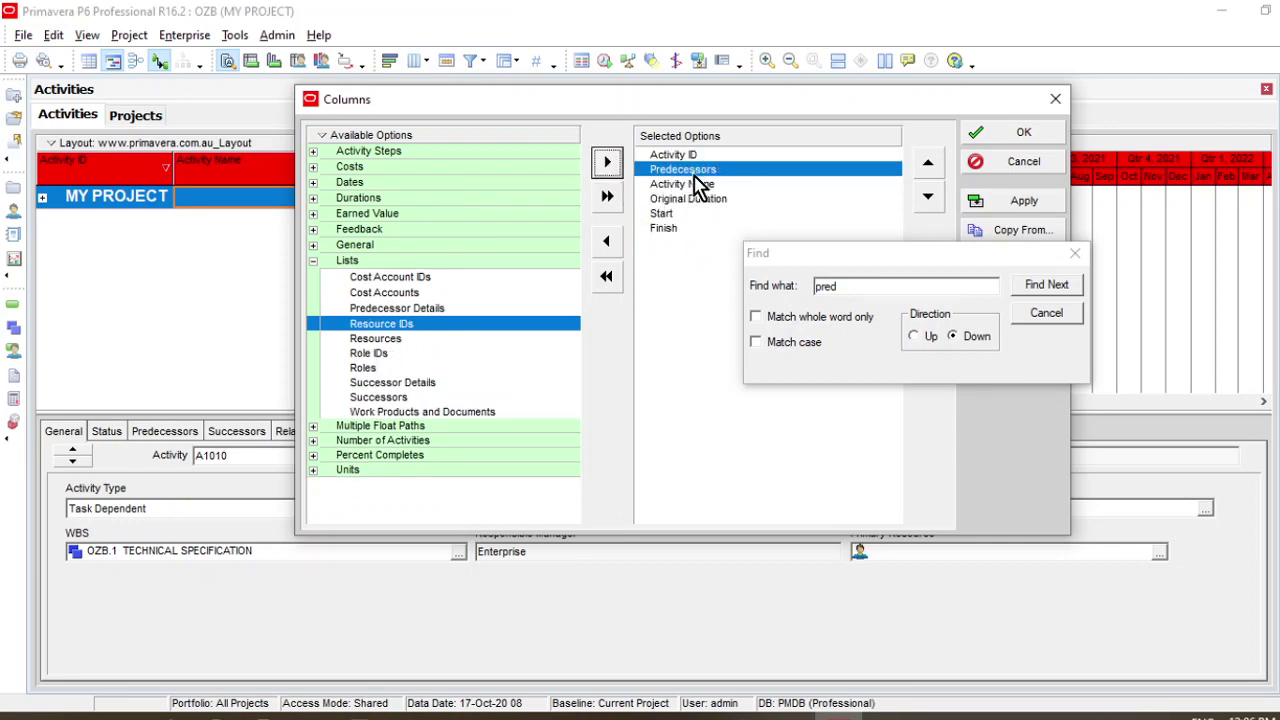
pyautogui.click(607, 243)
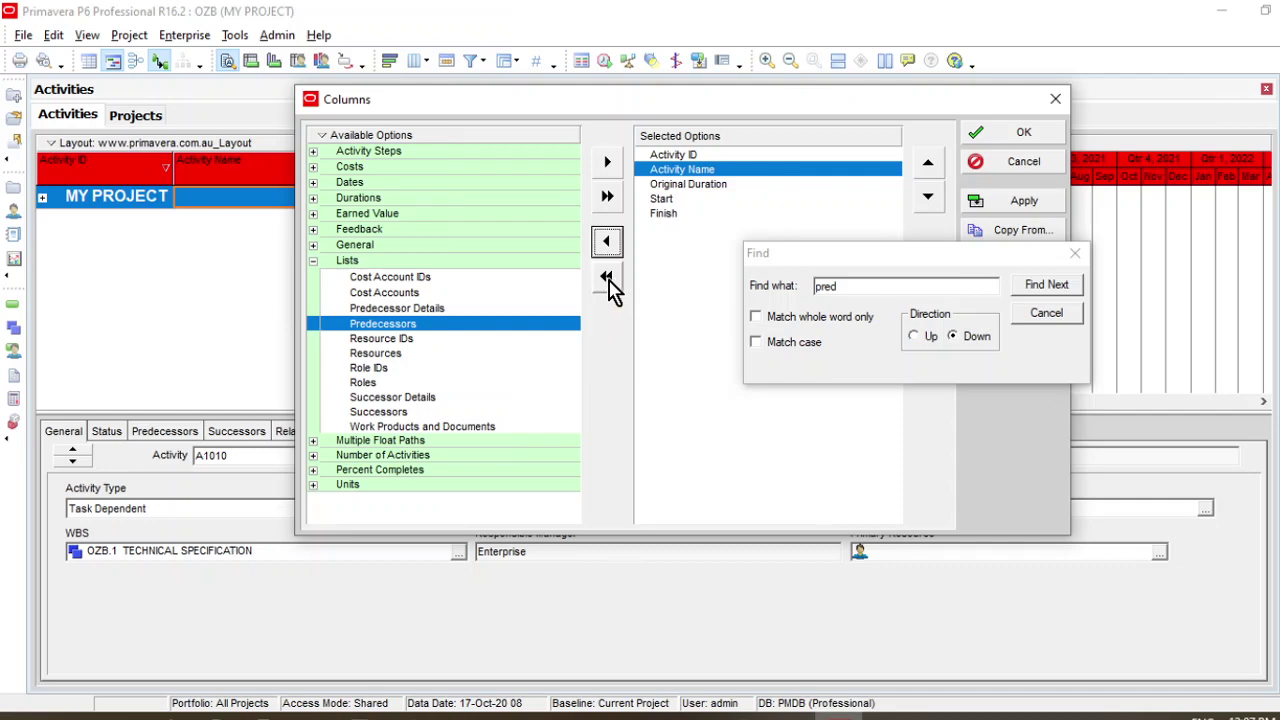
pyautogui.click(607, 165)
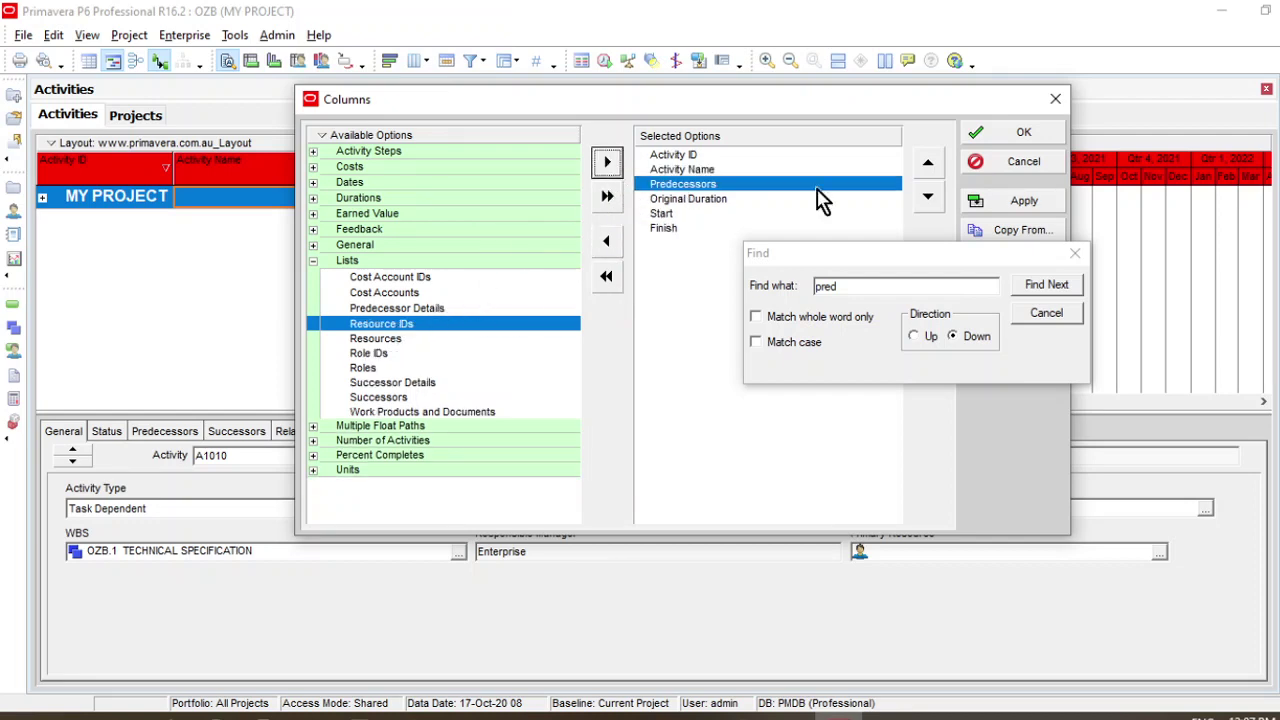
pyautogui.click(1058, 314)
pyautogui.click(1012, 133)
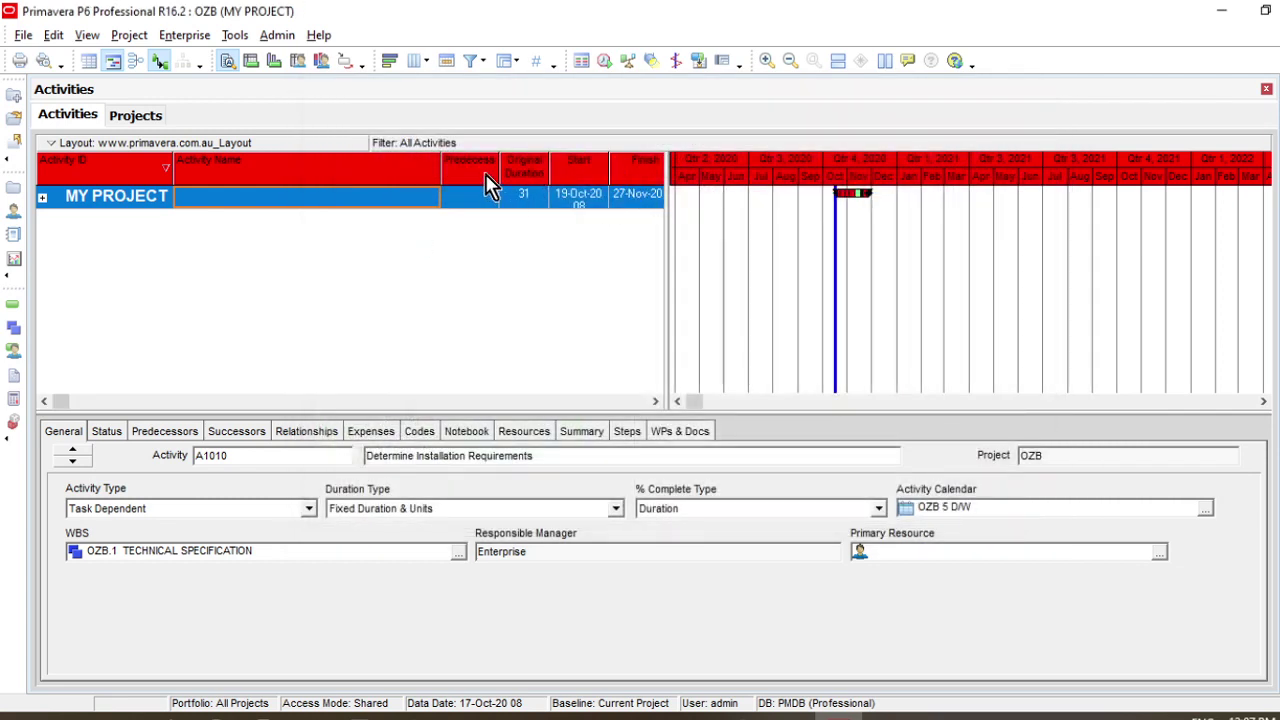
# - Remove the Predecessors column from the activity table, confirm the column selection, and widen the table area against the Gantt chart
pyautogui.click(414, 61)
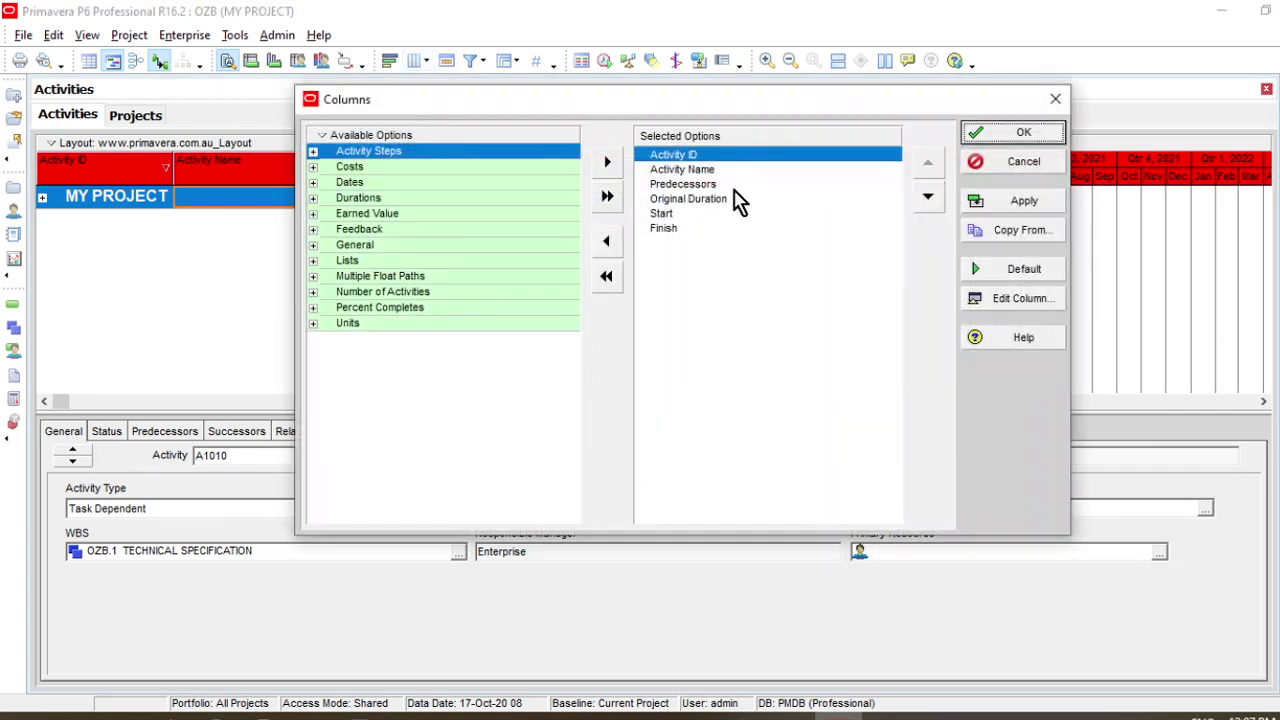
pyautogui.click(683, 185)
pyautogui.click(606, 241)
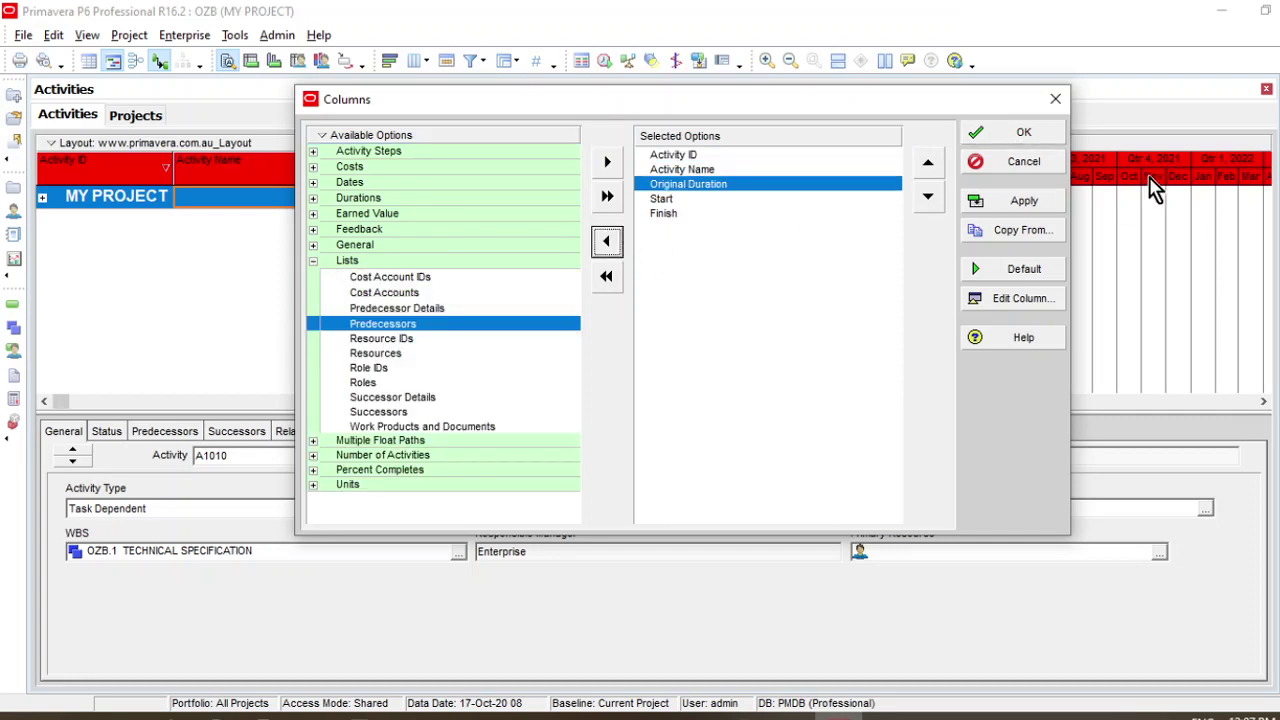
pyautogui.click(1020, 133)
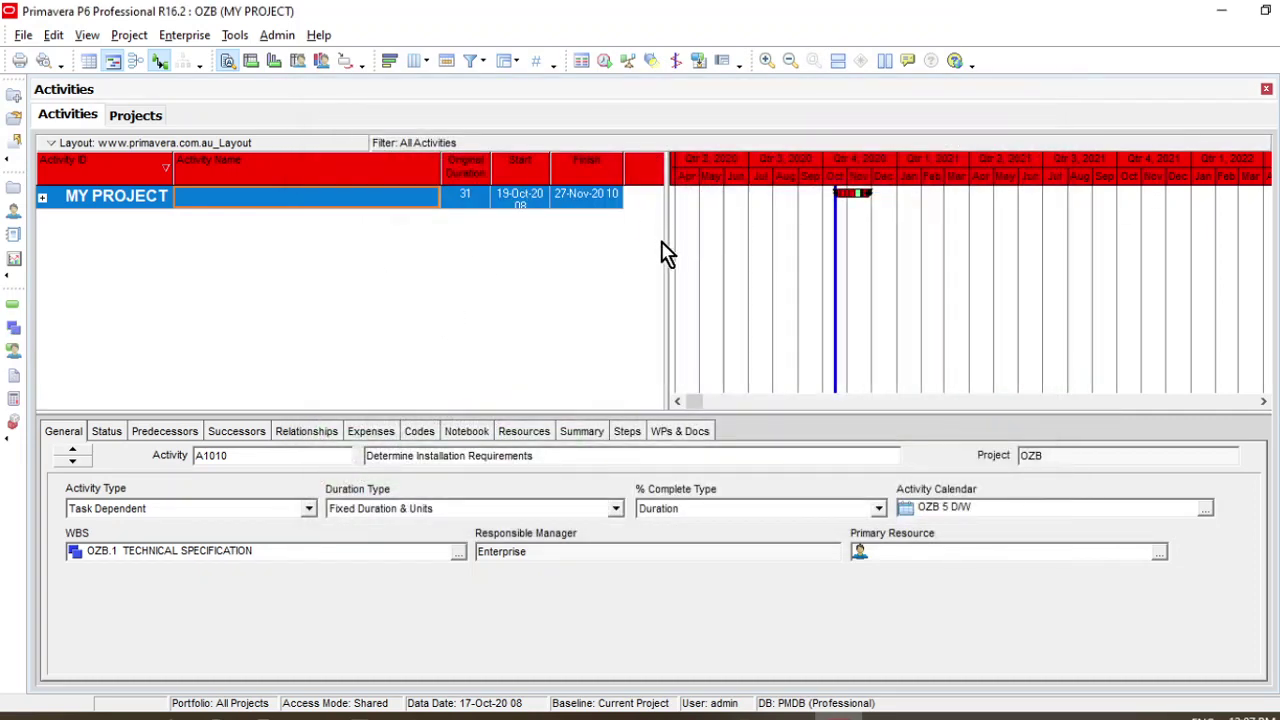
pyautogui.moveTo(666, 240); pyautogui.dragTo(740, 246)
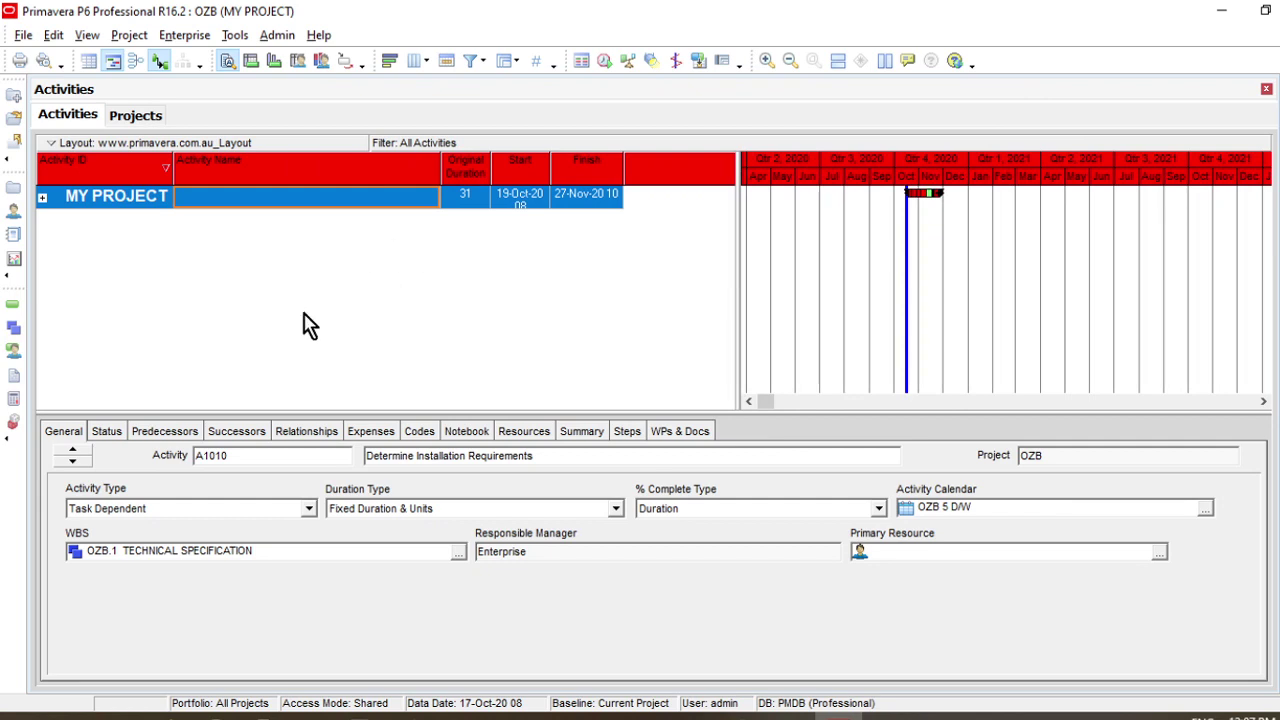
# - Open the Gantt bar definitions, widen the Name column and narrow the User Start Date and User Finish Date columns so the previews fit
pyautogui.click(390, 62)
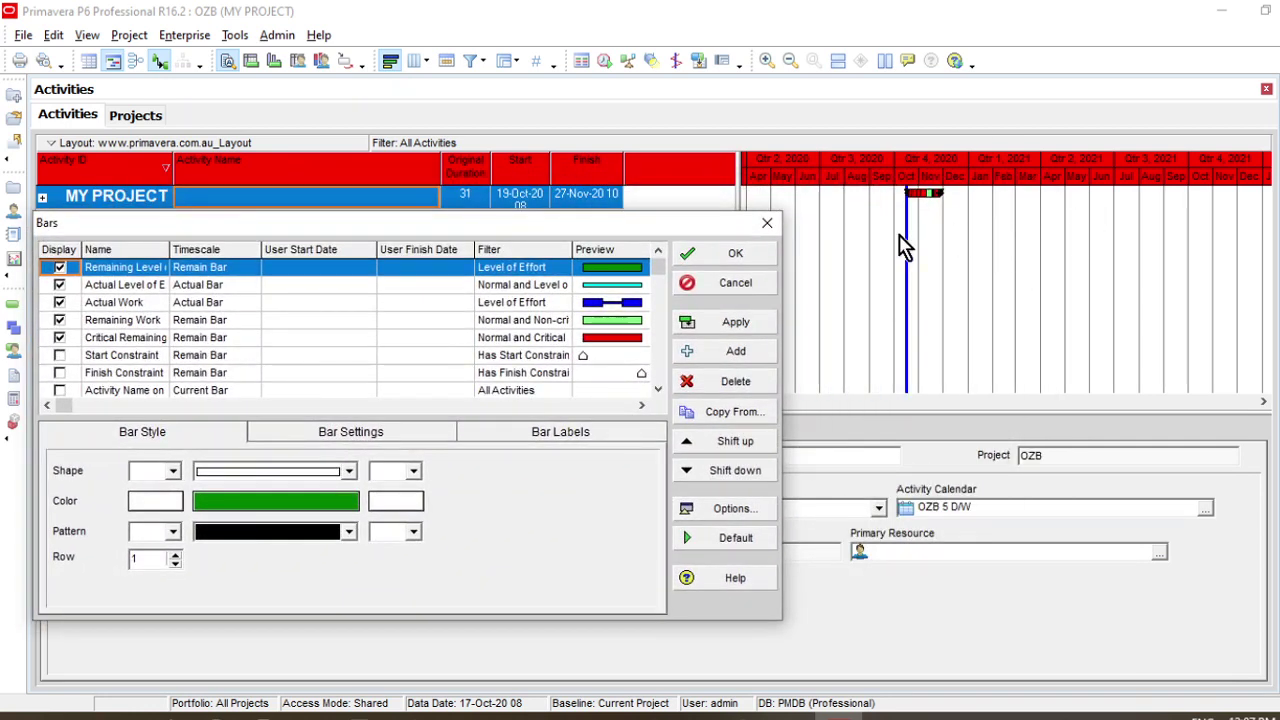
pyautogui.moveTo(488, 224); pyautogui.dragTo(672, 143)
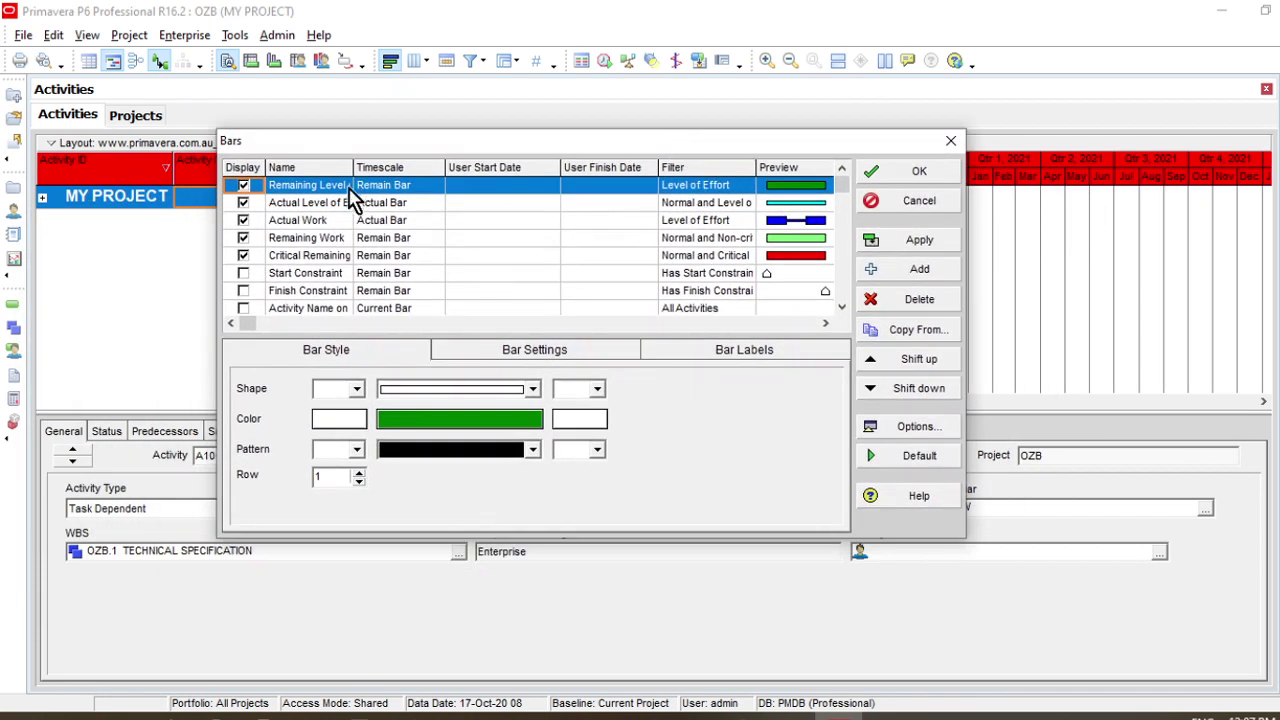
pyautogui.moveTo(403, 168); pyautogui.dragTo(400, 168)
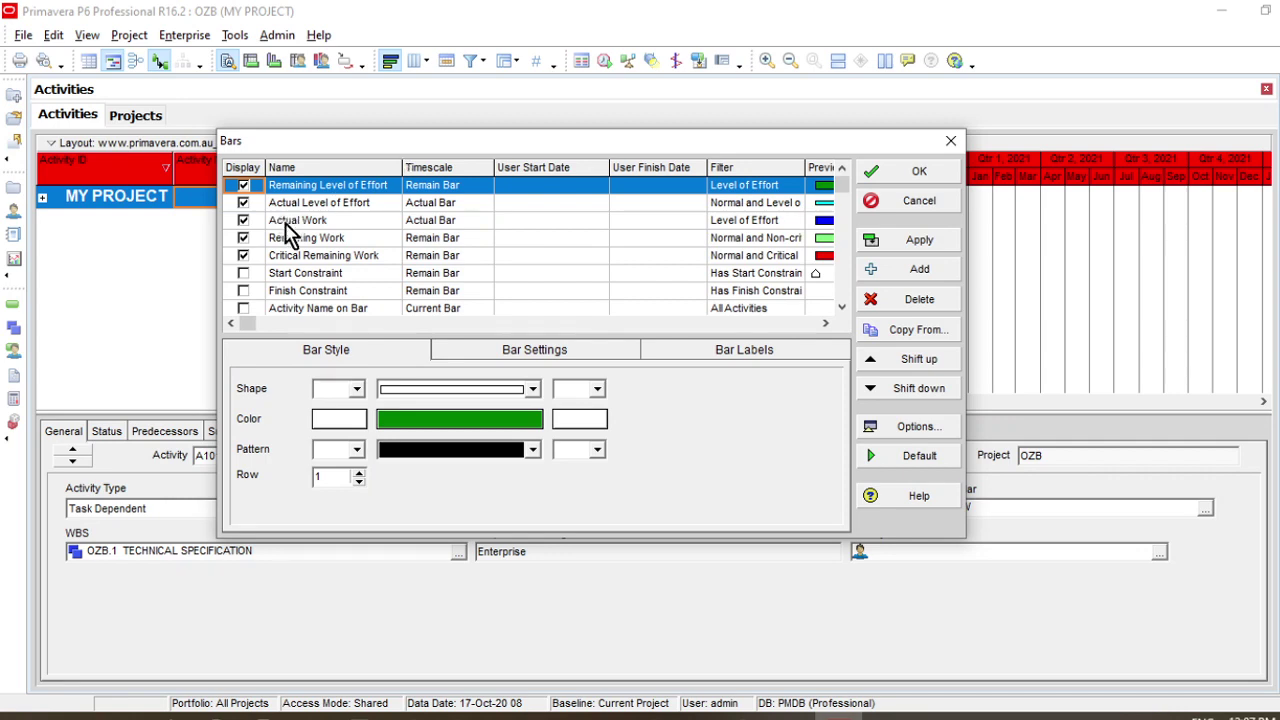
pyautogui.click(343, 205)
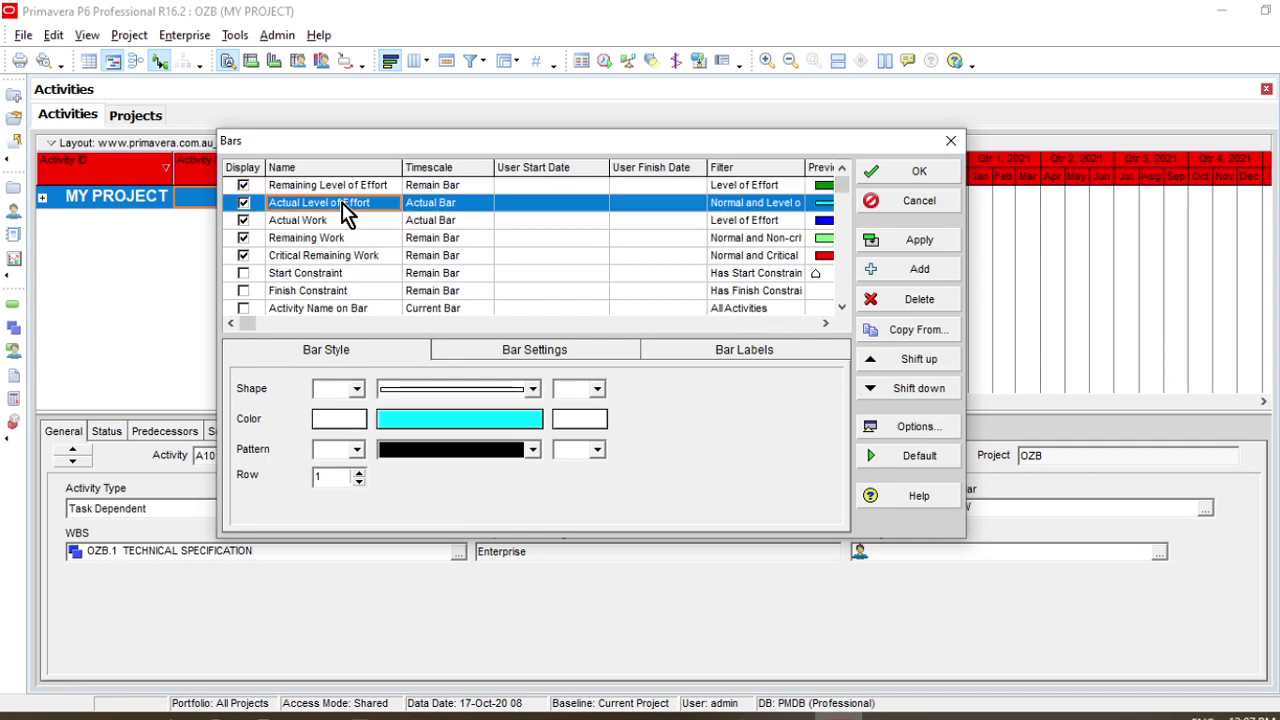
pyautogui.moveTo(609, 168); pyautogui.dragTo(562, 168)
pyautogui.moveTo(660, 168); pyautogui.dragTo(610, 168)
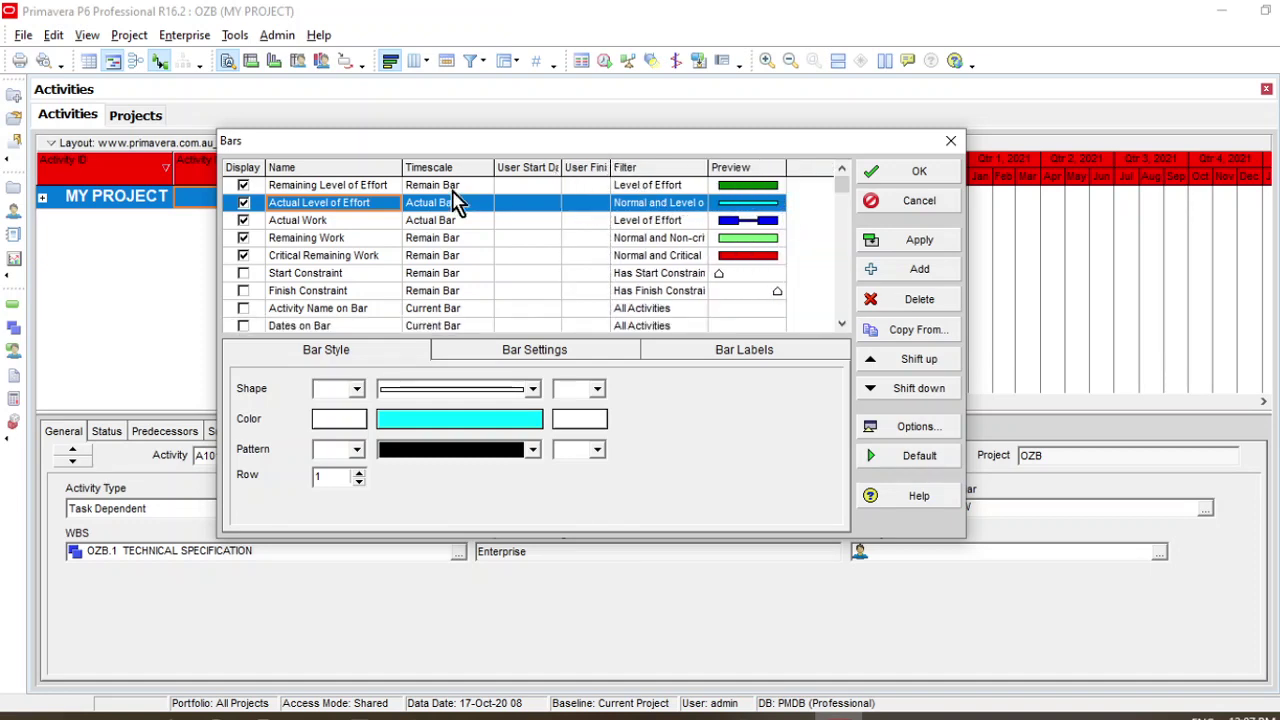
# - Examine the Remaining Level of Effort, Remaining Work and Critical Remaining Work bars in the bar list
pyautogui.click(338, 187)
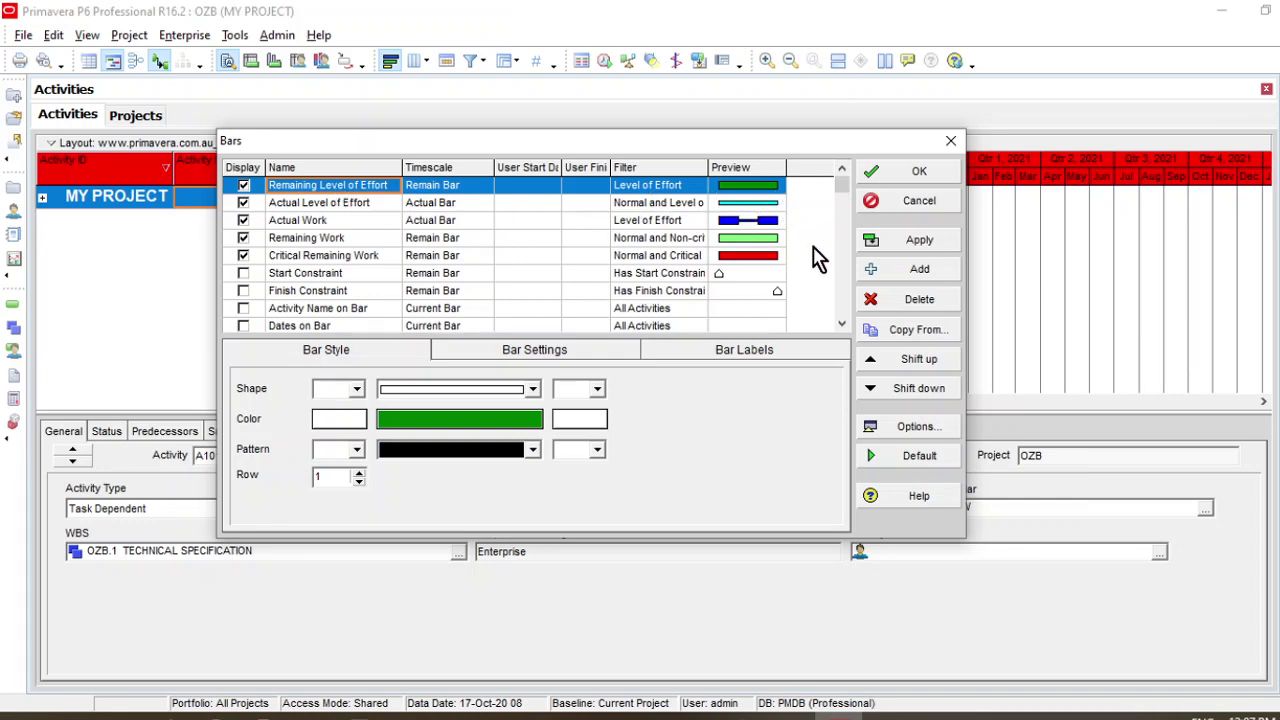
pyautogui.click(374, 240)
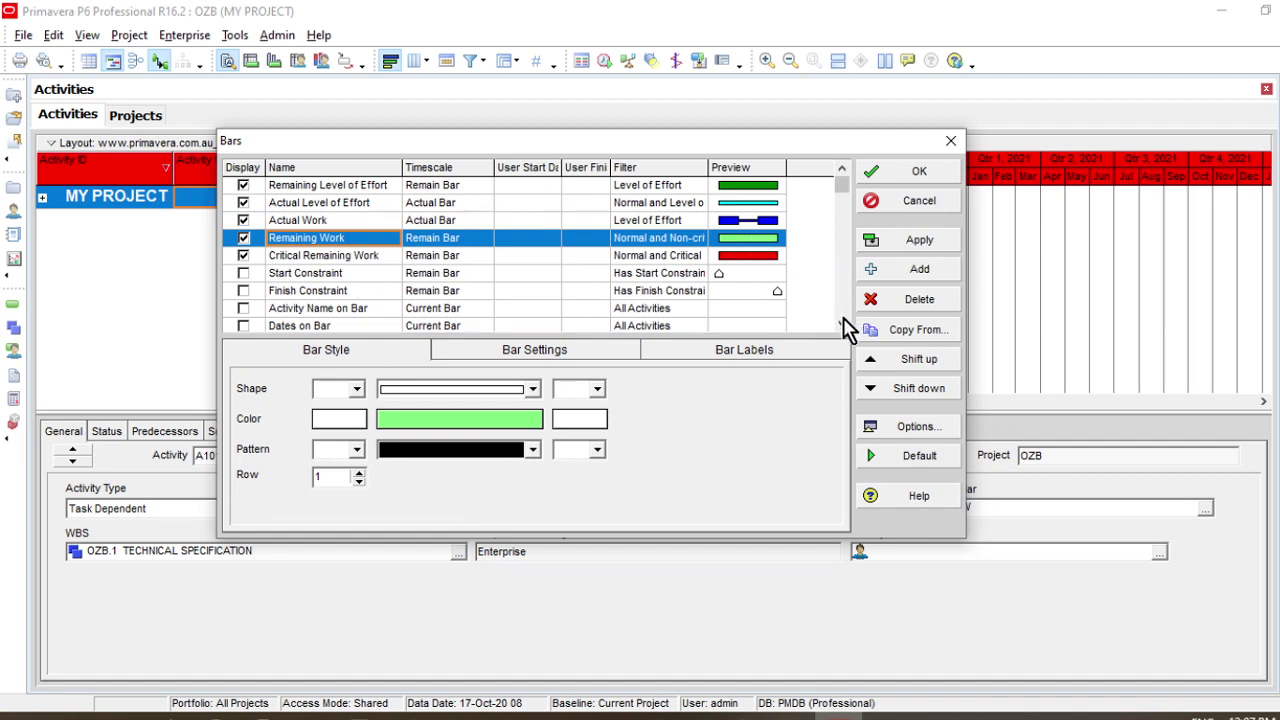
pyautogui.click(672, 258)
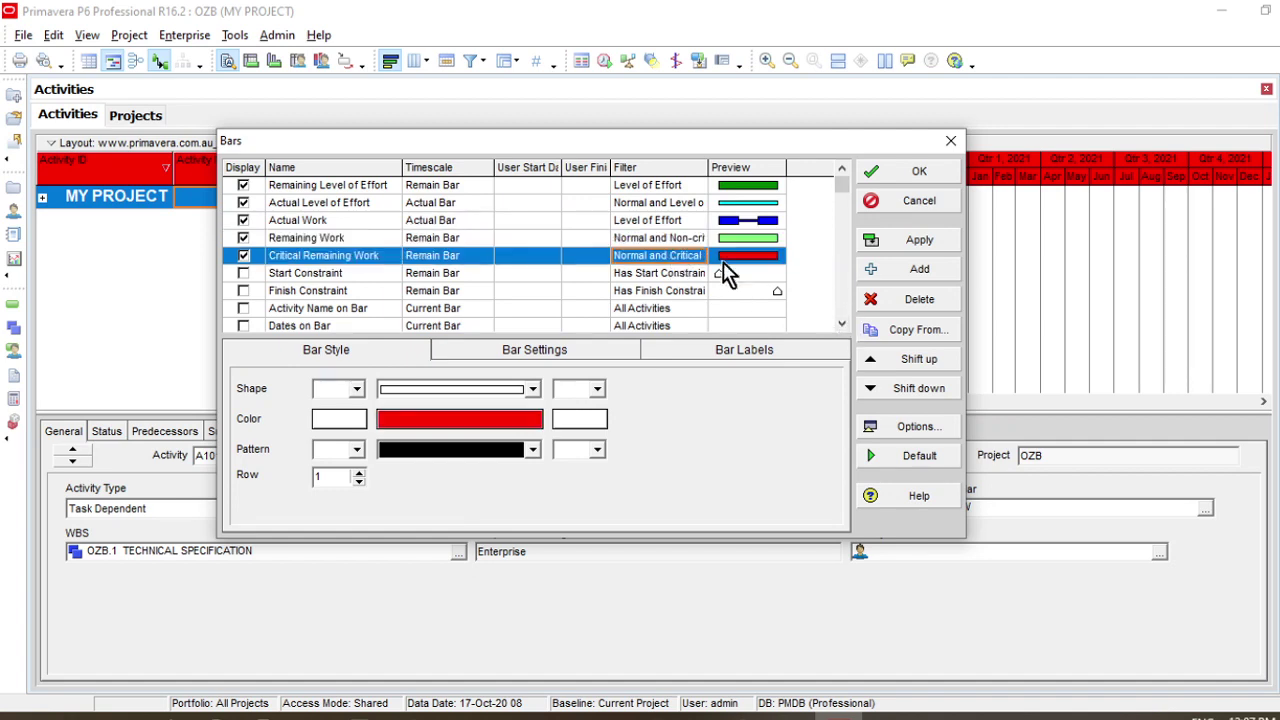
# - Examine the Milestone, Summary, Float Bar and Neg Float Bar definitions further down the bar list
pyautogui.click(841, 324)
pyautogui.click(841, 325)
pyautogui.click(841, 325)
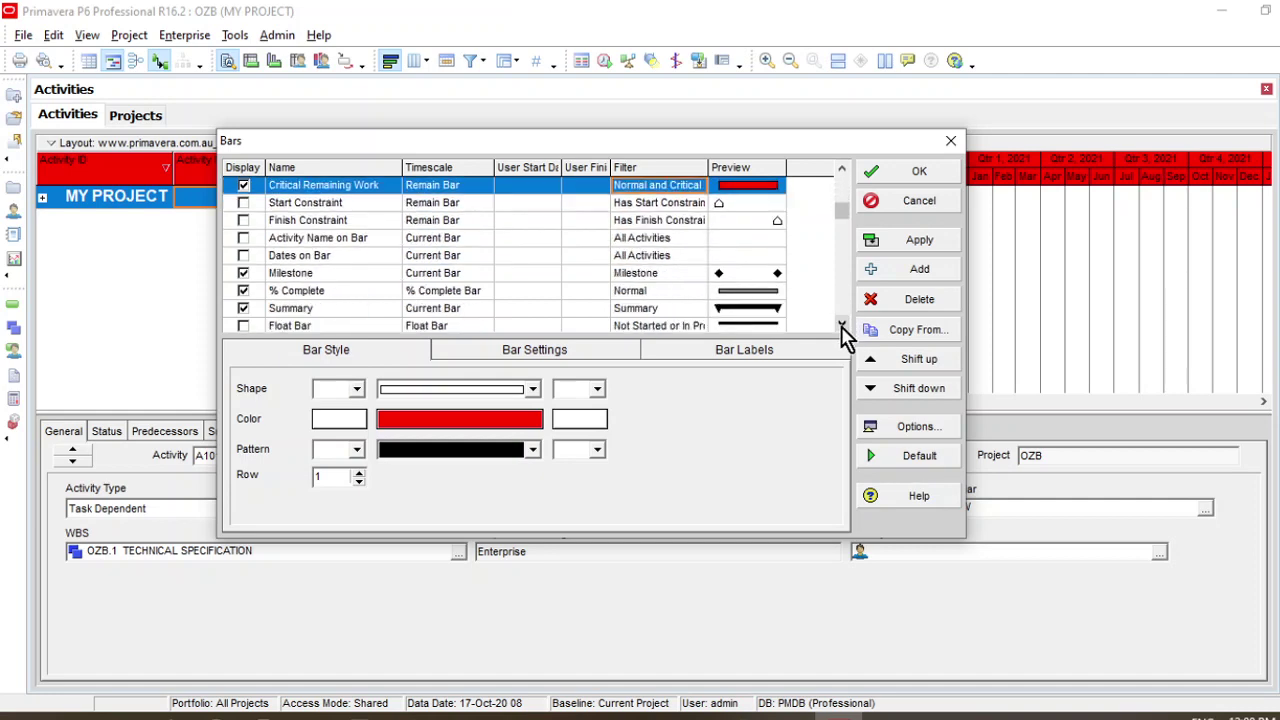
pyautogui.click(841, 325)
pyautogui.click(841, 325)
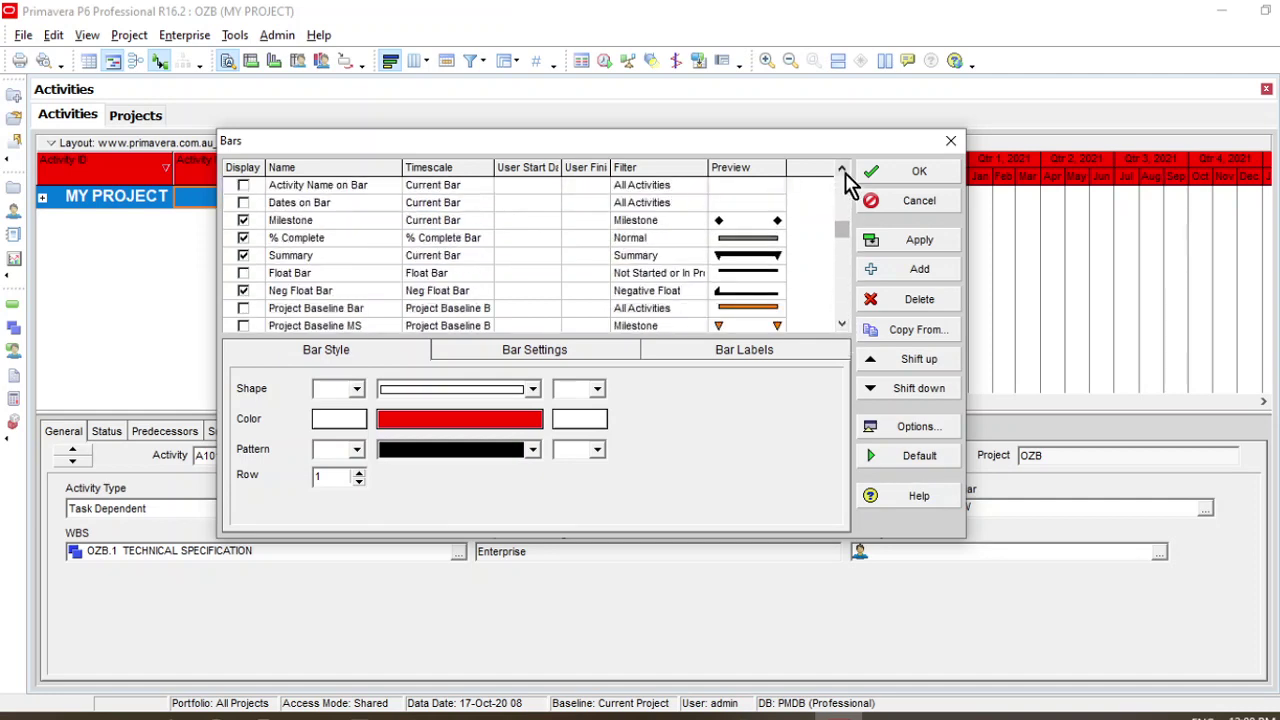
pyautogui.click(841, 169)
pyautogui.click(711, 240)
pyautogui.click(722, 239)
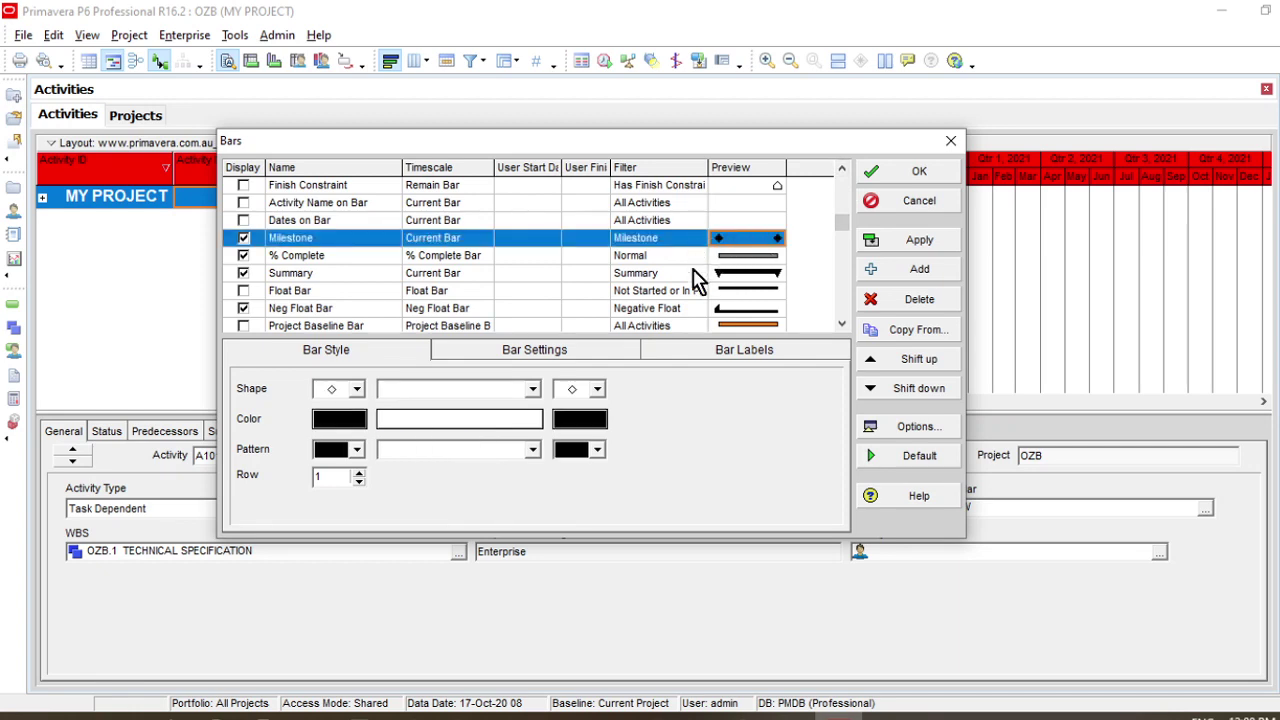
pyautogui.click(745, 277)
pyautogui.click(745, 277)
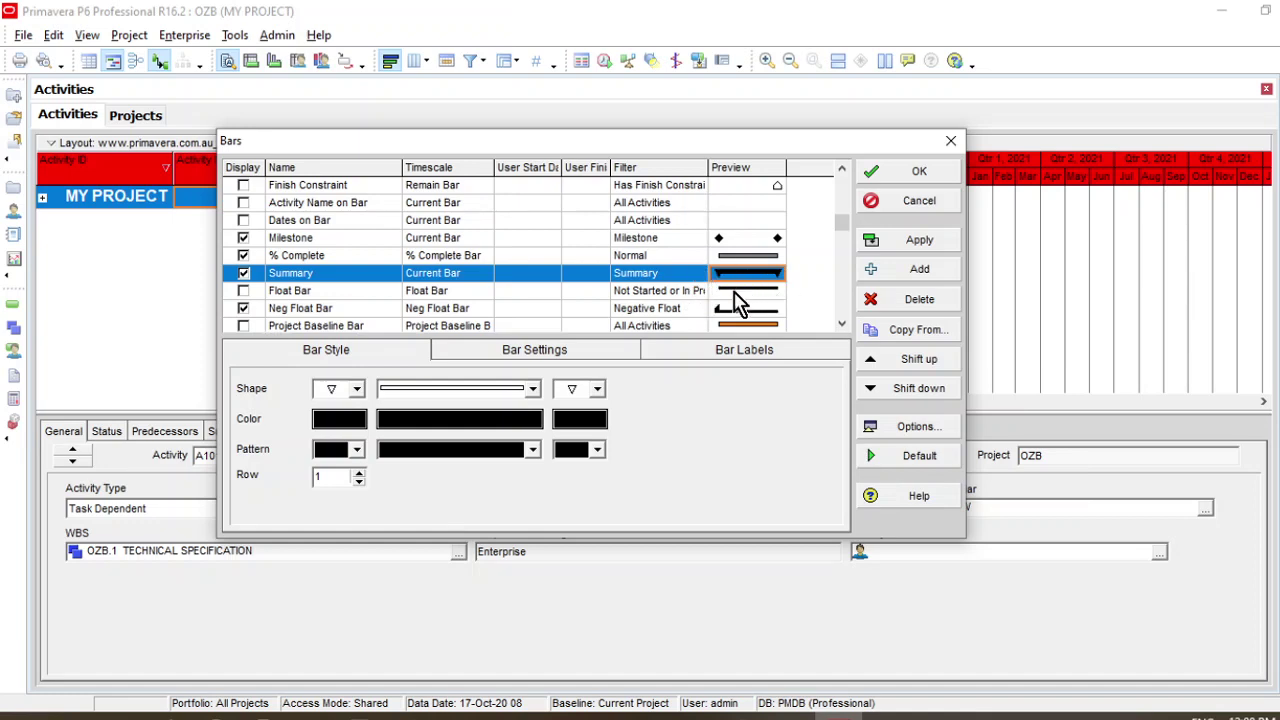
pyautogui.click(740, 293)
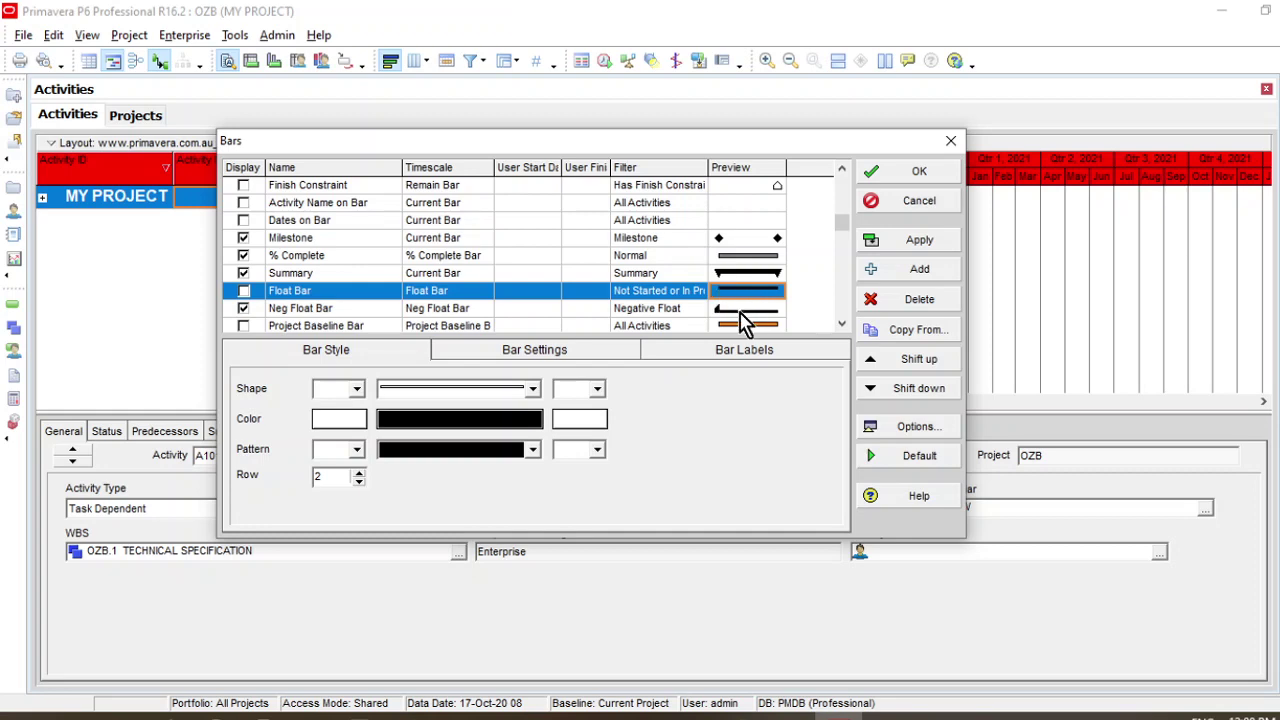
pyautogui.click(758, 313)
# - Look through the project, primary, secondary and tertiary baseline bars down to the Late Bar
pyautogui.click(844, 325)
pyautogui.click(844, 325)
pyautogui.click(844, 325)
pyautogui.click(844, 325)
pyautogui.click(844, 325)
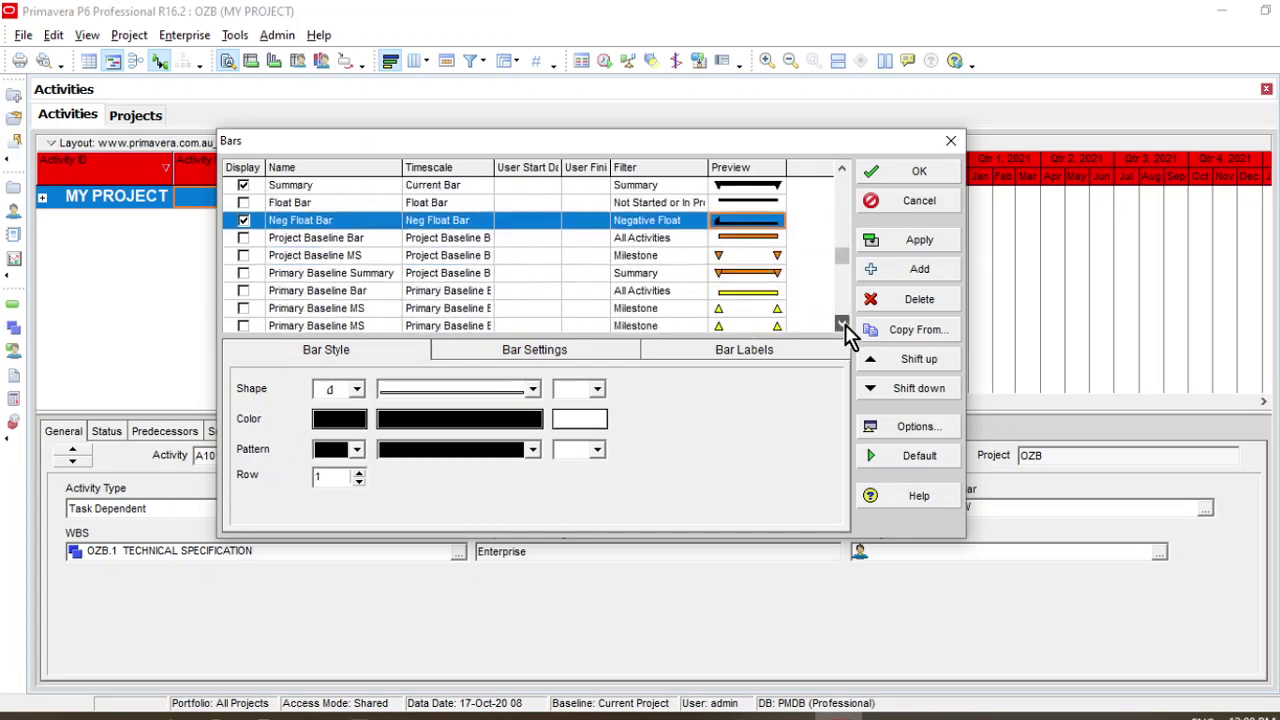
pyautogui.click(844, 325)
pyautogui.click(844, 325)
pyautogui.click(842, 325)
pyautogui.click(843, 325)
pyautogui.click(843, 325)
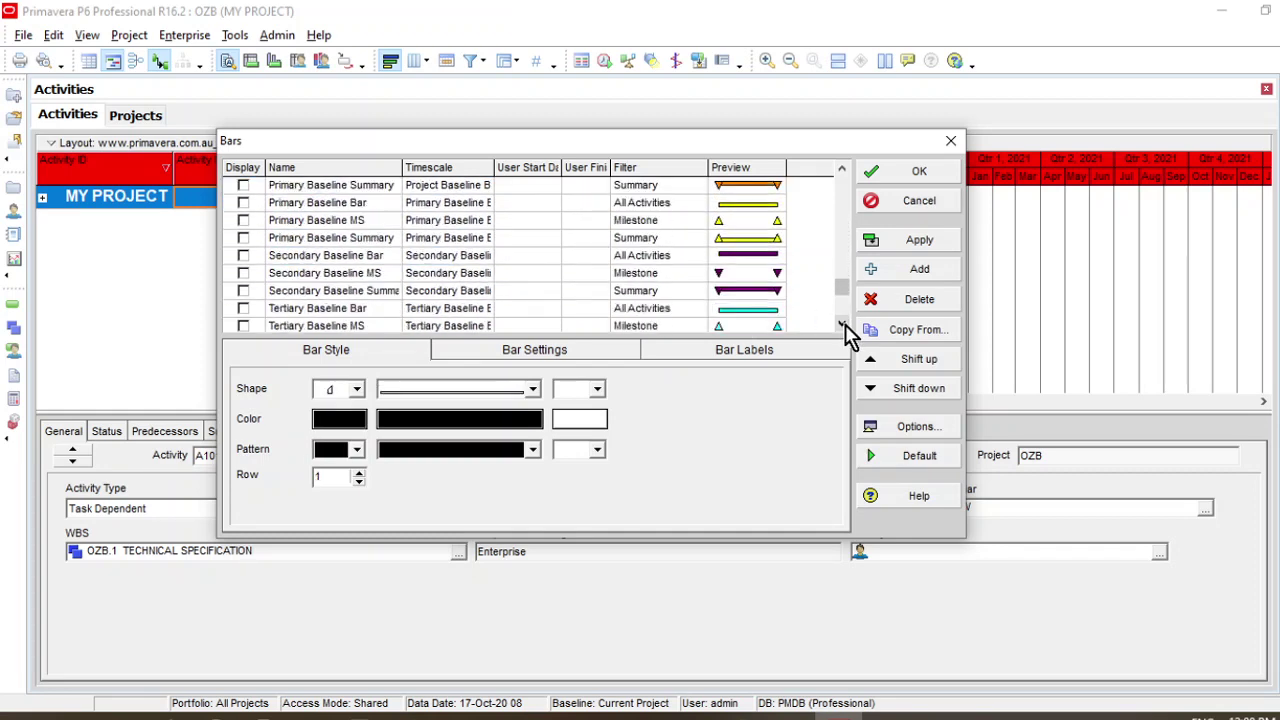
pyautogui.click(843, 325)
pyautogui.click(843, 325)
pyautogui.click(843, 325)
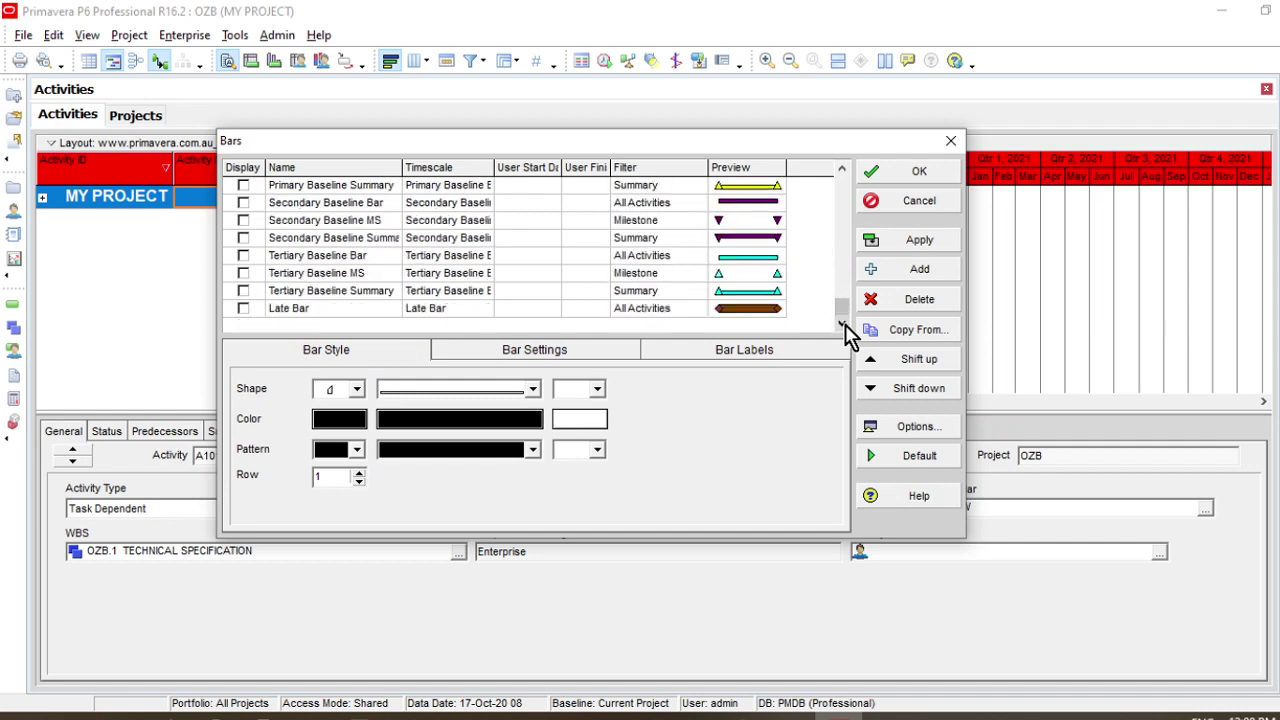
# - Examine the Project Baseline Bar's style and return to the start of the bar list
pyautogui.click(842, 171)
pyautogui.click(842, 171)
pyautogui.click(842, 171)
pyautogui.click(842, 171)
pyautogui.click(842, 171)
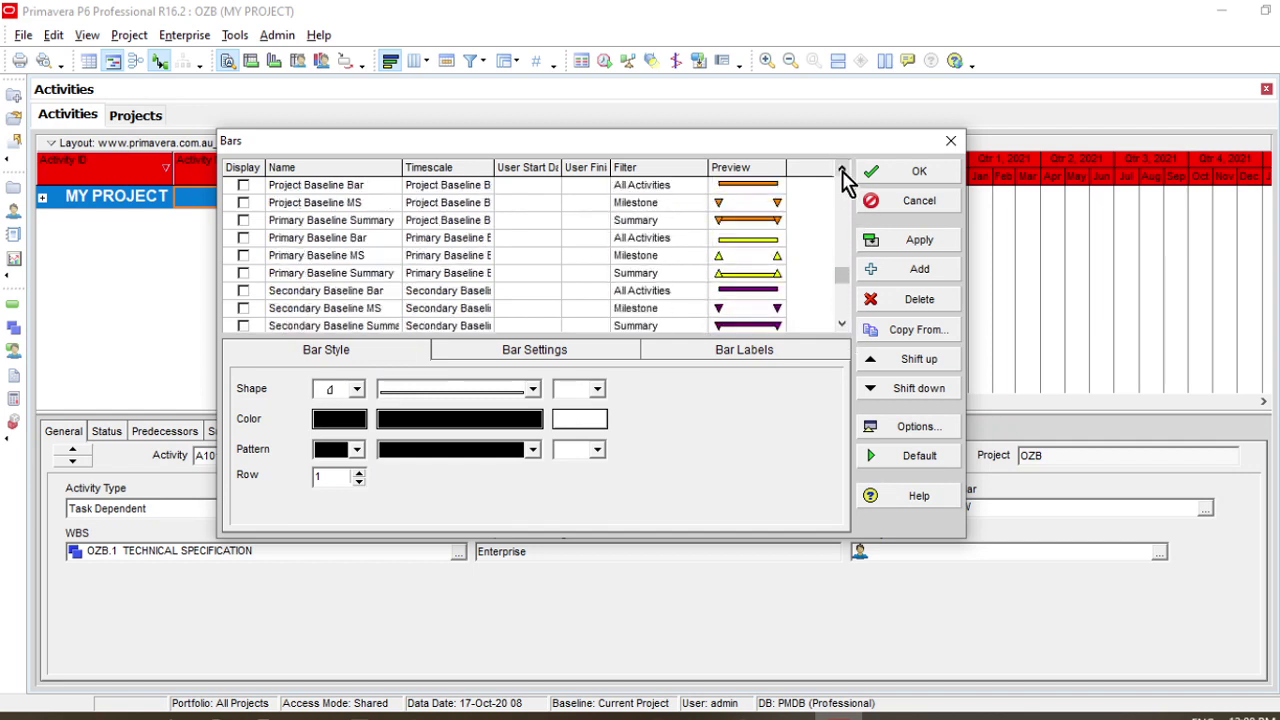
pyautogui.click(842, 171)
pyautogui.click(752, 203)
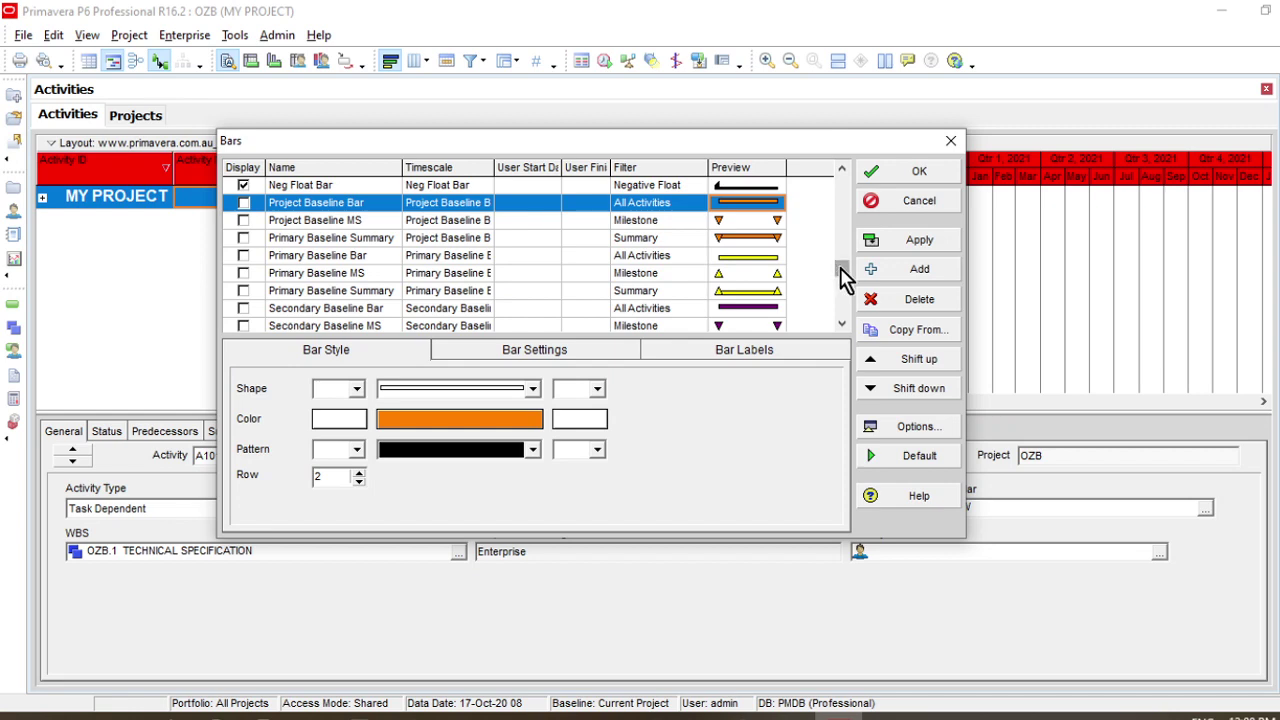
pyautogui.moveTo(841, 268); pyautogui.dragTo(853, 196)
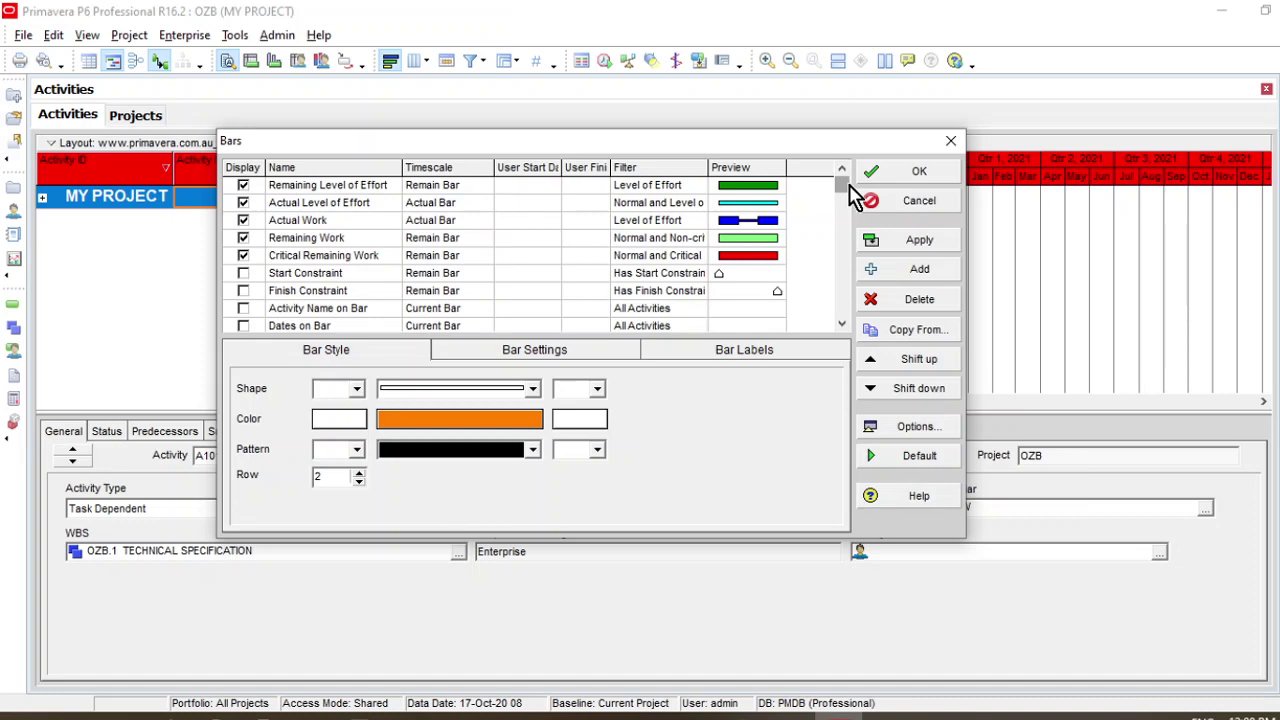
# - Review the style, settings and label options of the Remaining Work bar, and close the bar definitions with confirmation
pyautogui.click(760, 241)
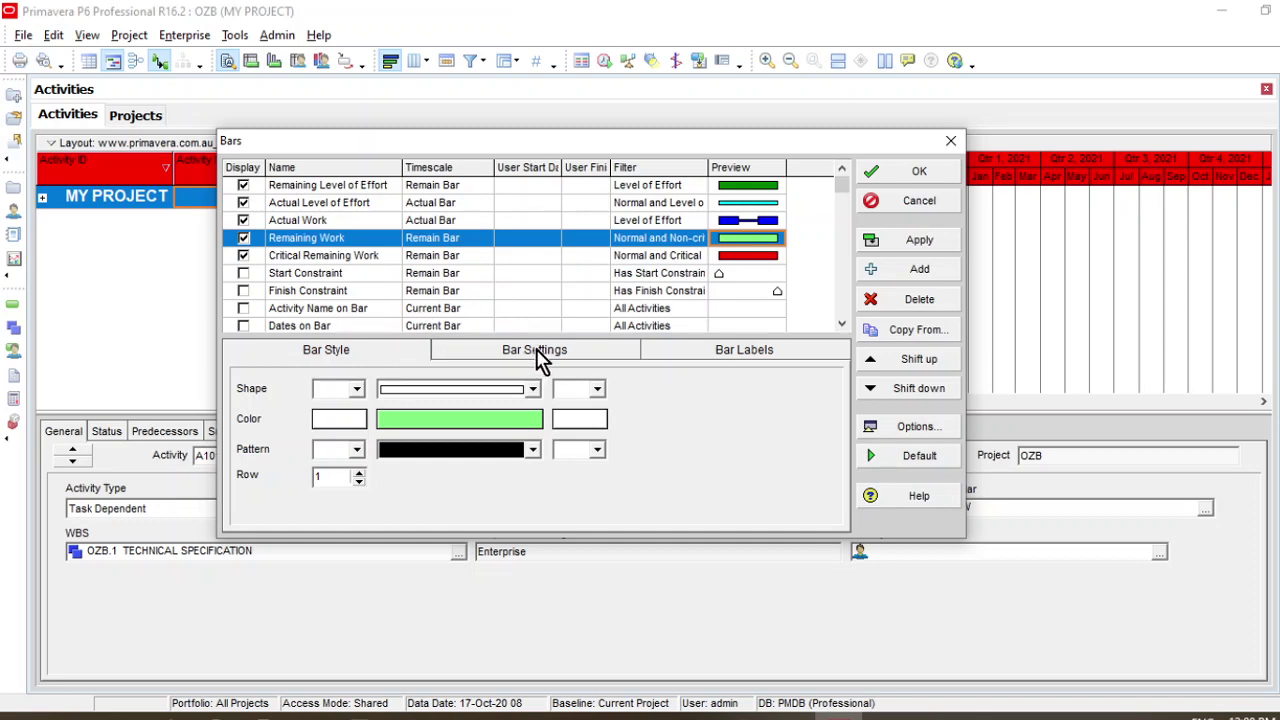
pyautogui.click(515, 392)
pyautogui.click(510, 432)
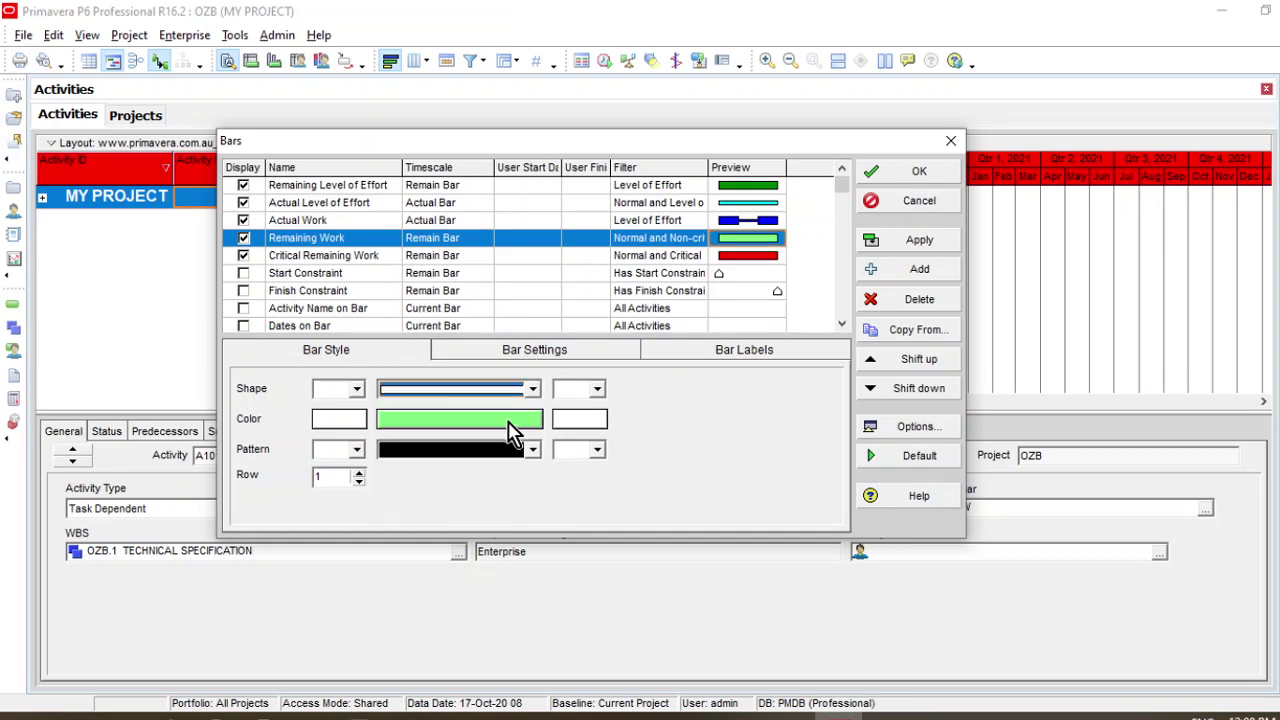
pyautogui.click(531, 355)
pyautogui.click(750, 358)
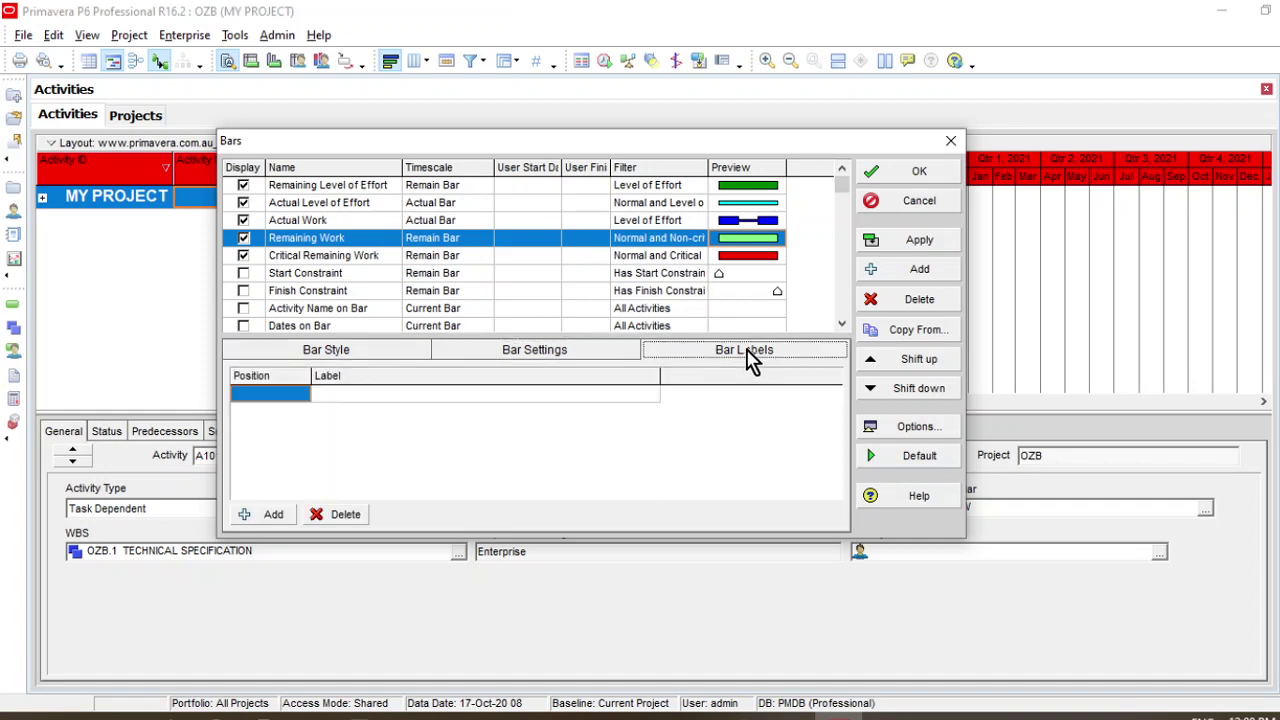
pyautogui.click(343, 354)
pyautogui.click(531, 355)
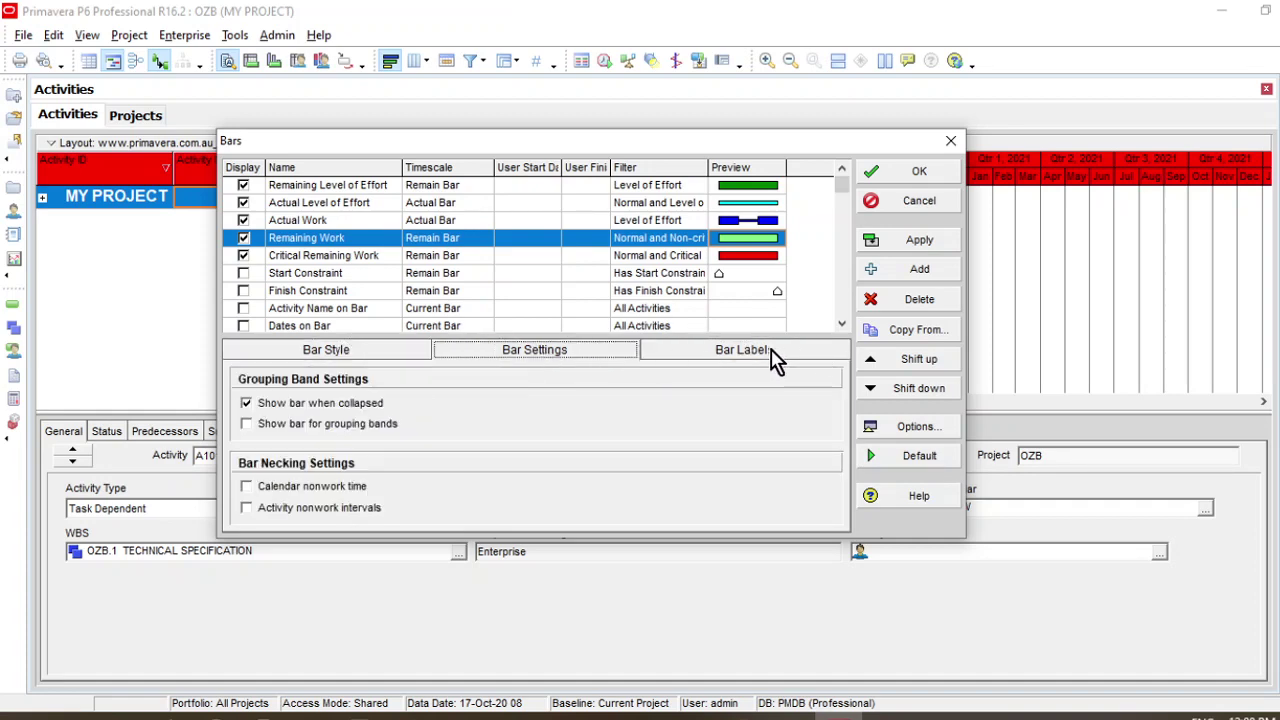
pyautogui.click(770, 356)
pyautogui.click(350, 358)
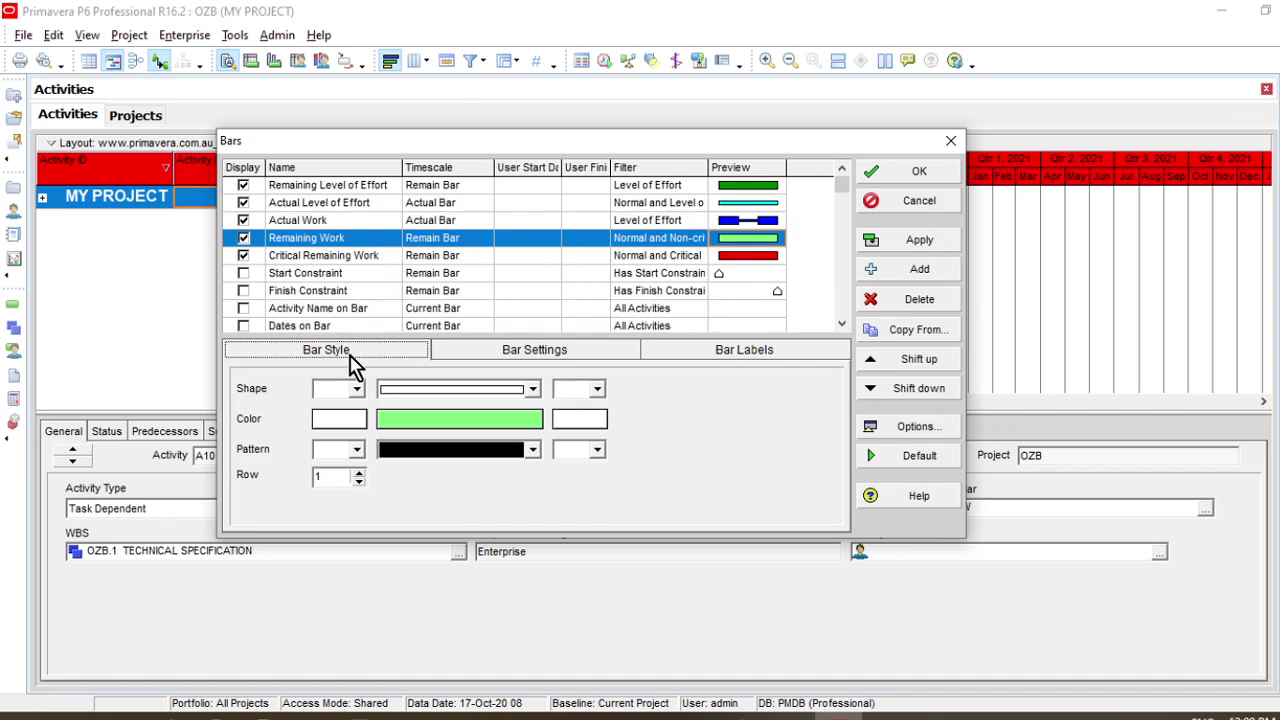
pyautogui.click(582, 358)
pyautogui.click(724, 354)
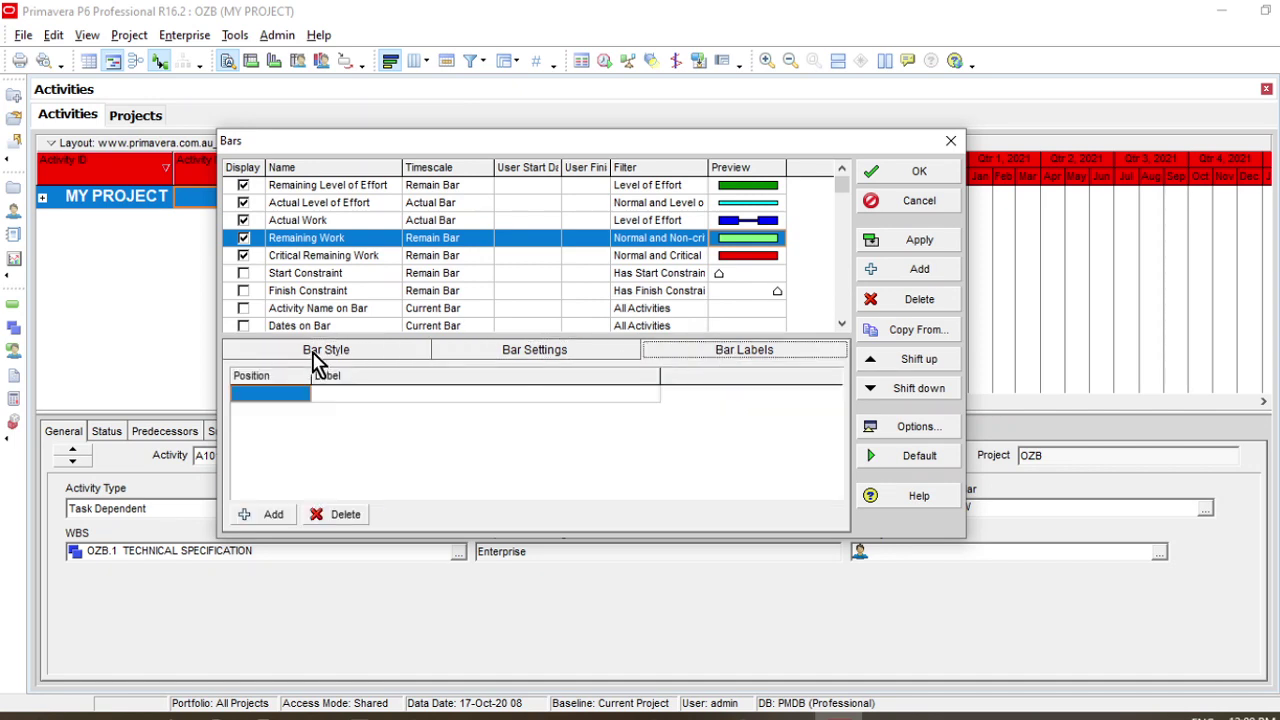
pyautogui.click(315, 362)
pyautogui.click(583, 360)
pyautogui.click(723, 354)
pyautogui.click(364, 360)
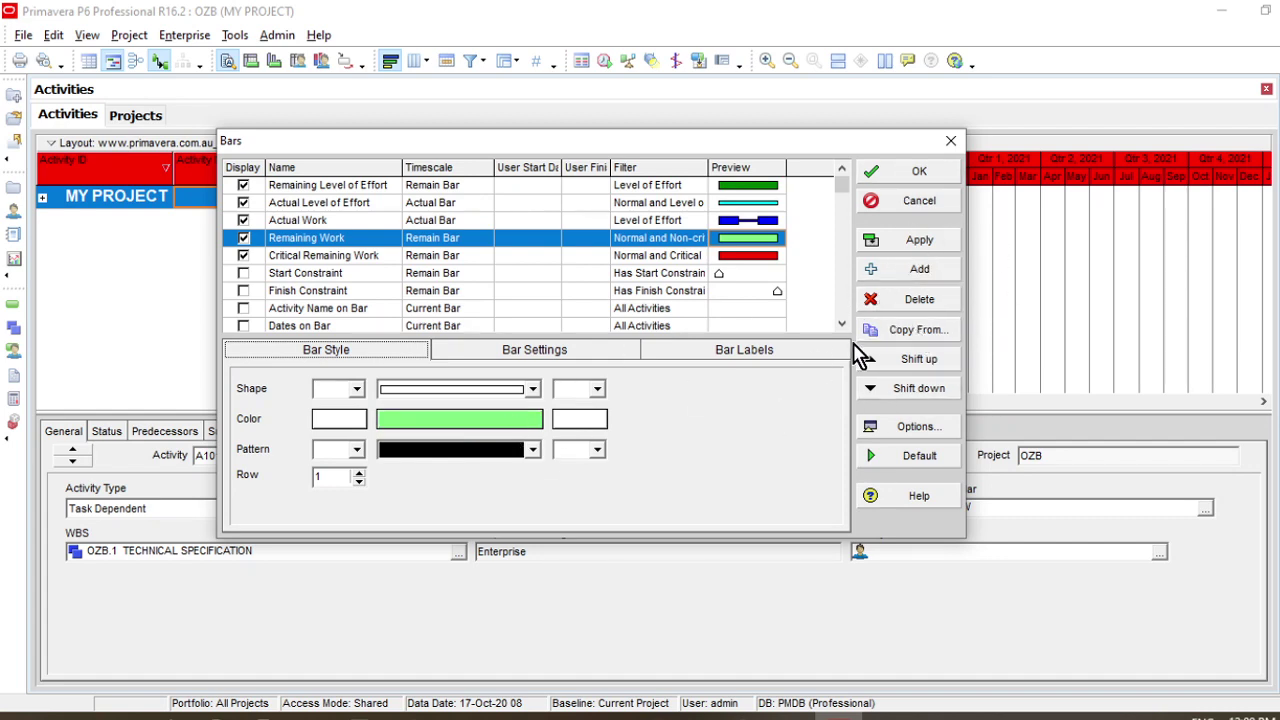
pyautogui.click(932, 177)
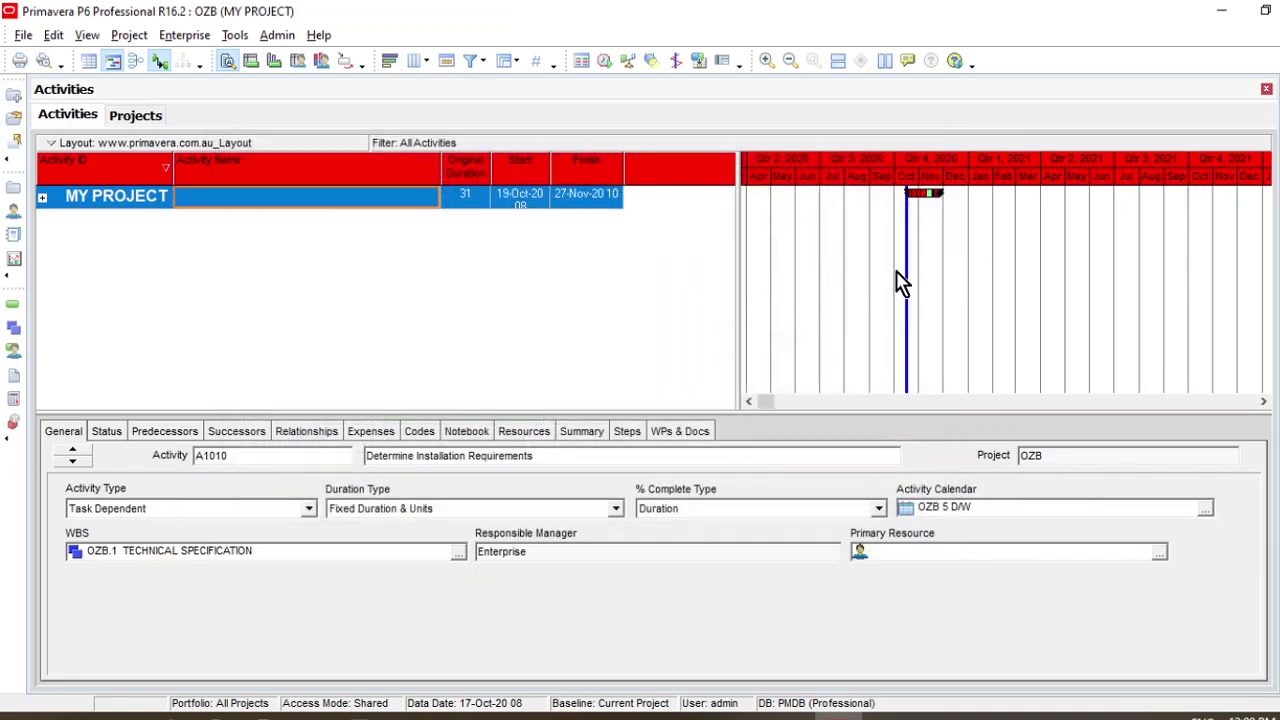
# - Look through the default and global activity filters, trying the Critical filter and clearing it again before confirming
pyautogui.click(484, 68)
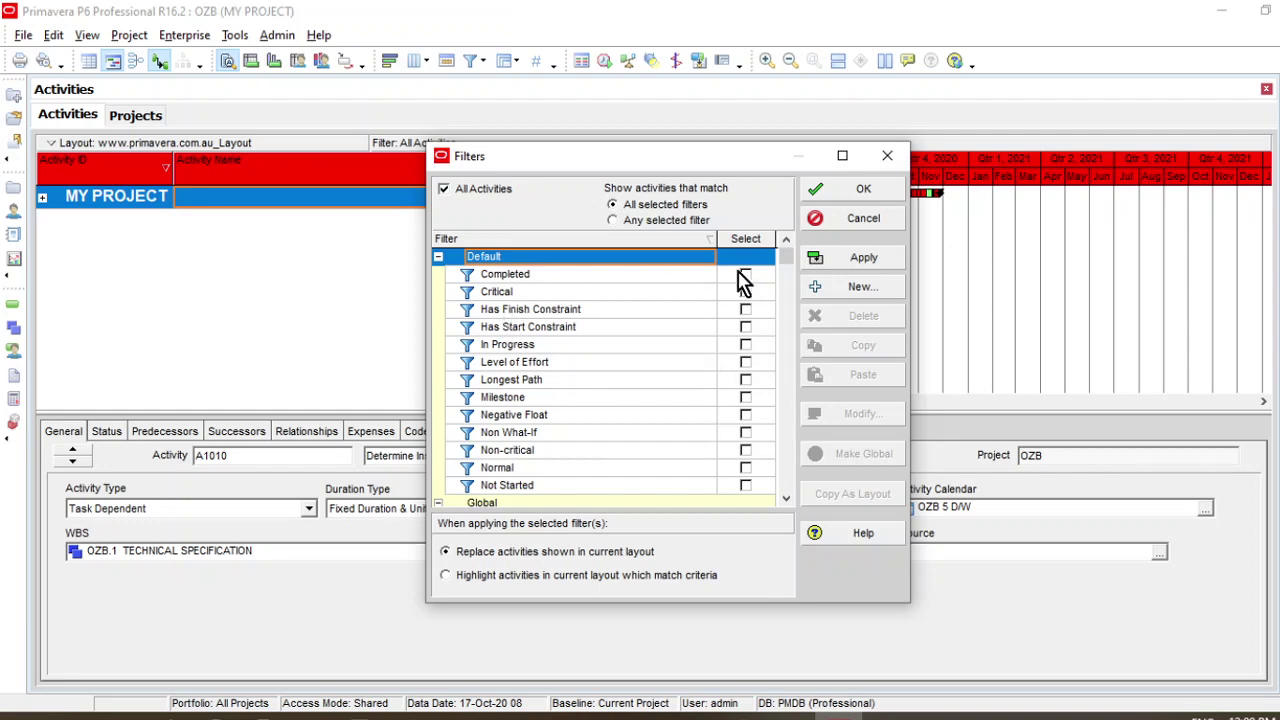
pyautogui.moveTo(660, 152); pyautogui.dragTo(640, 88)
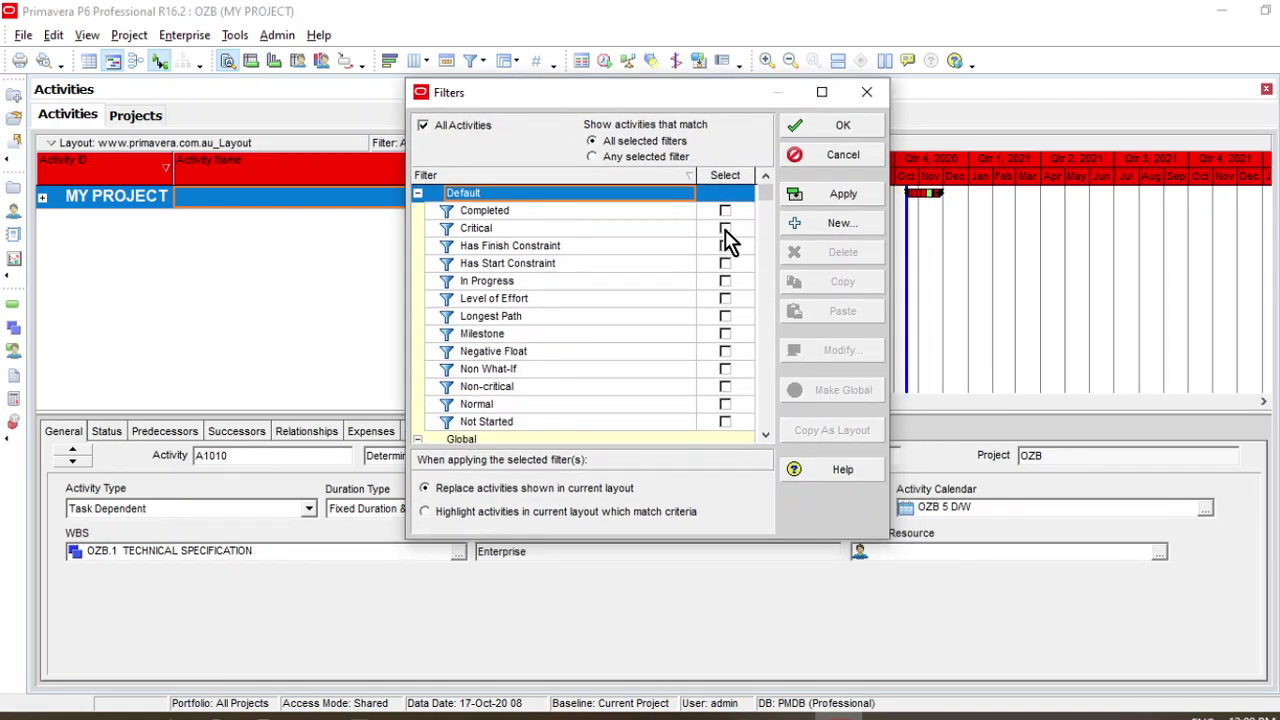
pyautogui.click(725, 229)
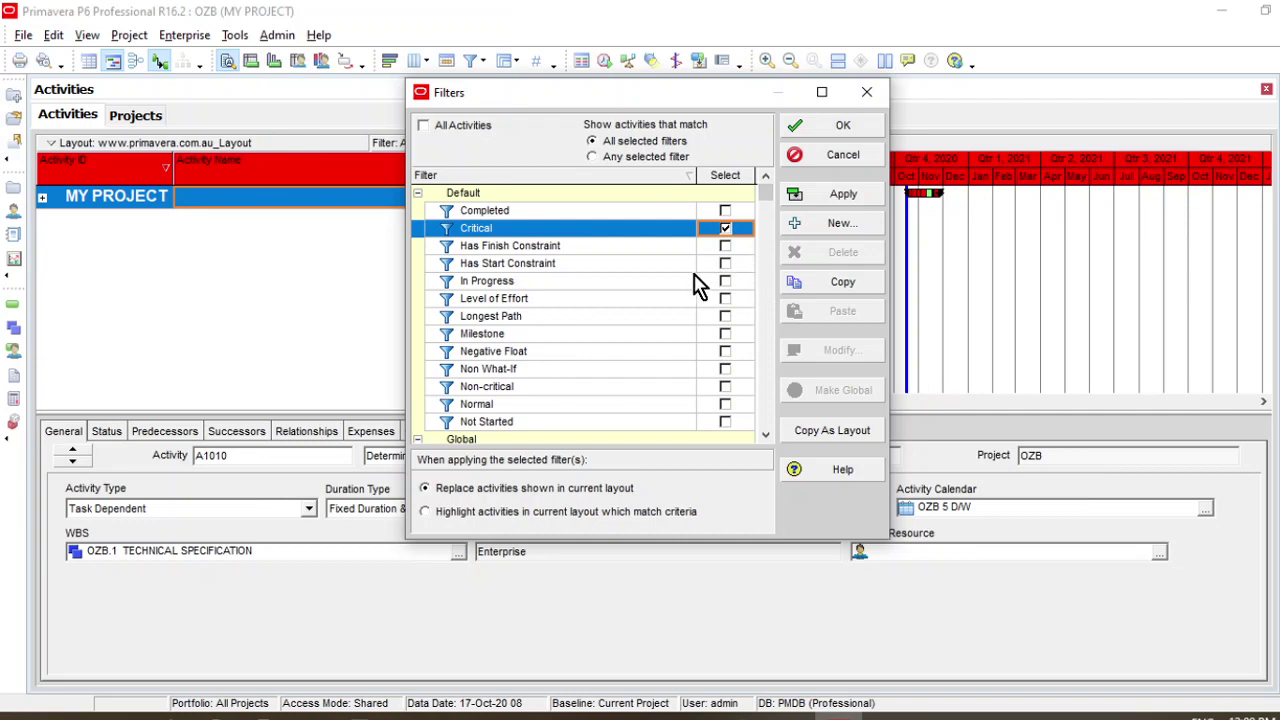
pyautogui.click(636, 268)
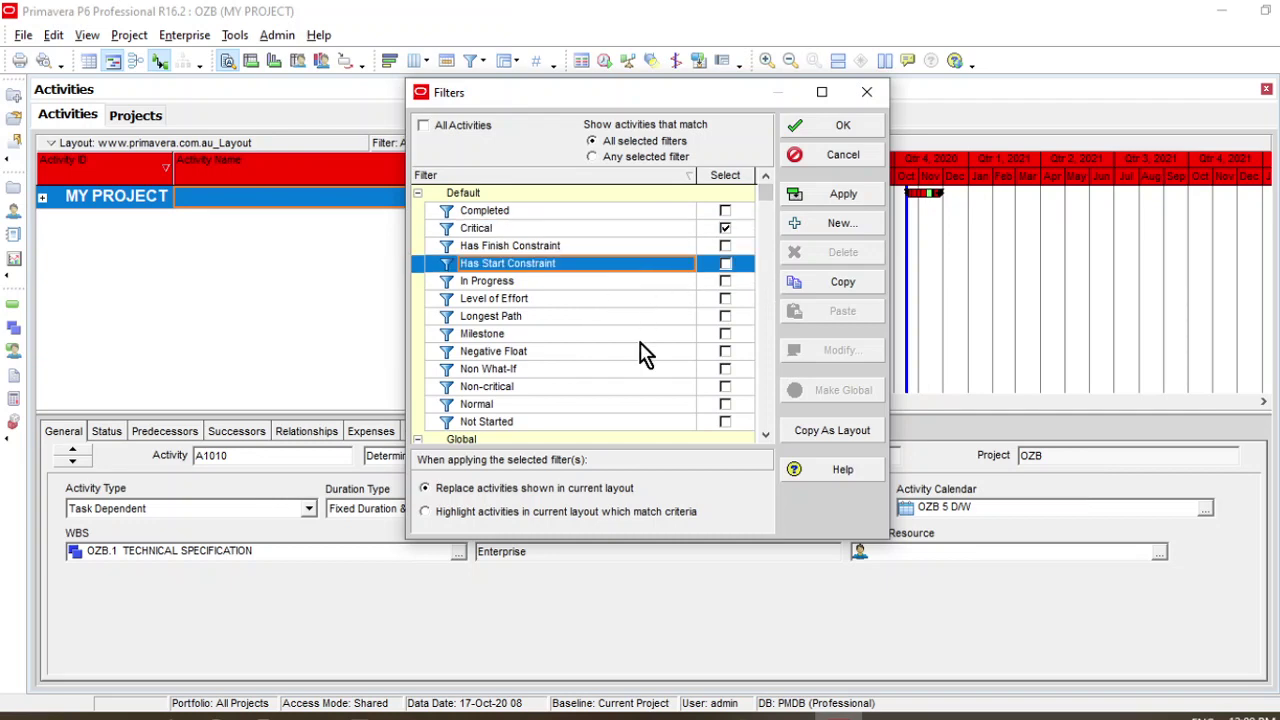
pyautogui.scroll(-1, 678, 344)
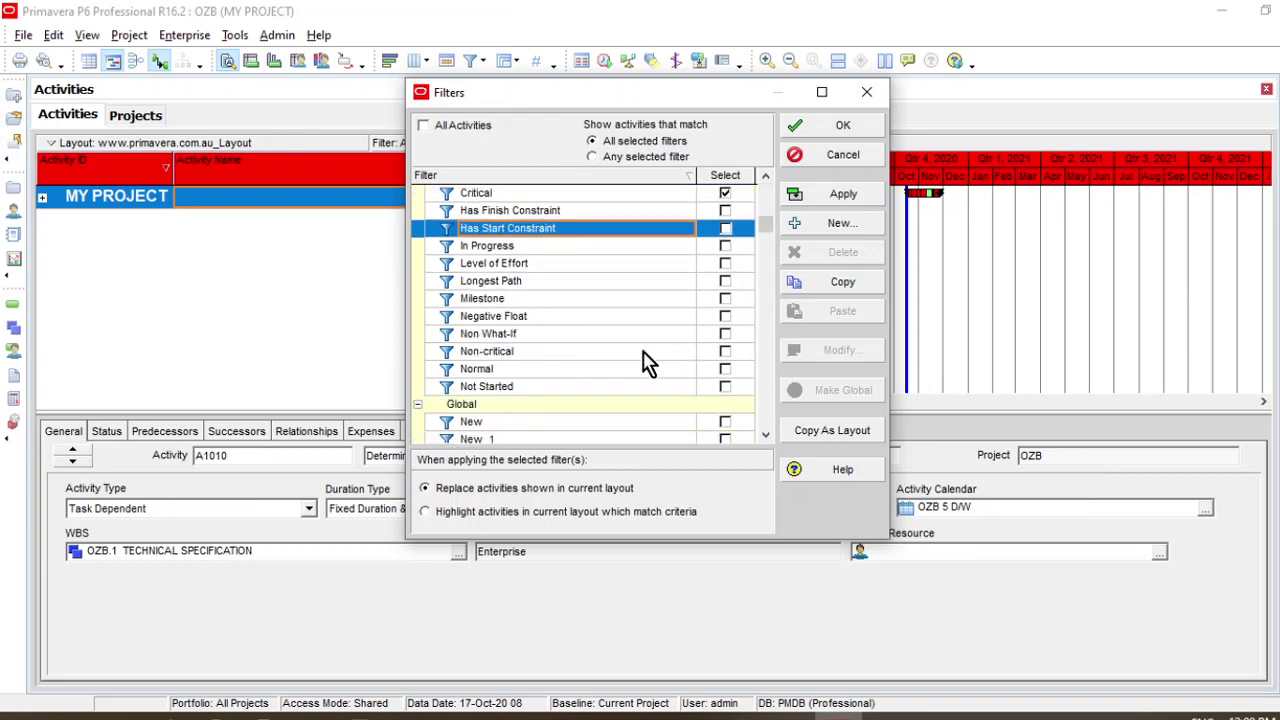
pyautogui.click(646, 355)
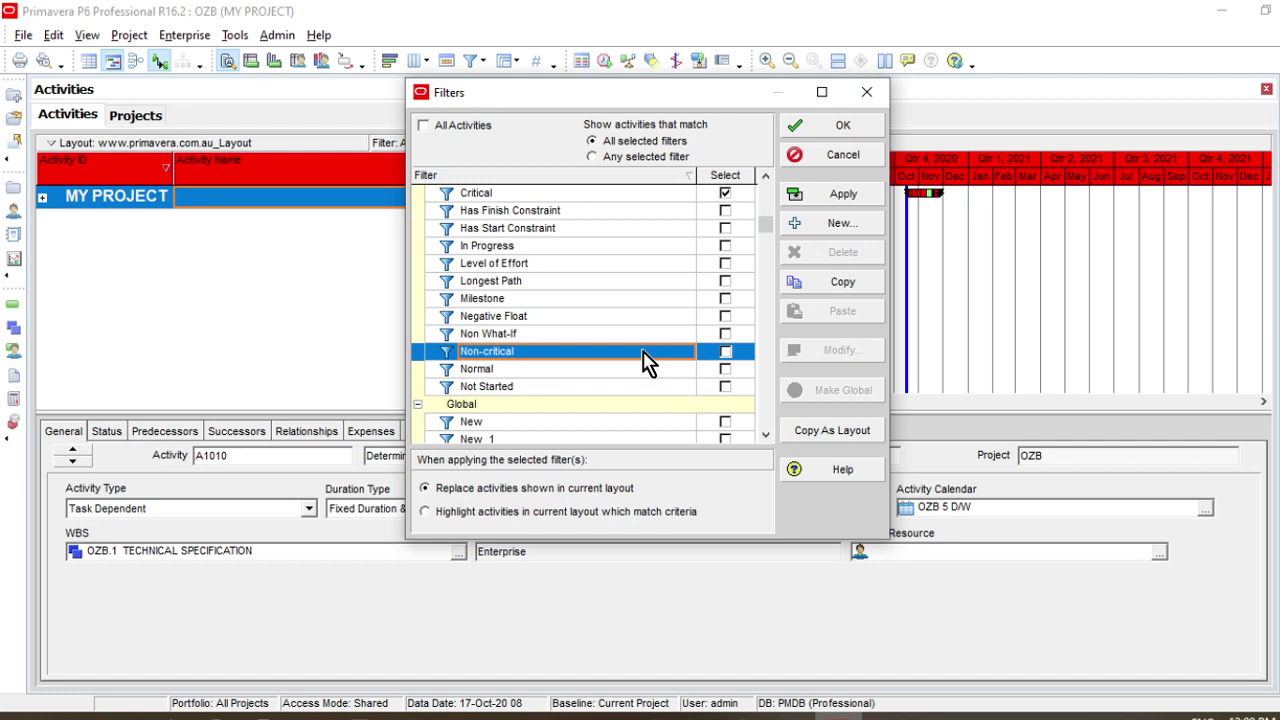
pyautogui.scroll(-2, 646, 362)
pyautogui.scroll(3, 646, 362)
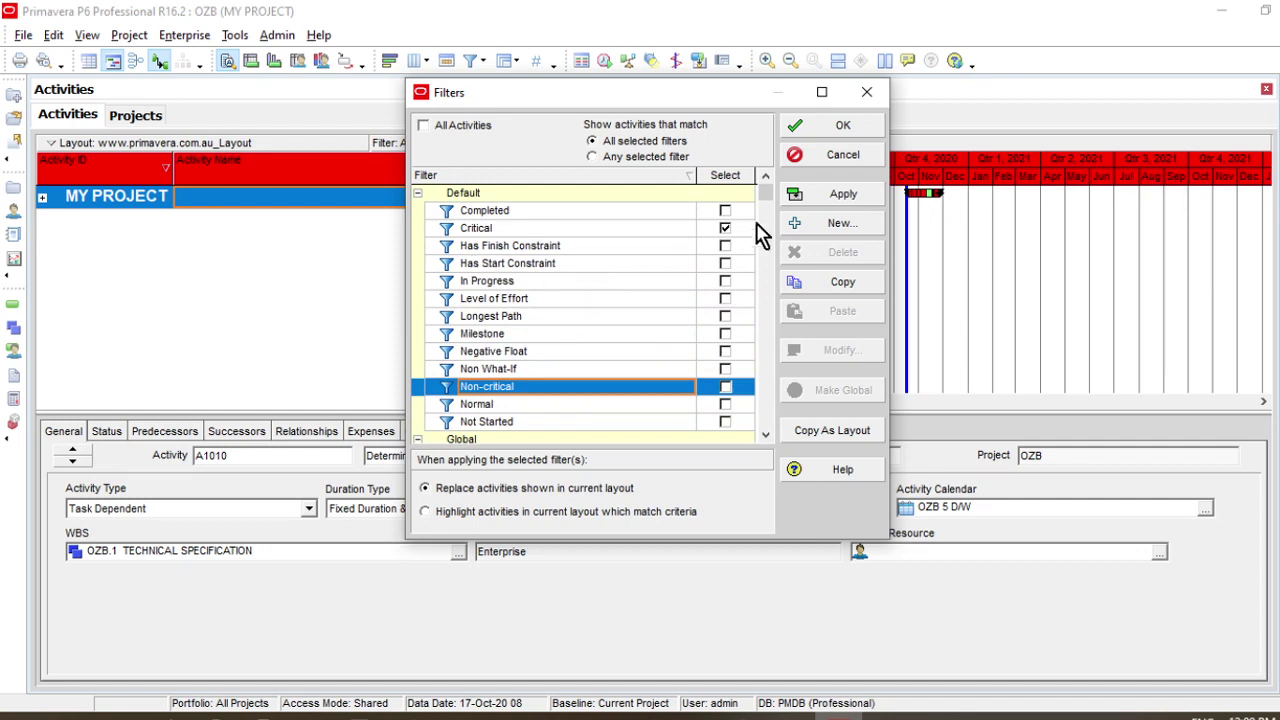
pyautogui.click(724, 229)
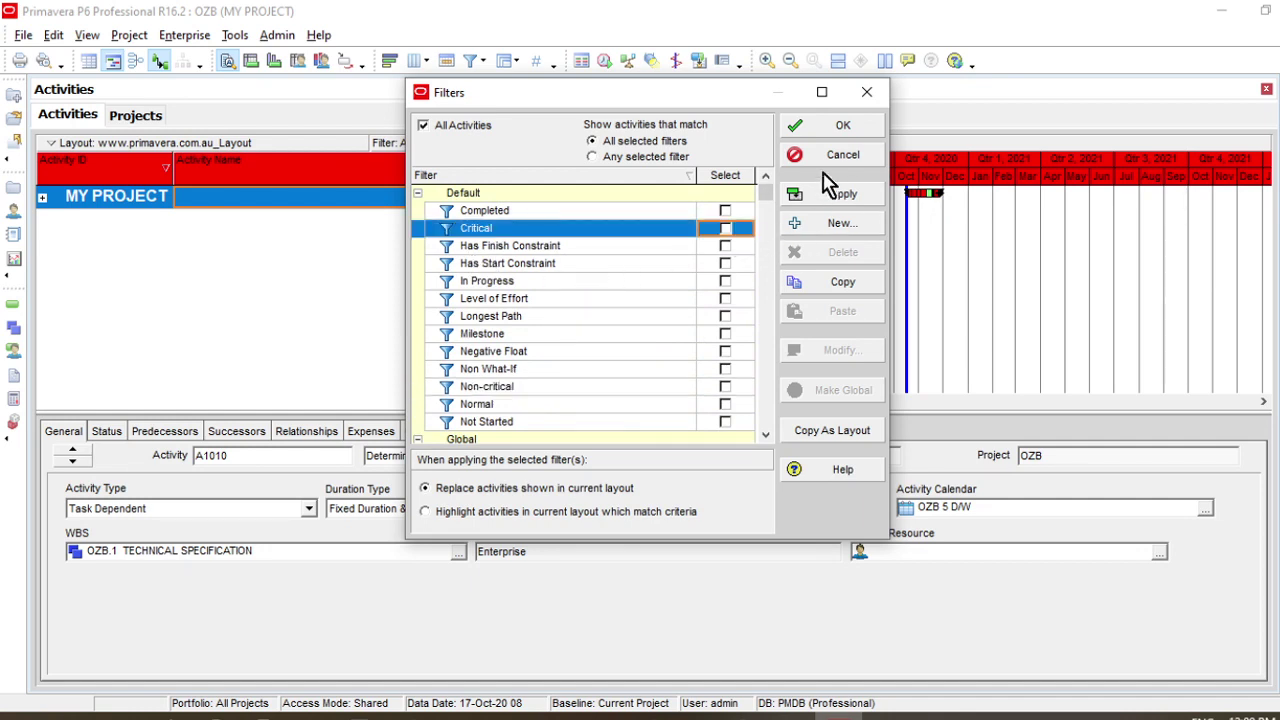
pyautogui.click(838, 128)
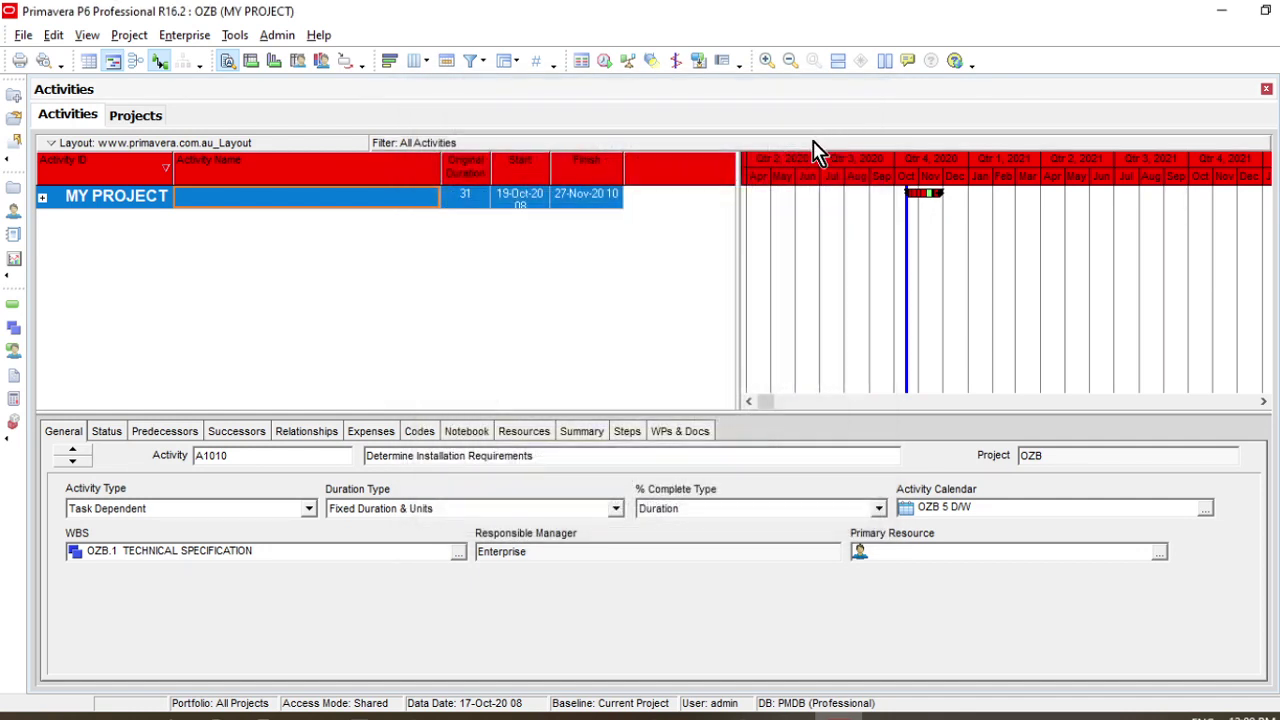
# - Examine the Schedule dialog's current data date, scheduling options and log settings, and close it without scheduling the project
pyautogui.click(605, 63)
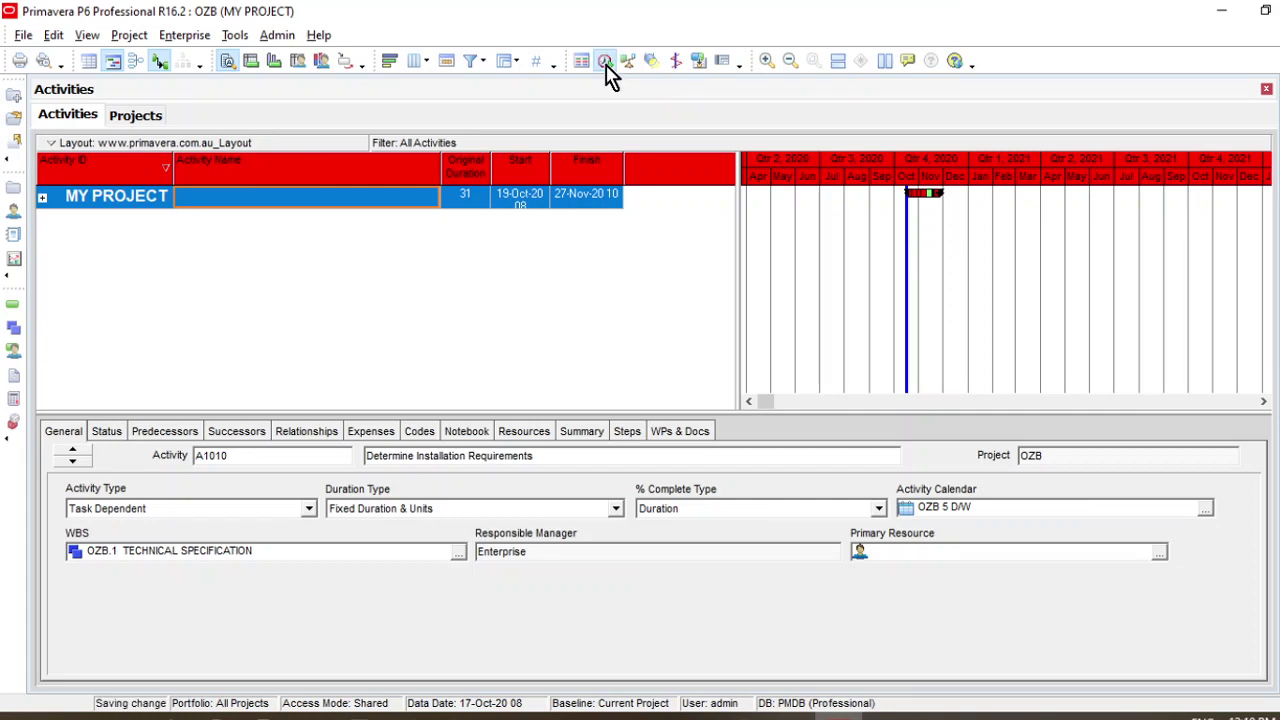
pyautogui.click(912, 221)
pyautogui.click(604, 62)
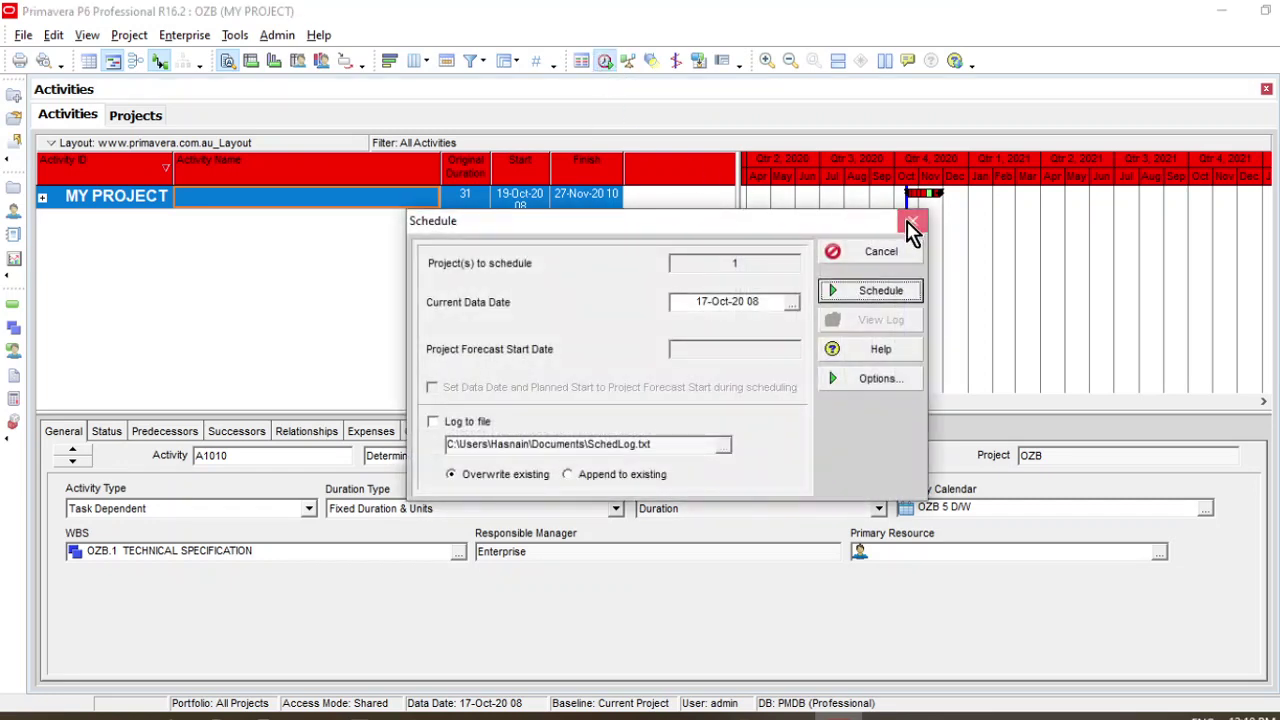
pyautogui.click(910, 220)
pyautogui.press('F9')
pyautogui.moveTo(611, 222); pyautogui.dragTo(611, 176)
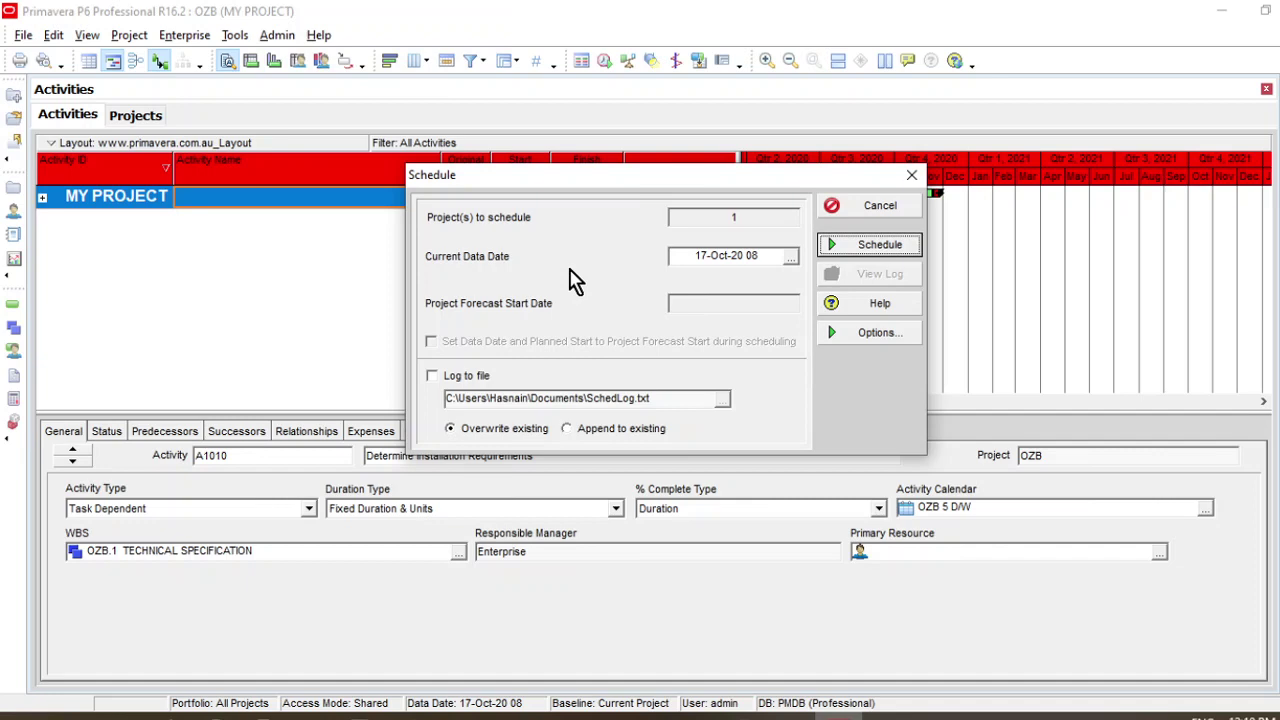
pyautogui.click(790, 257)
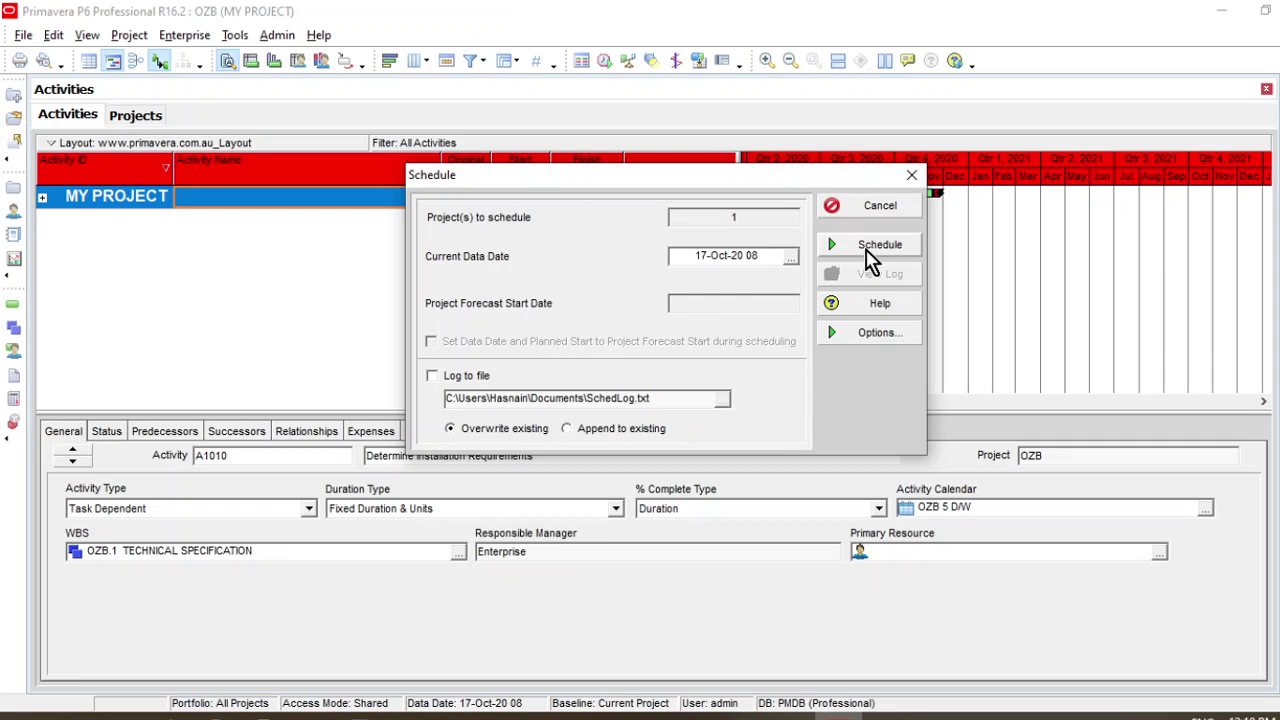
pyautogui.click(911, 175)
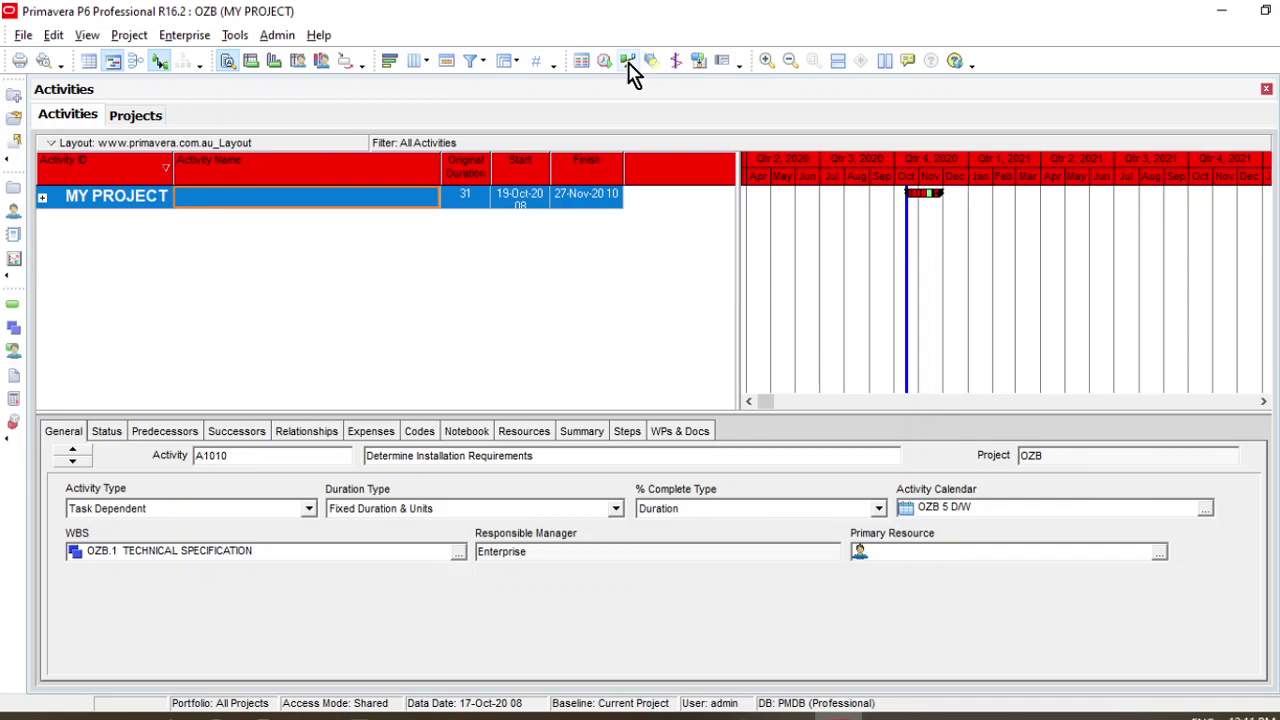
# - Review the Level Resources settings and leveling priorities without leveling the project
pyautogui.click(628, 62)
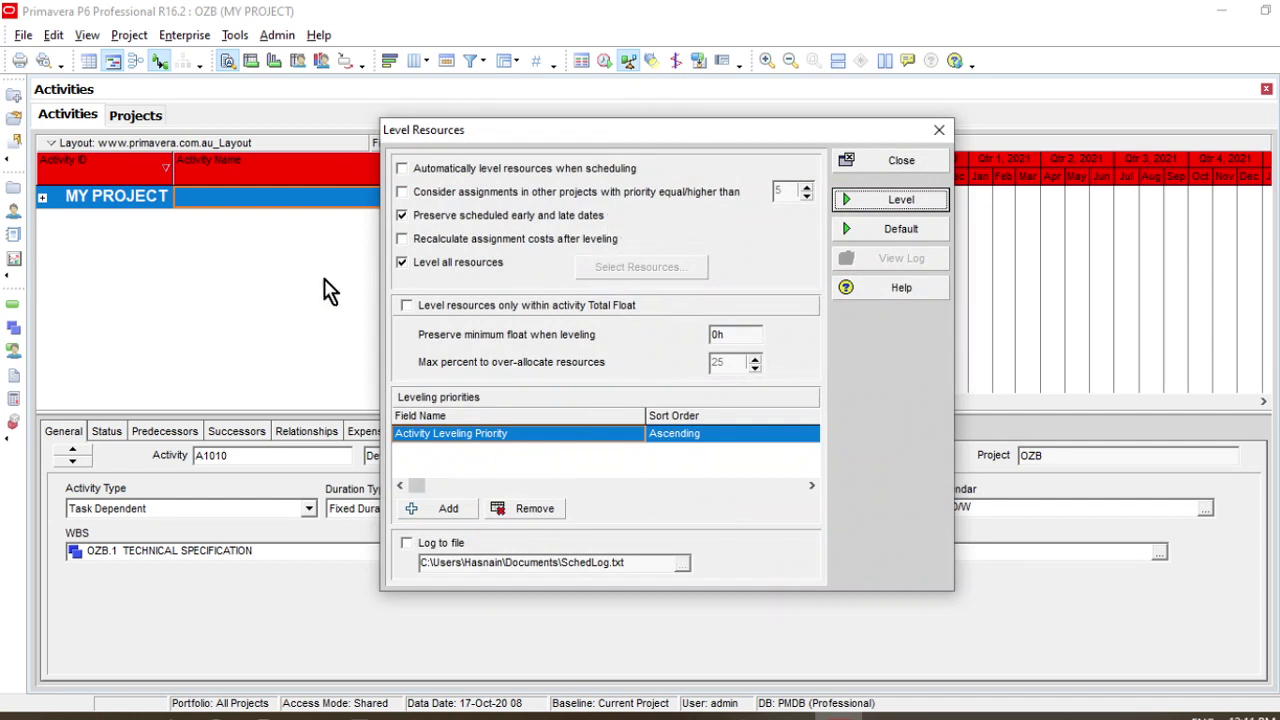
pyautogui.click(939, 130)
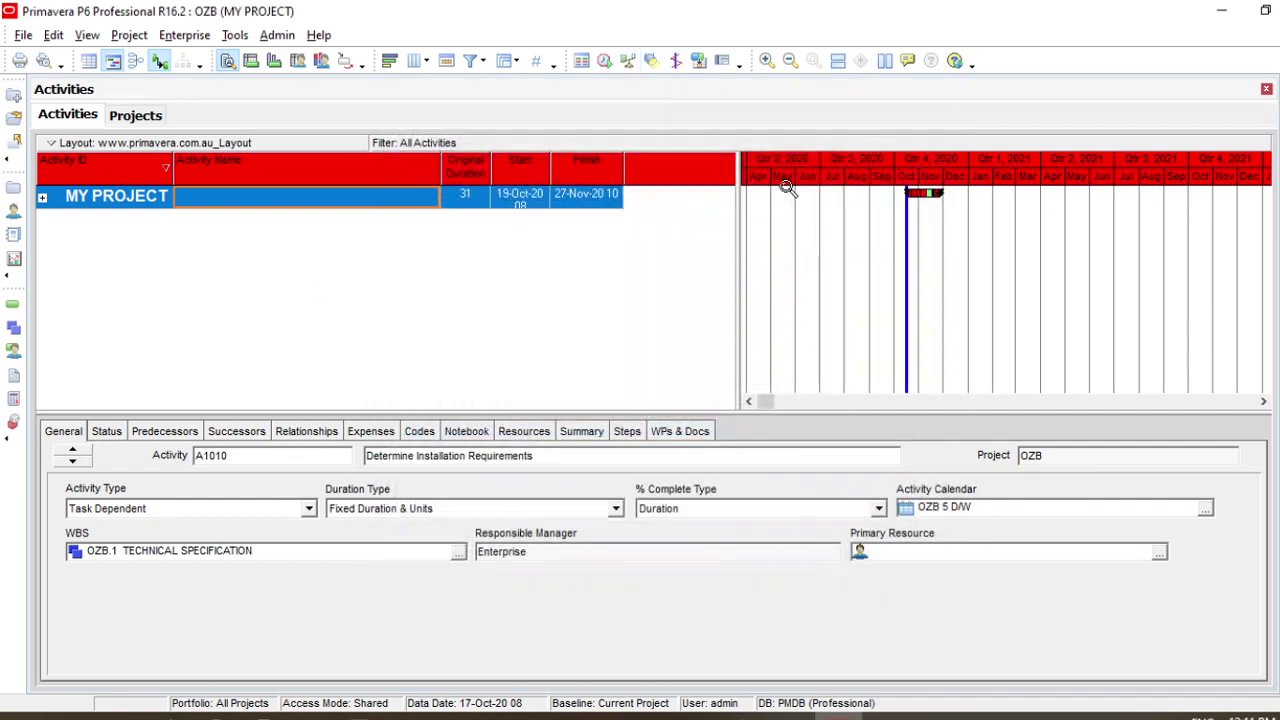
pyautogui.click(629, 61)
# - Make the activity details area slightly taller, and switch the Gantt chart's relationship lines off and on again
pyautogui.moveTo(698, 410); pyautogui.dragTo(698, 380)
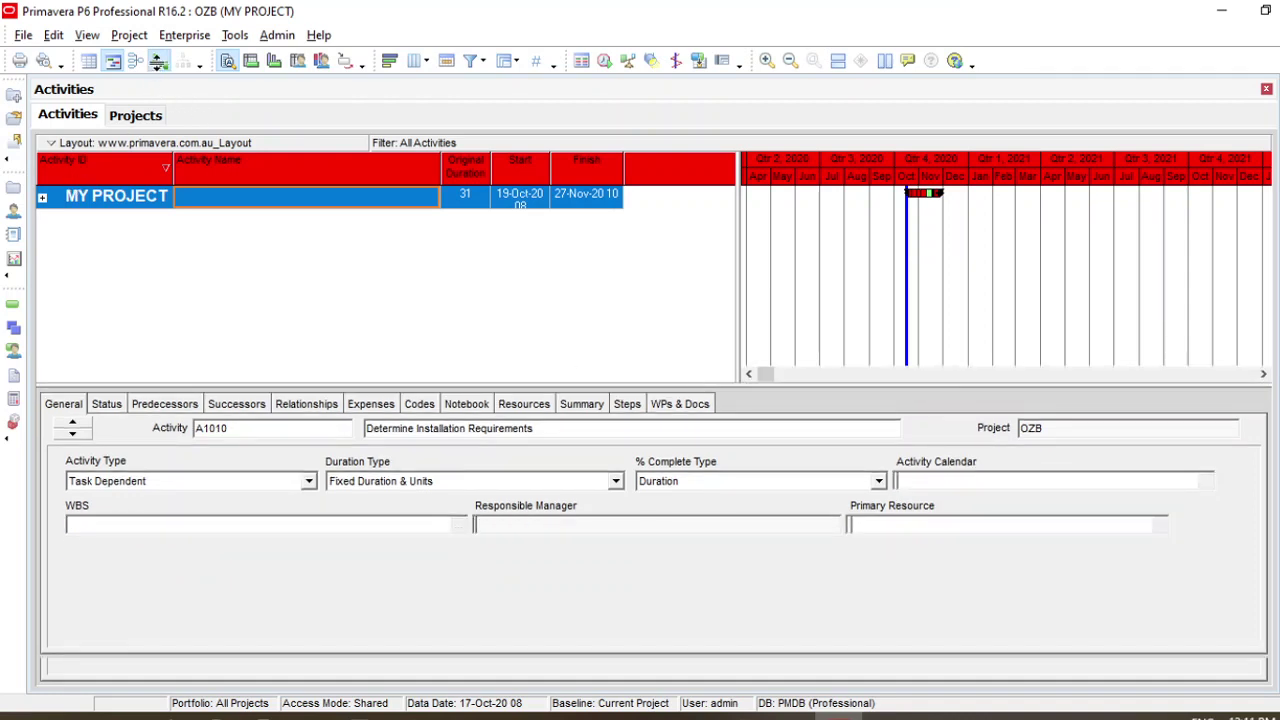
pyautogui.click(160, 67)
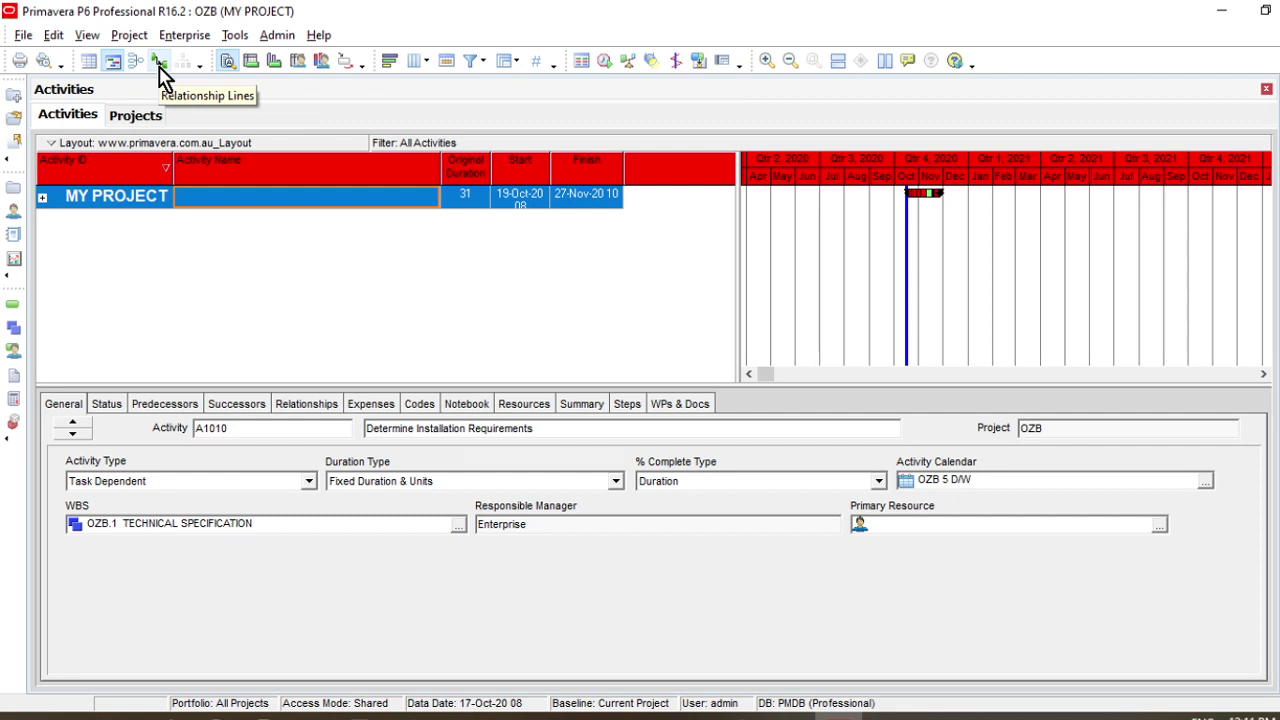
pyautogui.click(160, 66)
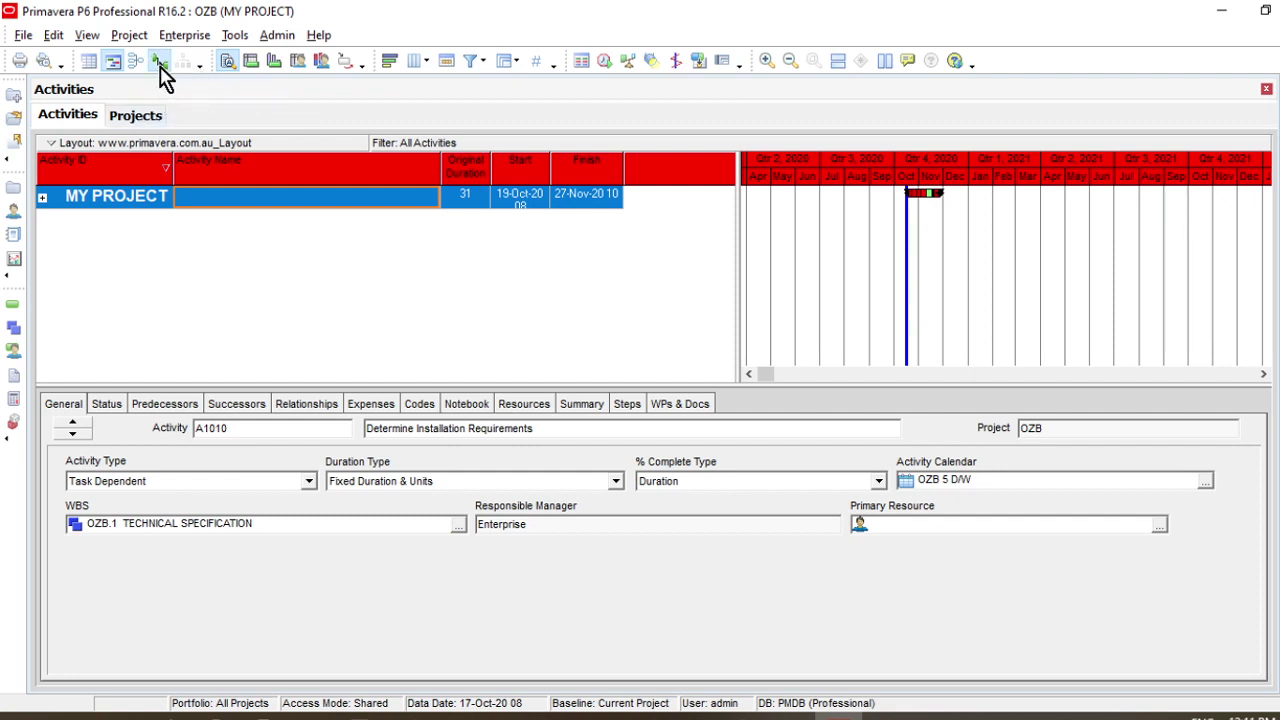
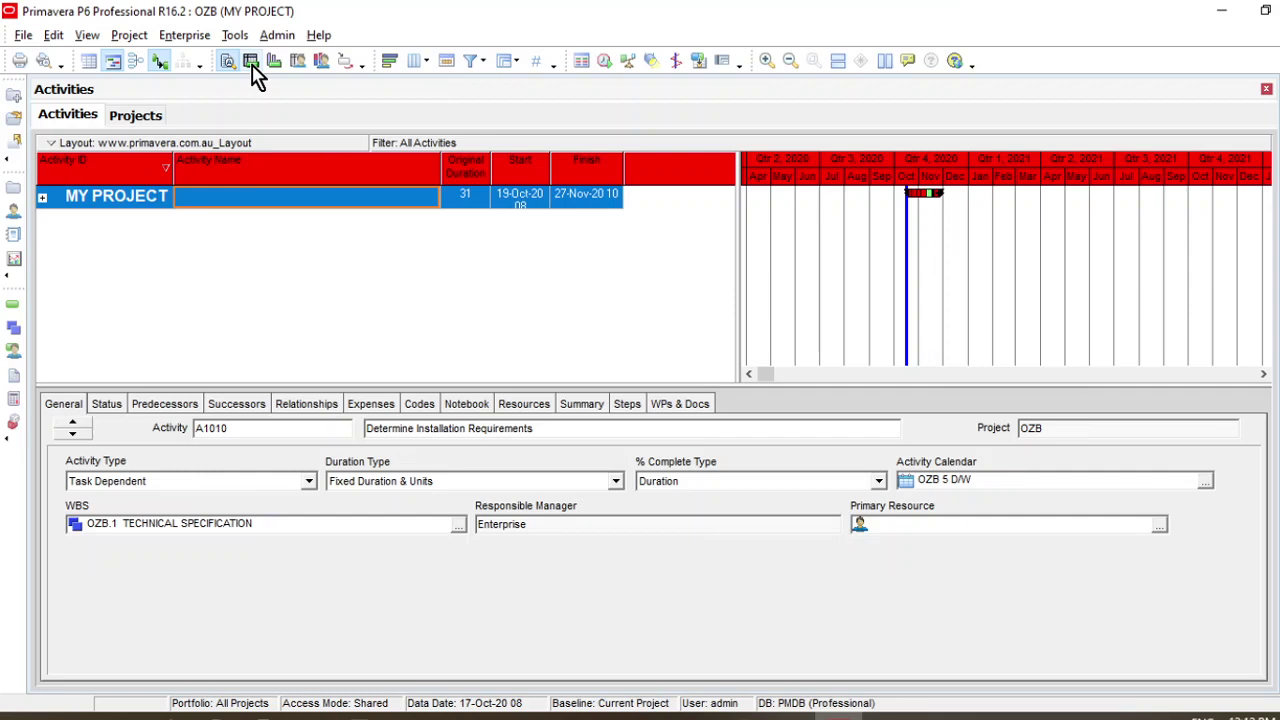
# - Show the Activity Usage Spreadsheet with MY PROJECT collapsed, and widen the timescale side and its month columns
pyautogui.click(251, 60)
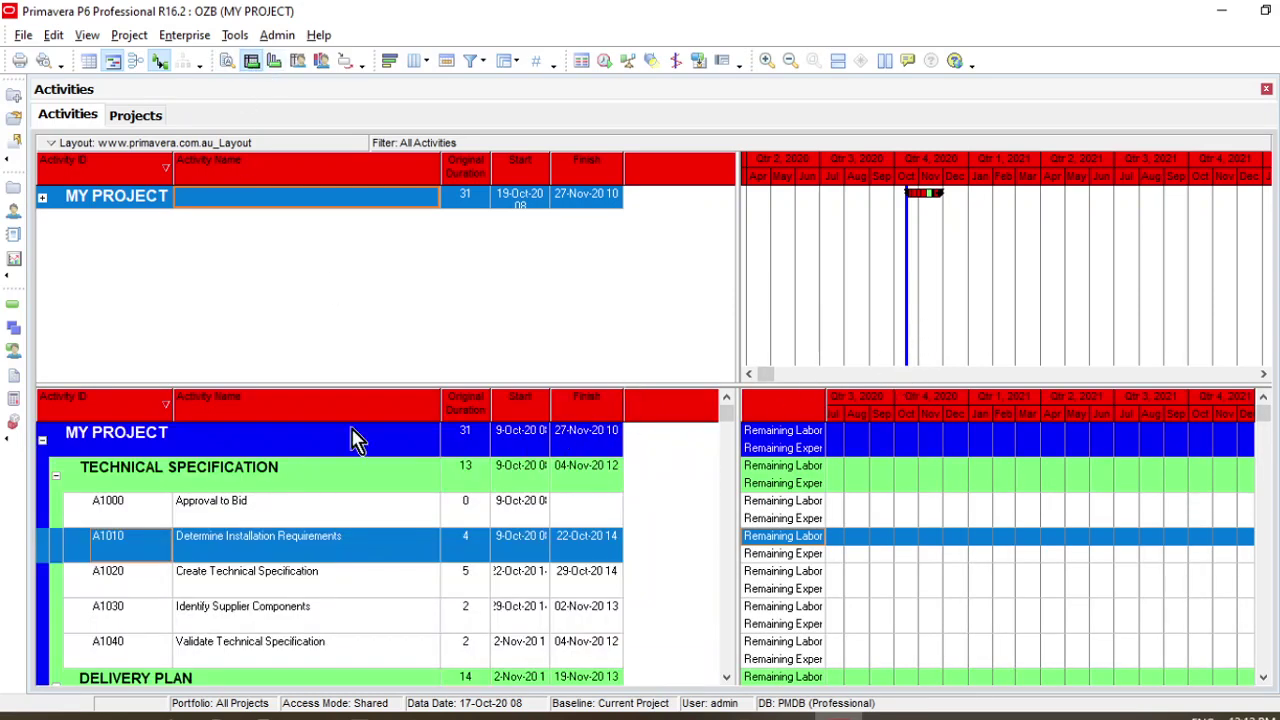
pyautogui.click(42, 440)
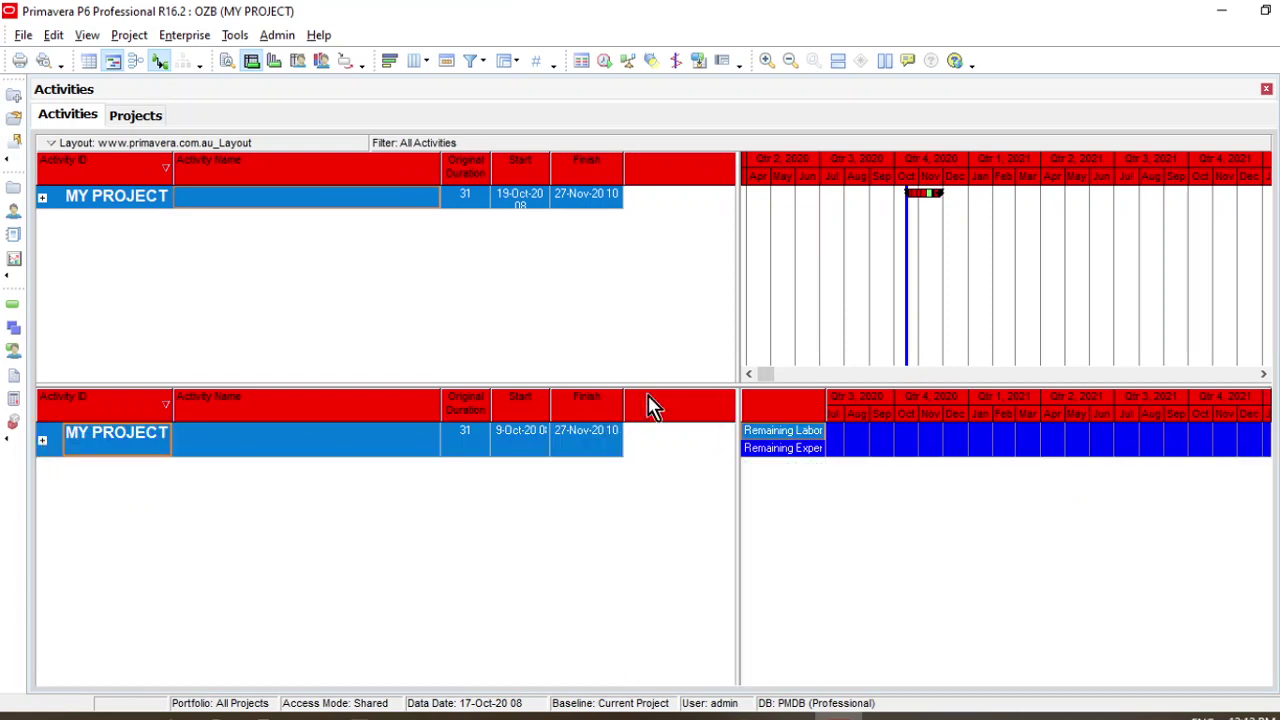
pyautogui.moveTo(660, 381); pyautogui.dragTo(614, 373)
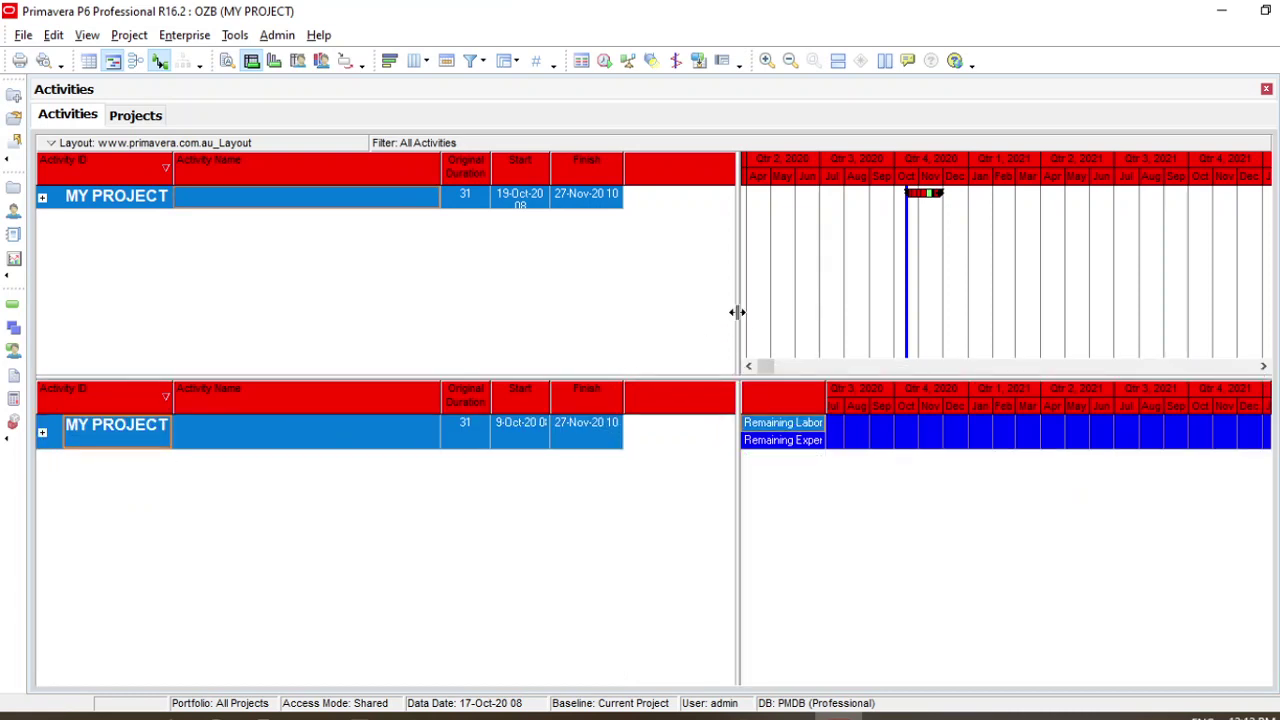
pyautogui.moveTo(737, 312); pyautogui.dragTo(660, 313)
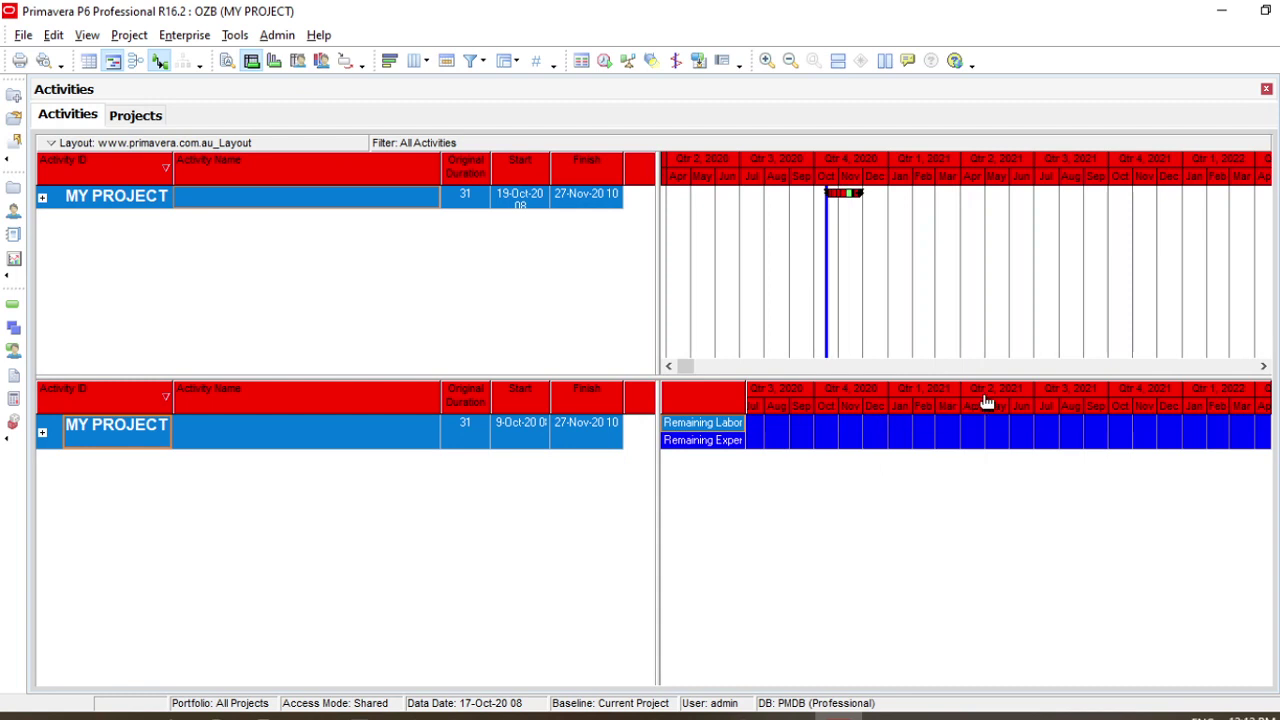
pyautogui.moveTo(1014, 412); pyautogui.dragTo(1050, 391)
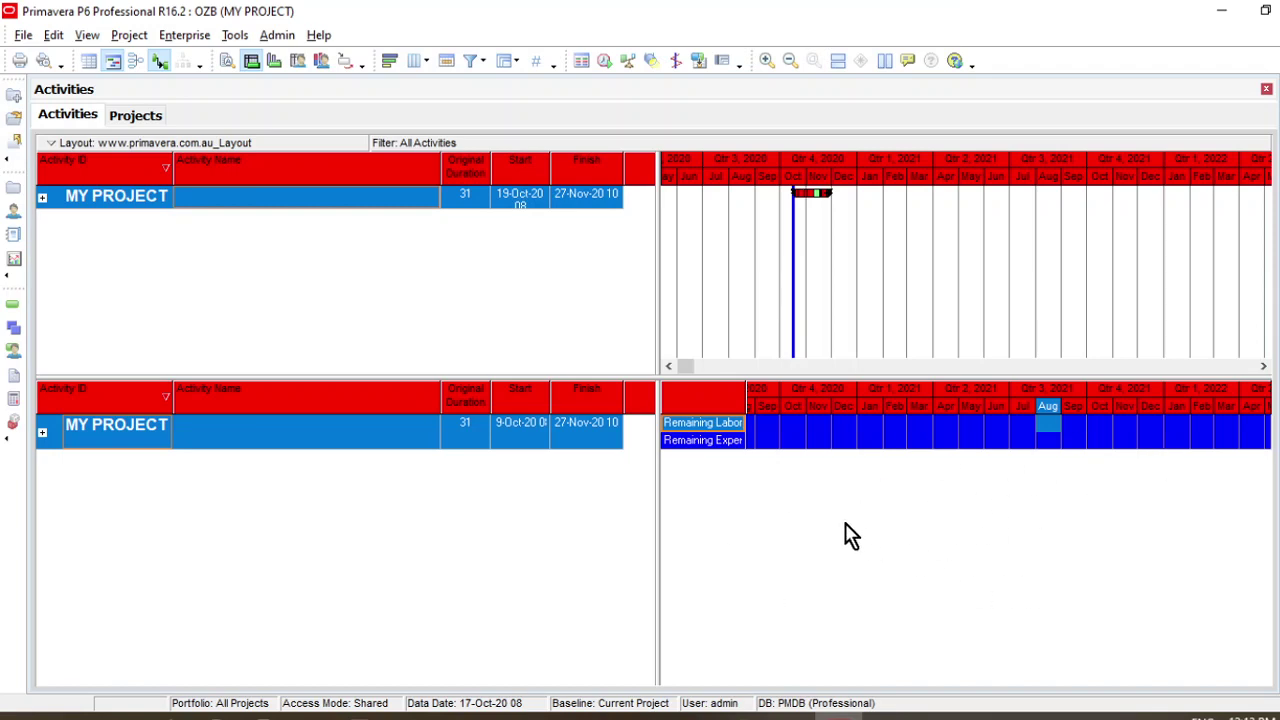
# - View the Activity Usage Profile and Resource Usage Spreadsheet, ending on the Resource Usage Profile, and widen the Start column of the activity table
pyautogui.click(276, 66)
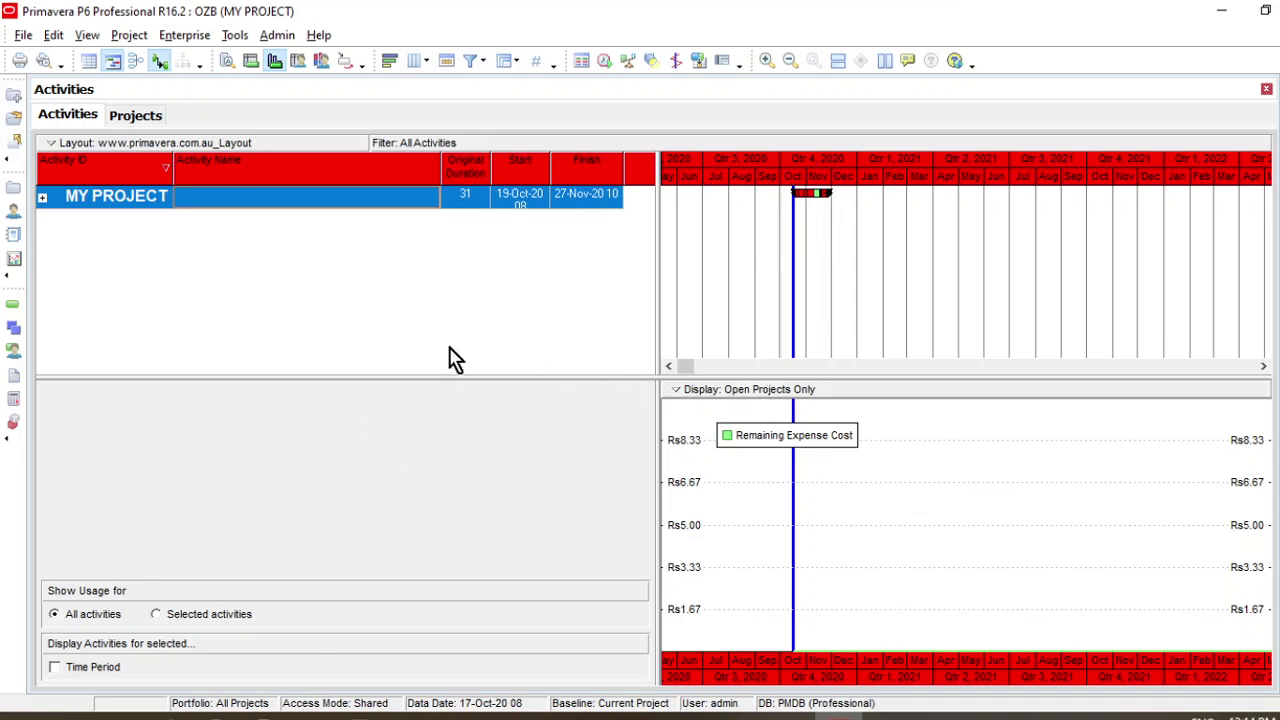
pyautogui.click(299, 62)
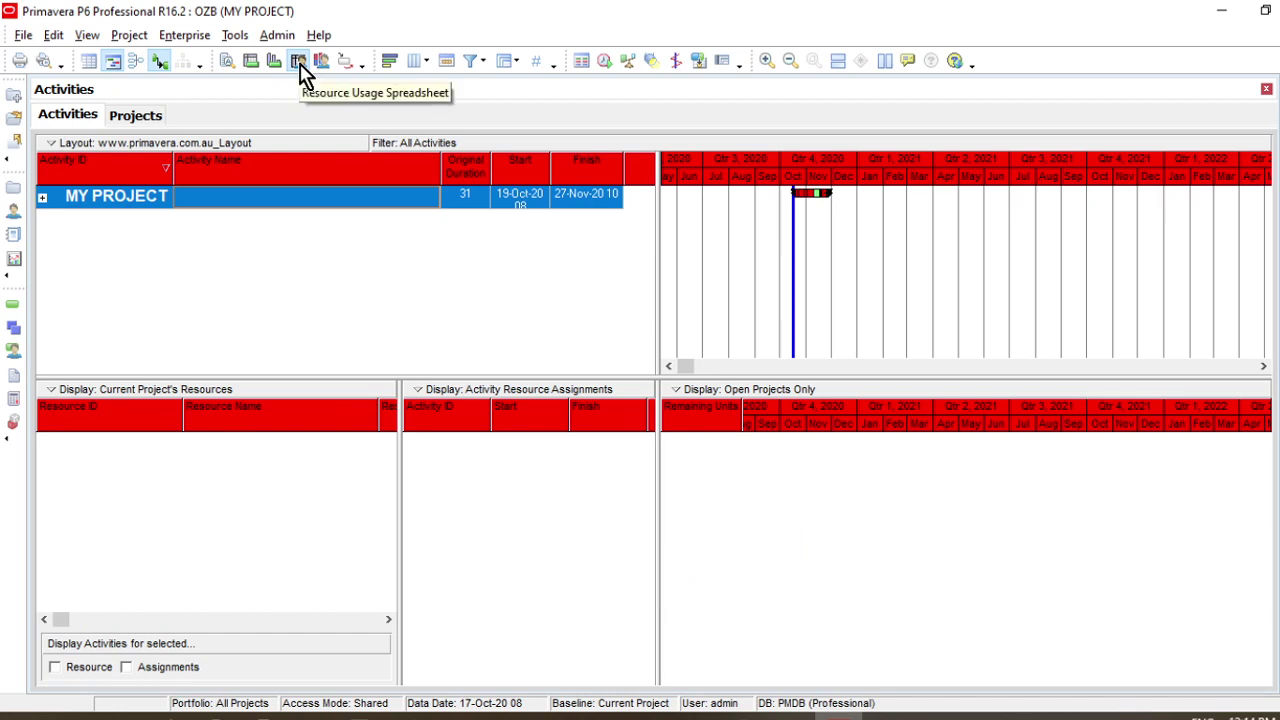
pyautogui.click(326, 66)
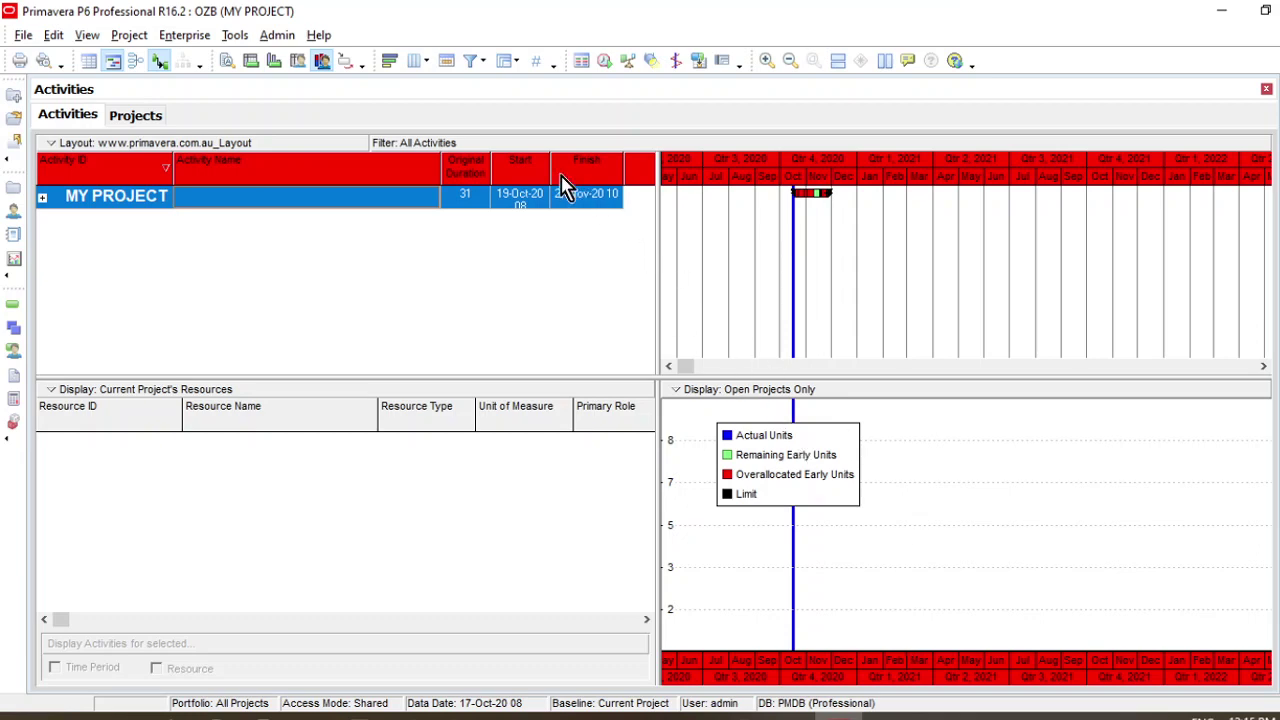
pyautogui.moveTo(553, 172); pyautogui.dragTo(566, 172)
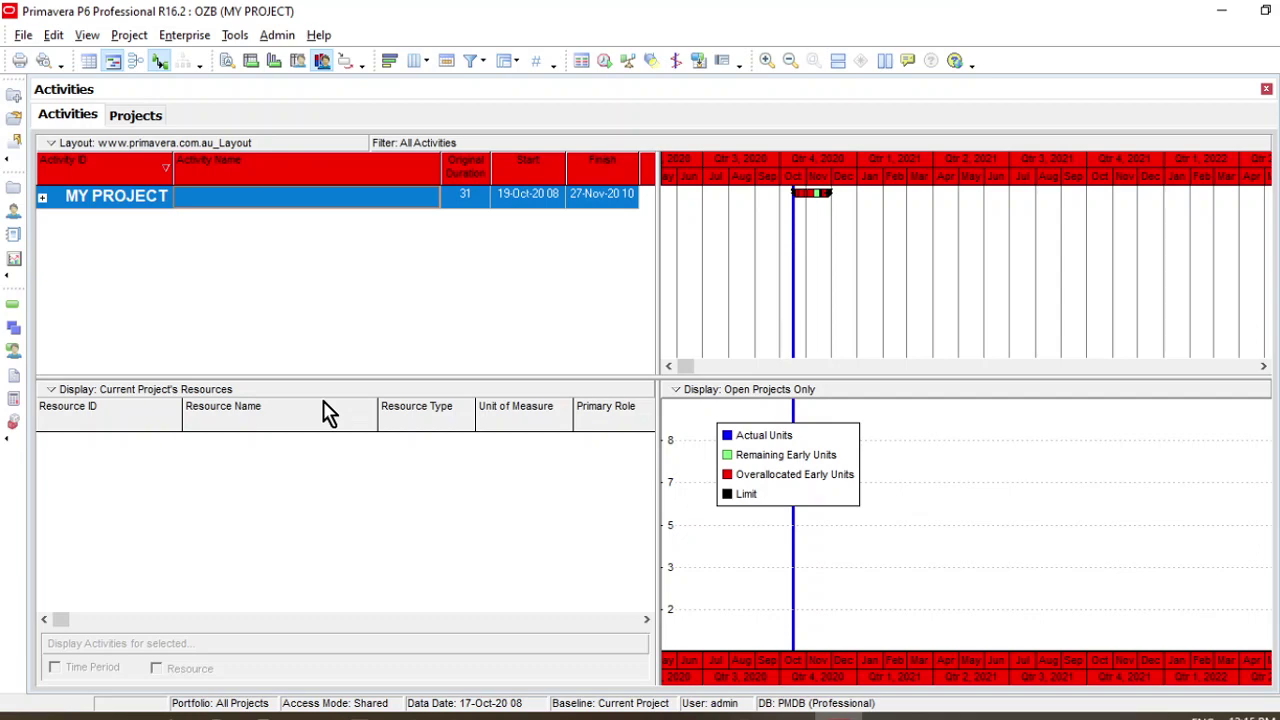
pyautogui.click(190, 40)
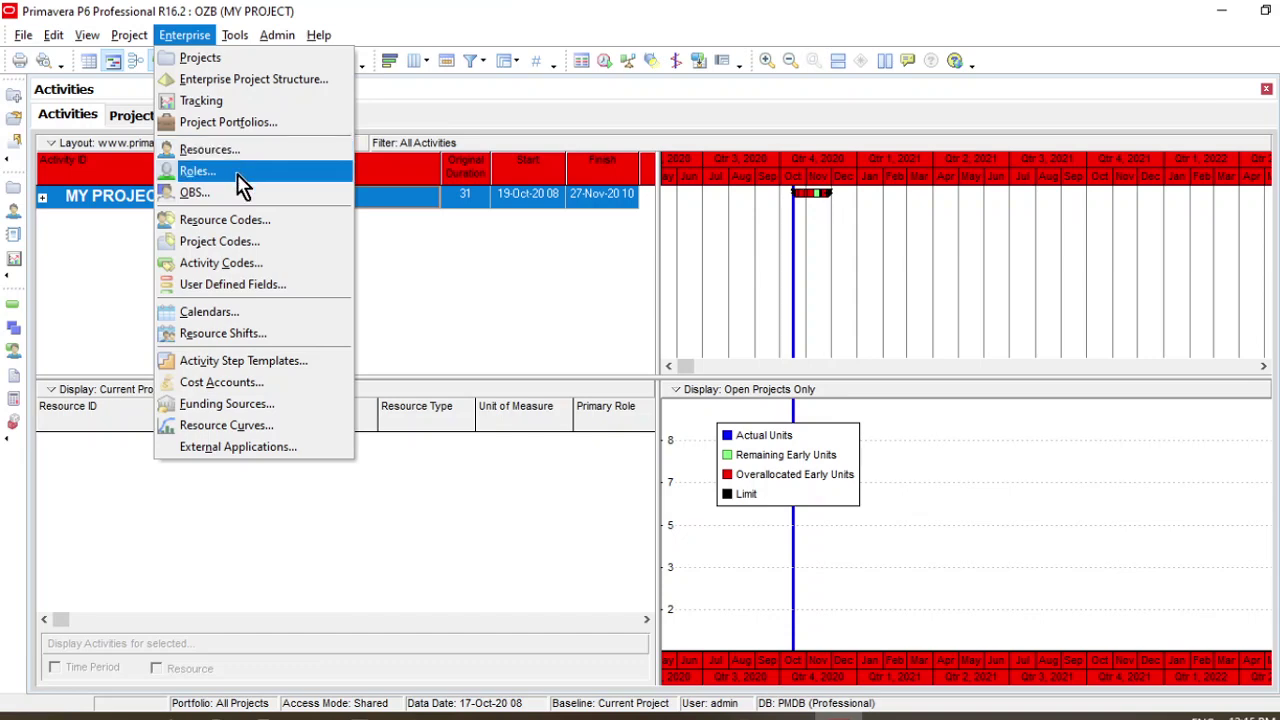
pyautogui.click(205, 35)
pyautogui.click(235, 35)
pyautogui.moveTo(170, 35)
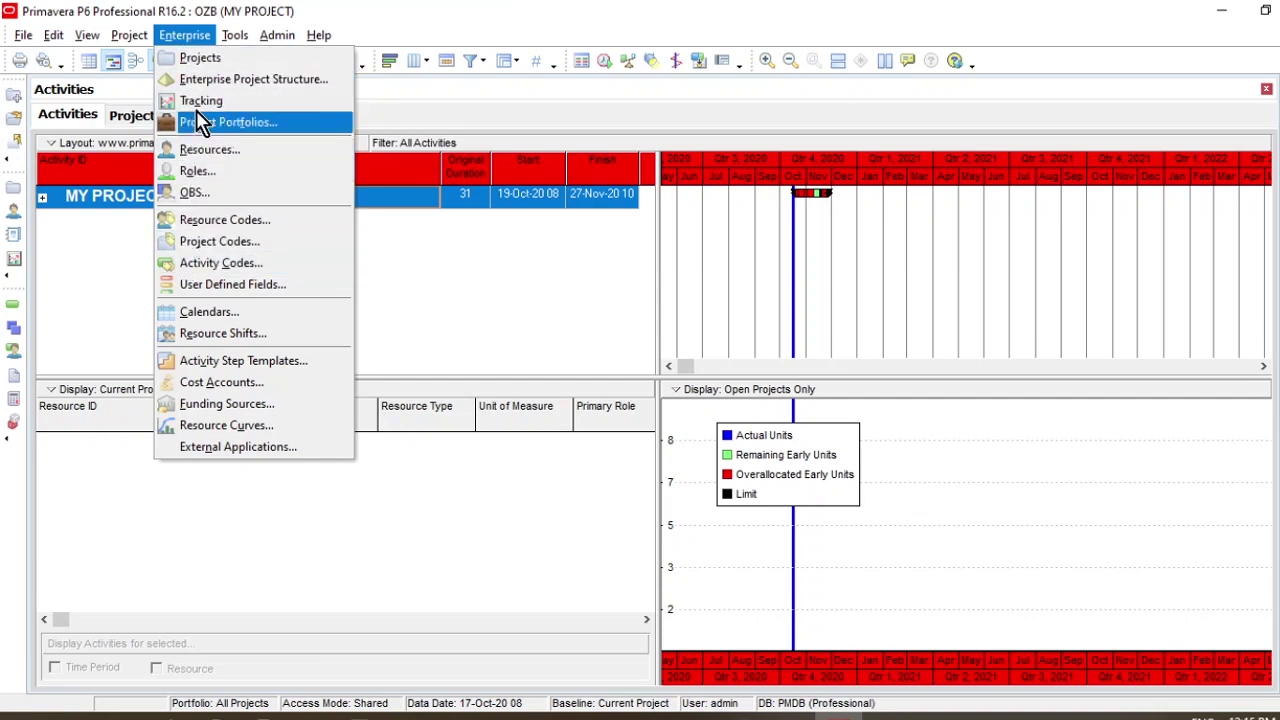
pyautogui.click(58, 270)
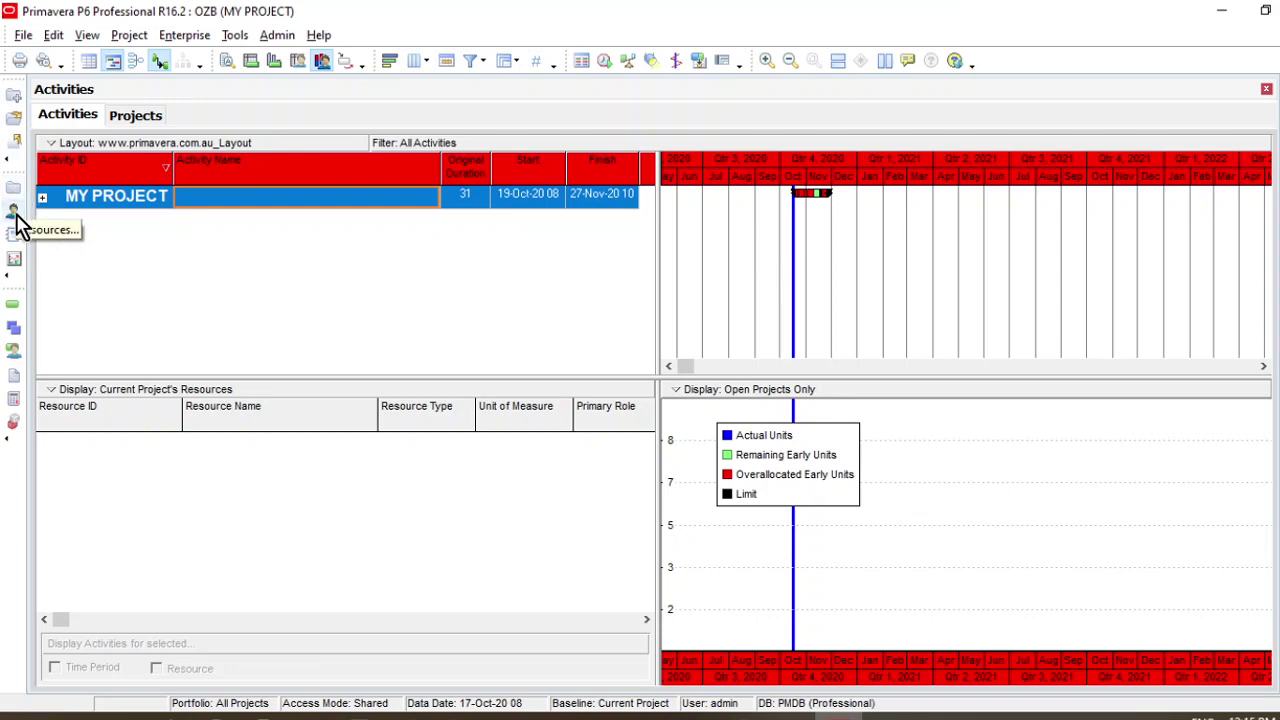
# - View the current project's Resources, return to the activities, and open the project's WBS
pyautogui.click(15, 213)
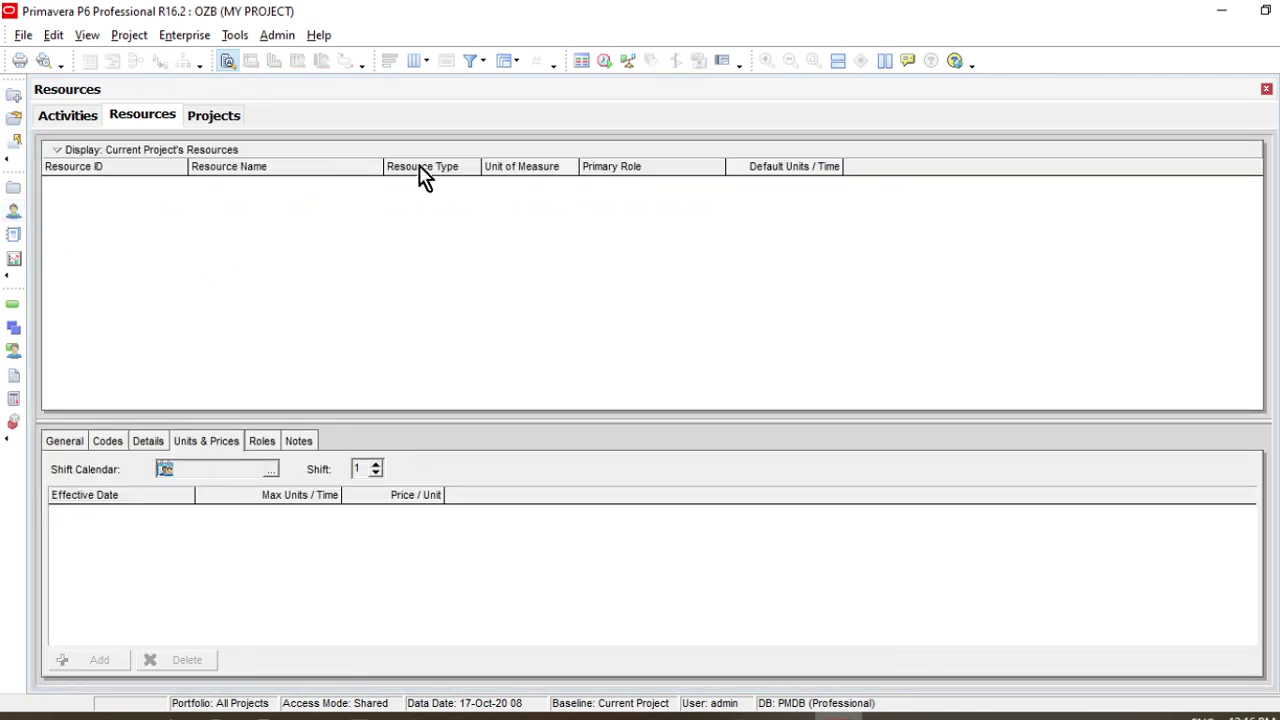
pyautogui.click(14, 313)
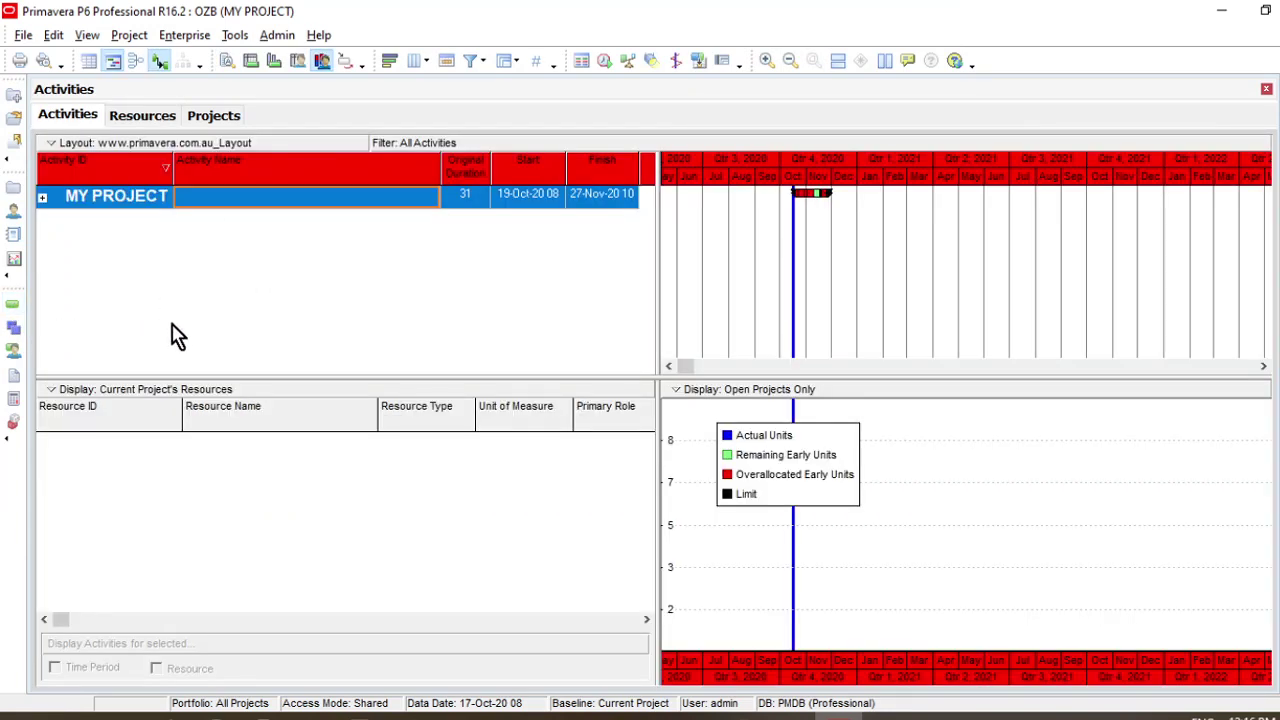
pyautogui.click(15, 332)
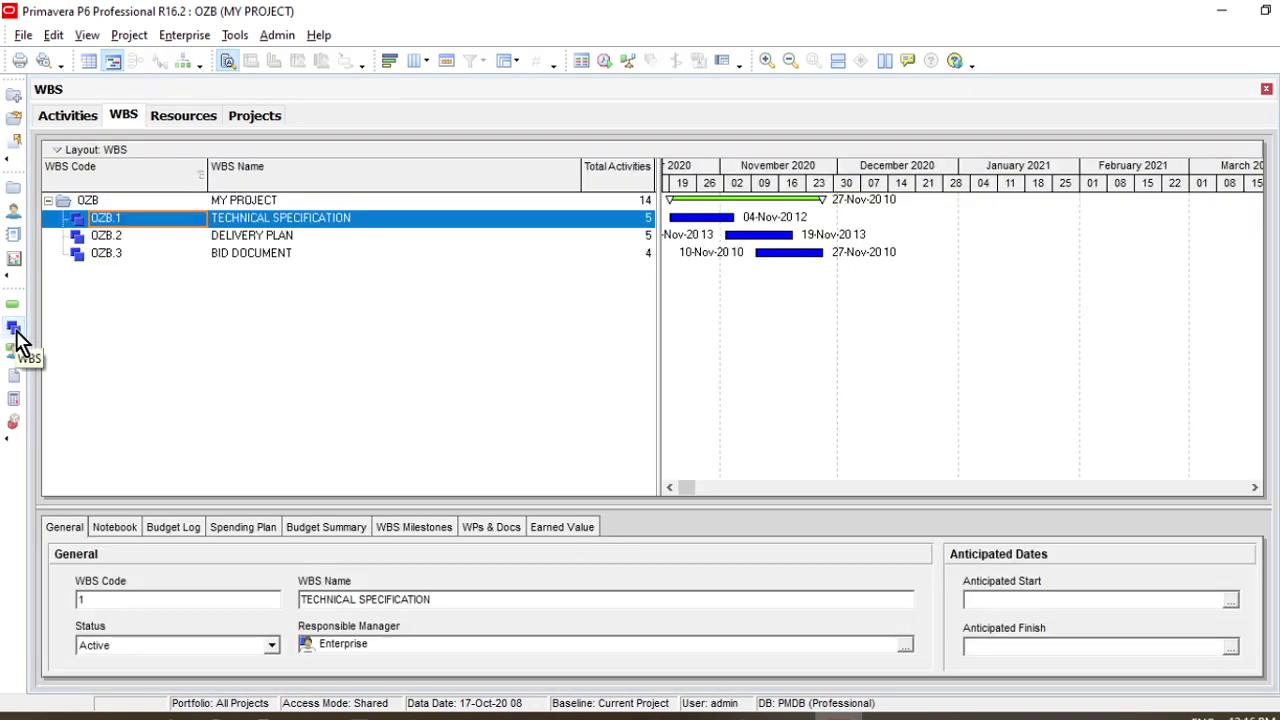
# - Collapse the OZB project in the WBS table, and view the enterprise's global calendars
pyautogui.click(48, 200)
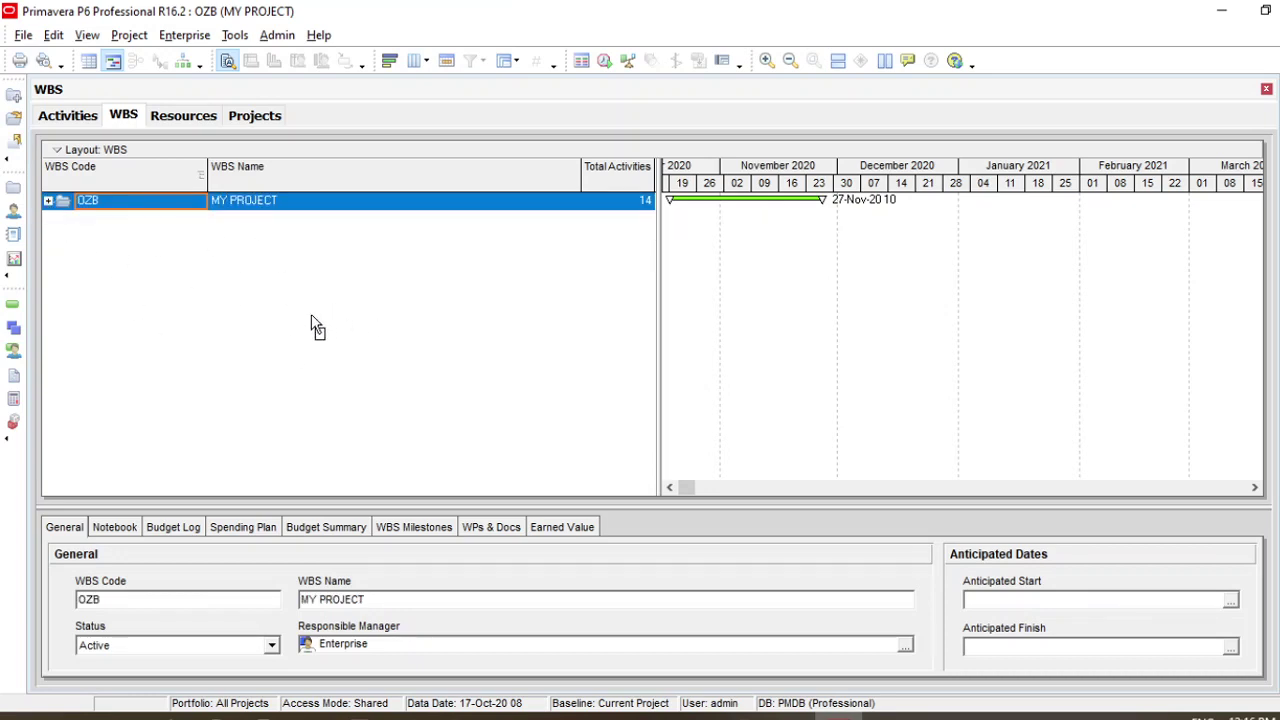
pyautogui.click(185, 36)
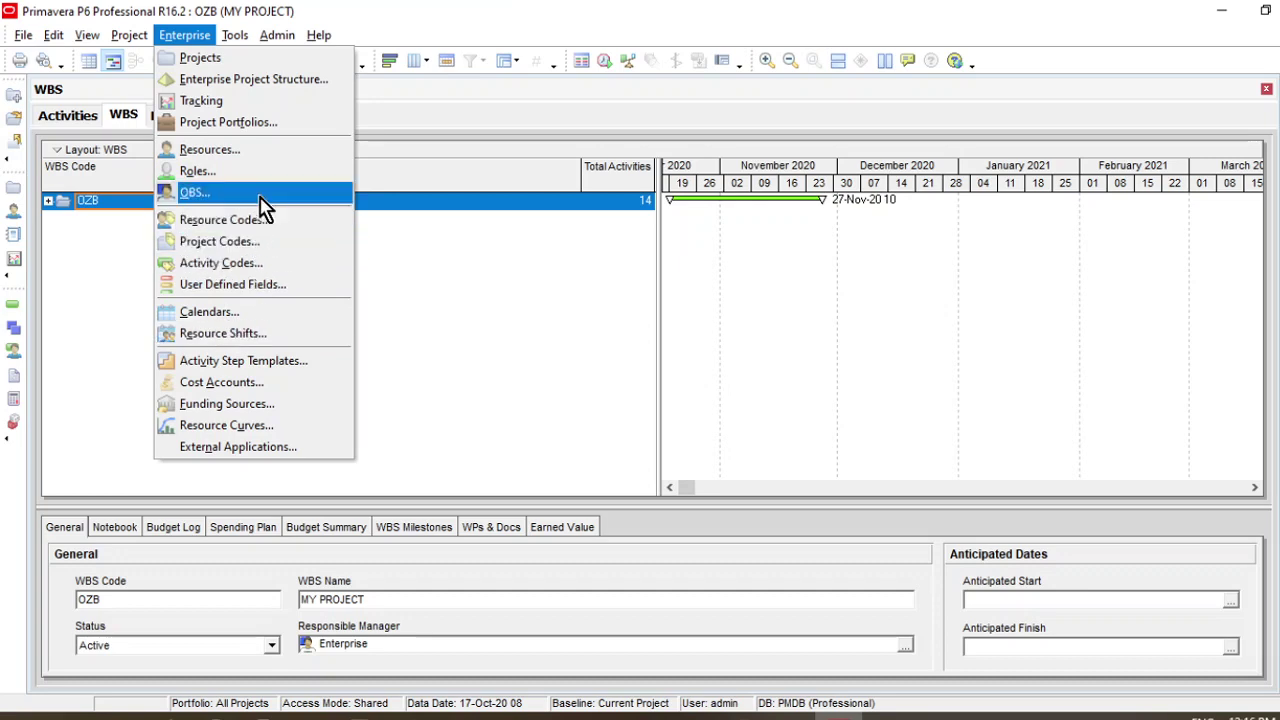
pyautogui.click(101, 310)
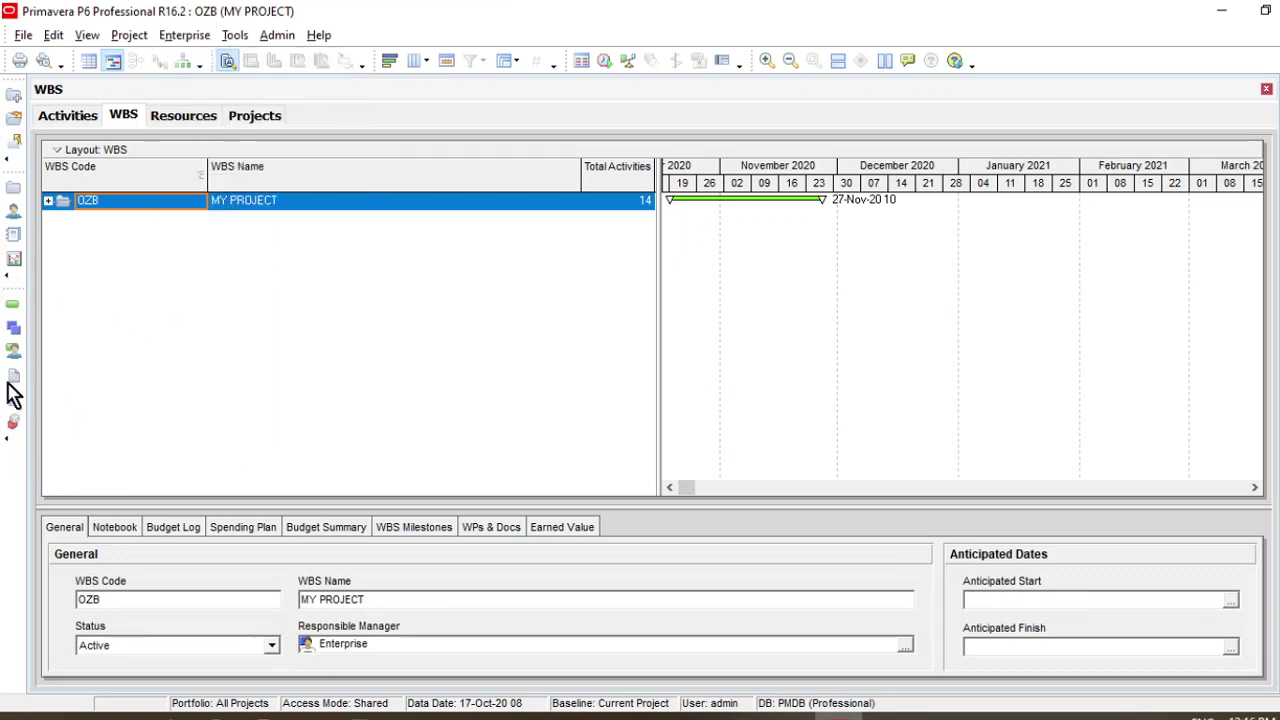
pyautogui.click(186, 36)
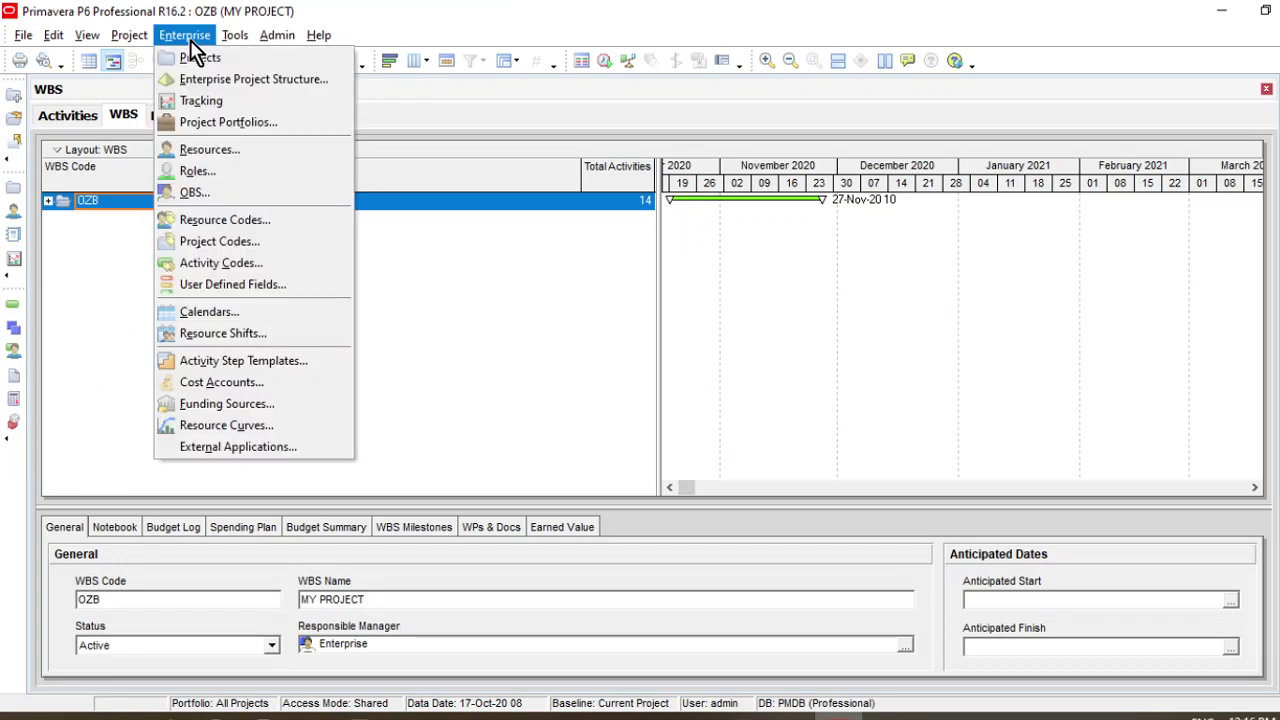
pyautogui.click(210, 315)
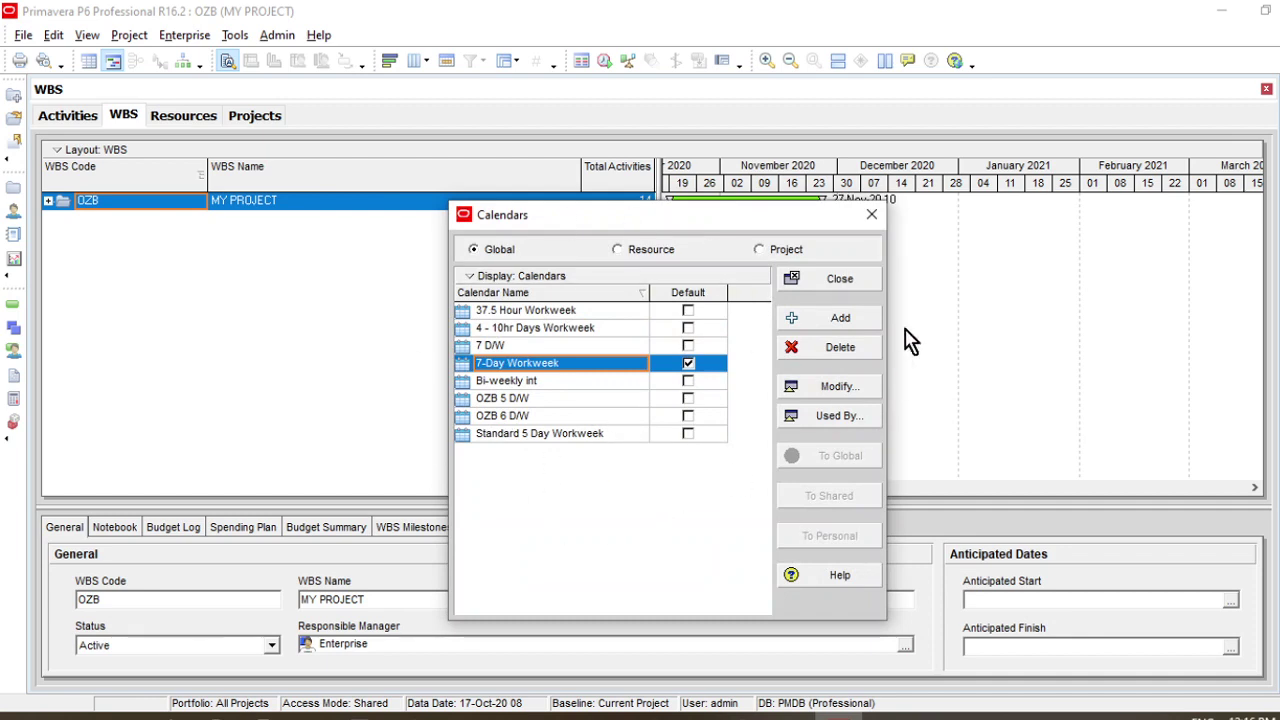
pyautogui.click(871, 214)
pyautogui.click(170, 35)
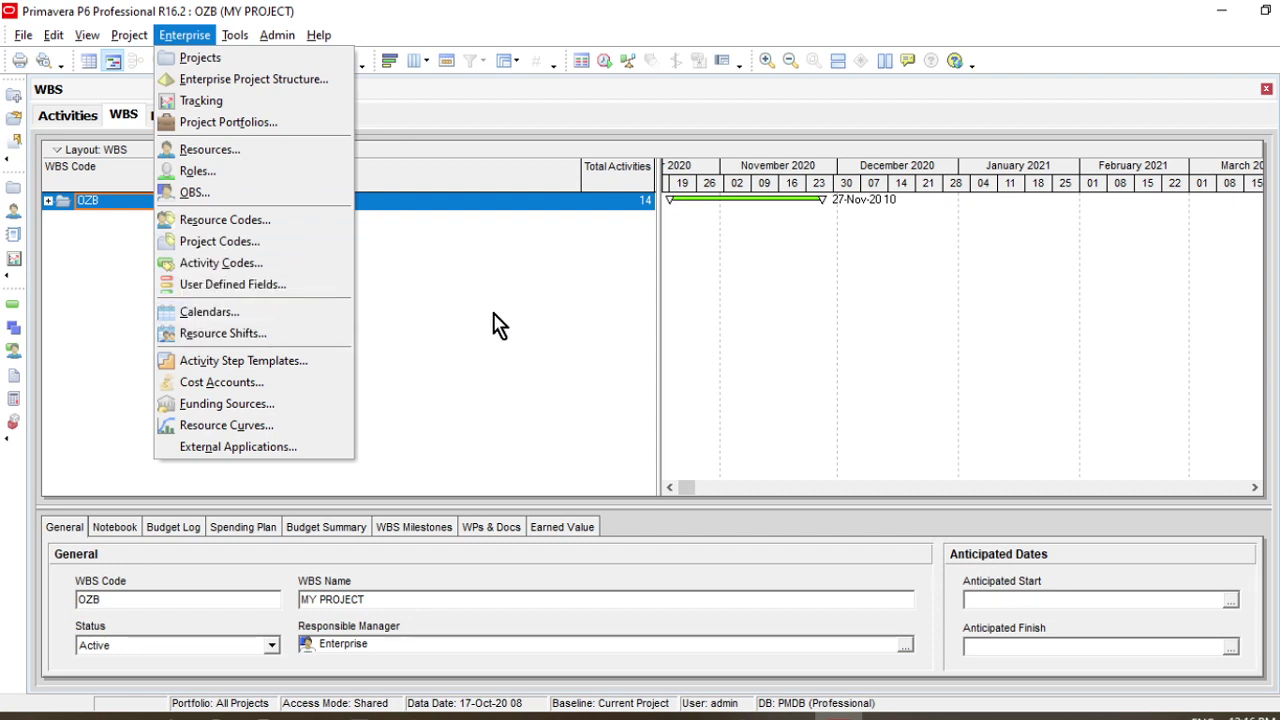
pyautogui.click(437, 283)
pyautogui.click(235, 38)
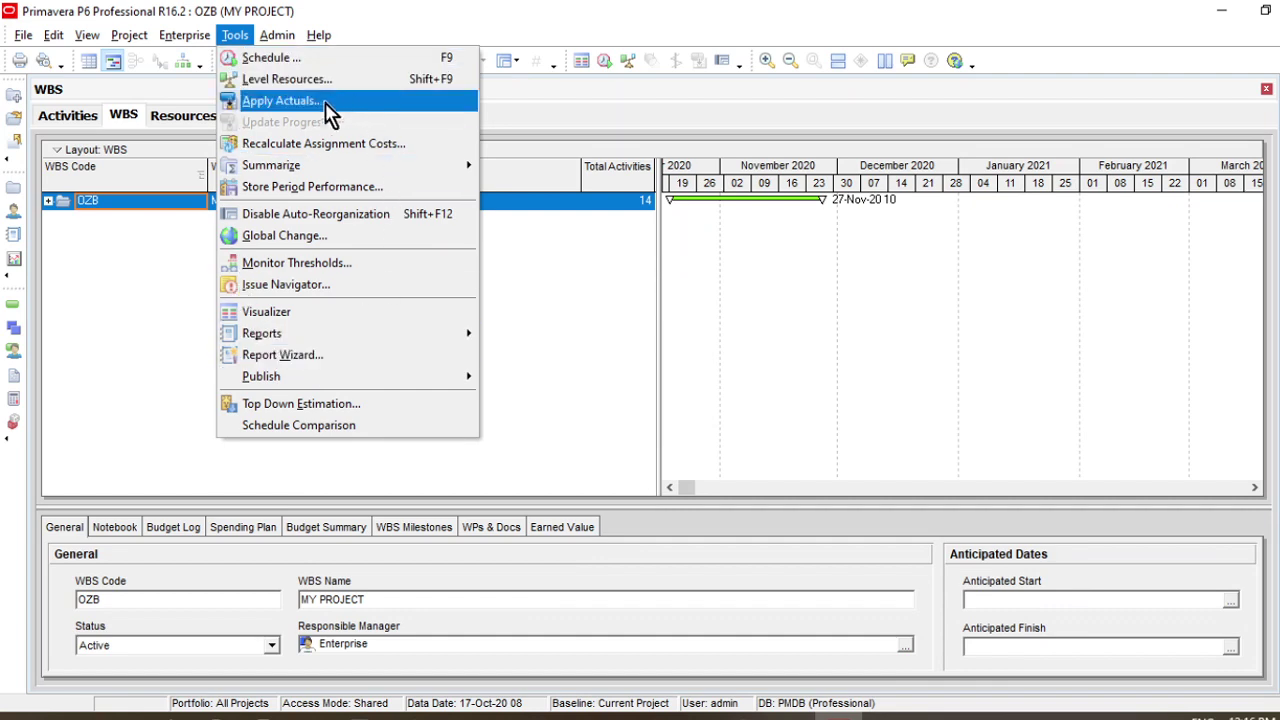
pyautogui.moveTo(268, 45)
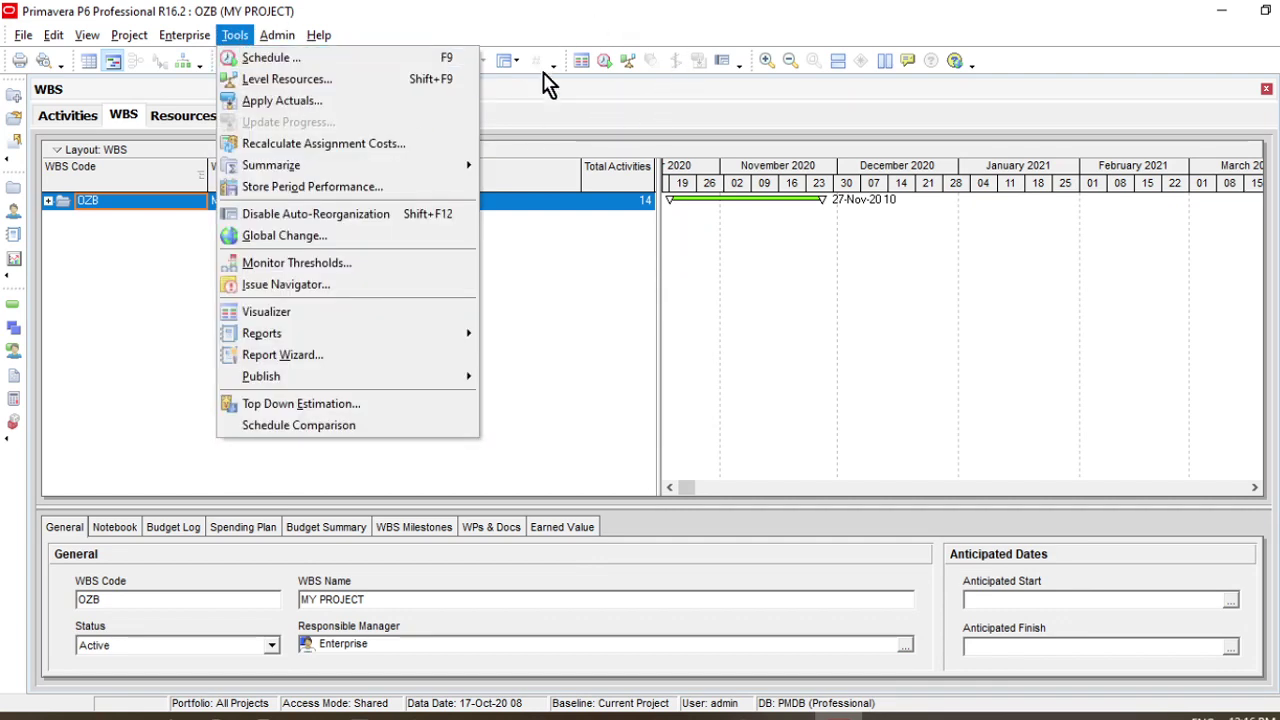
pyautogui.click(637, 20)
# - View the Admin Categories, including Baseline Types and Units of Measure, and close them
pyautogui.click(280, 40)
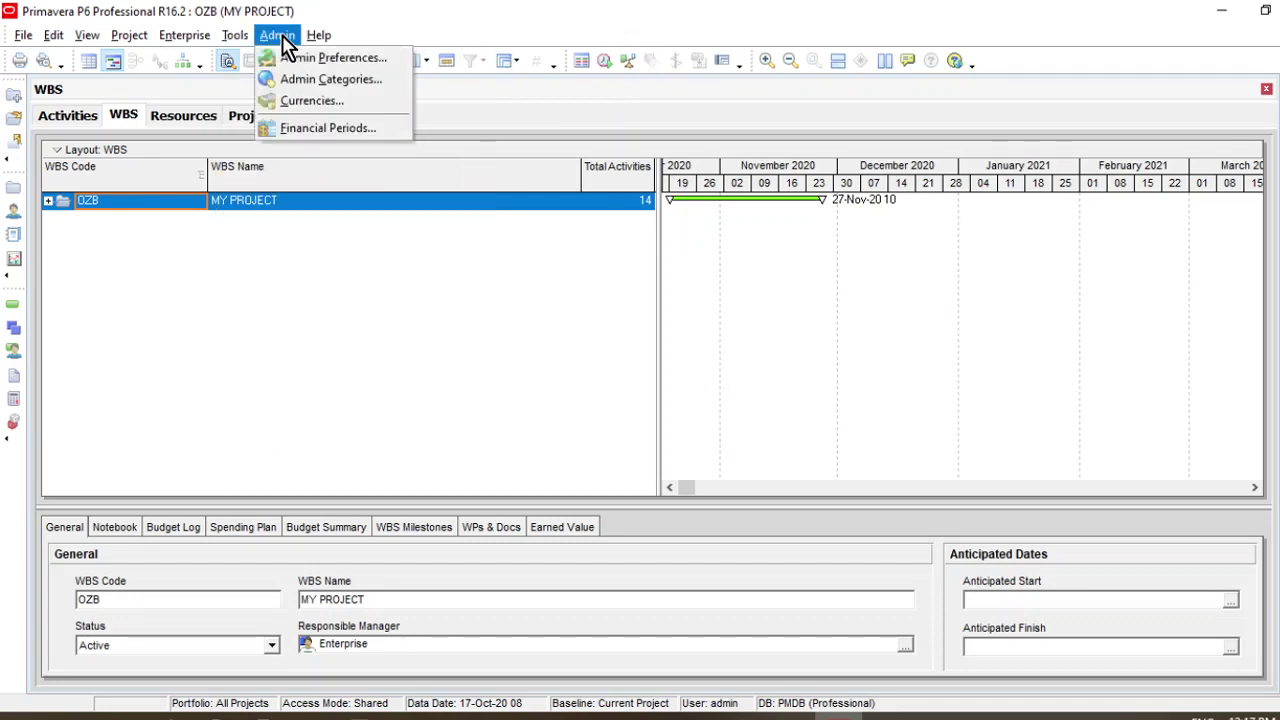
pyautogui.click(331, 84)
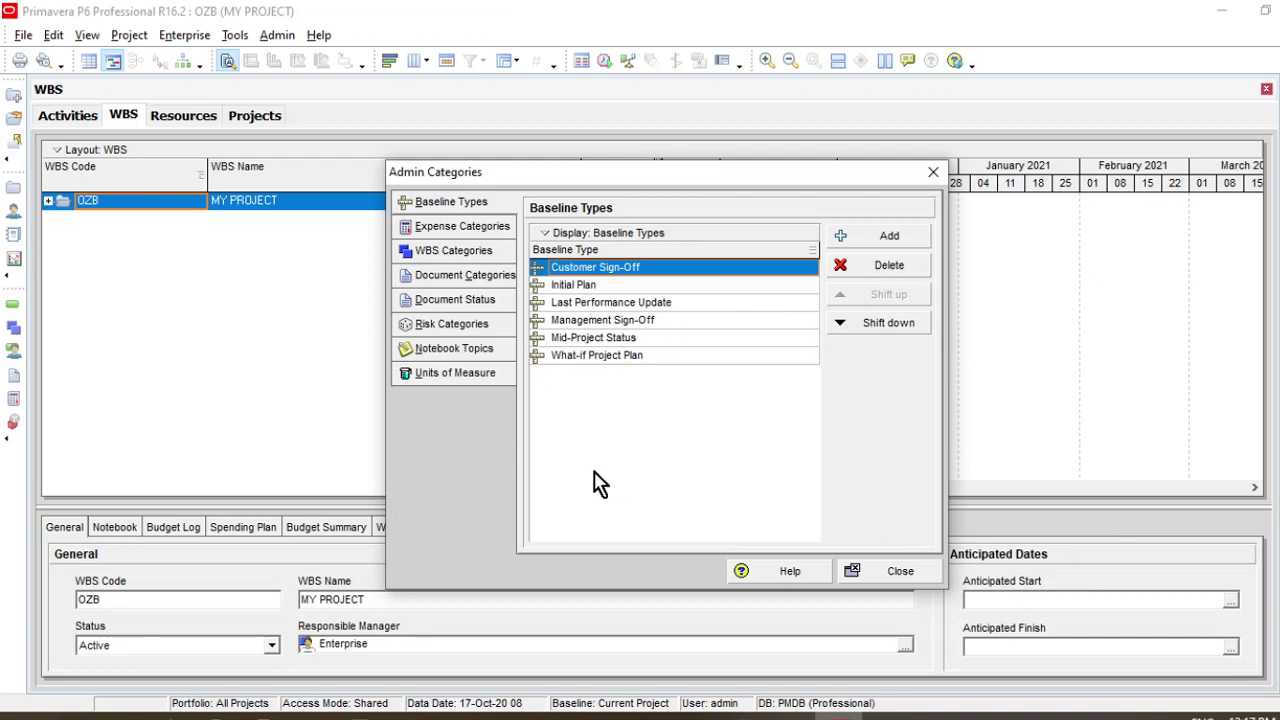
pyautogui.click(451, 385)
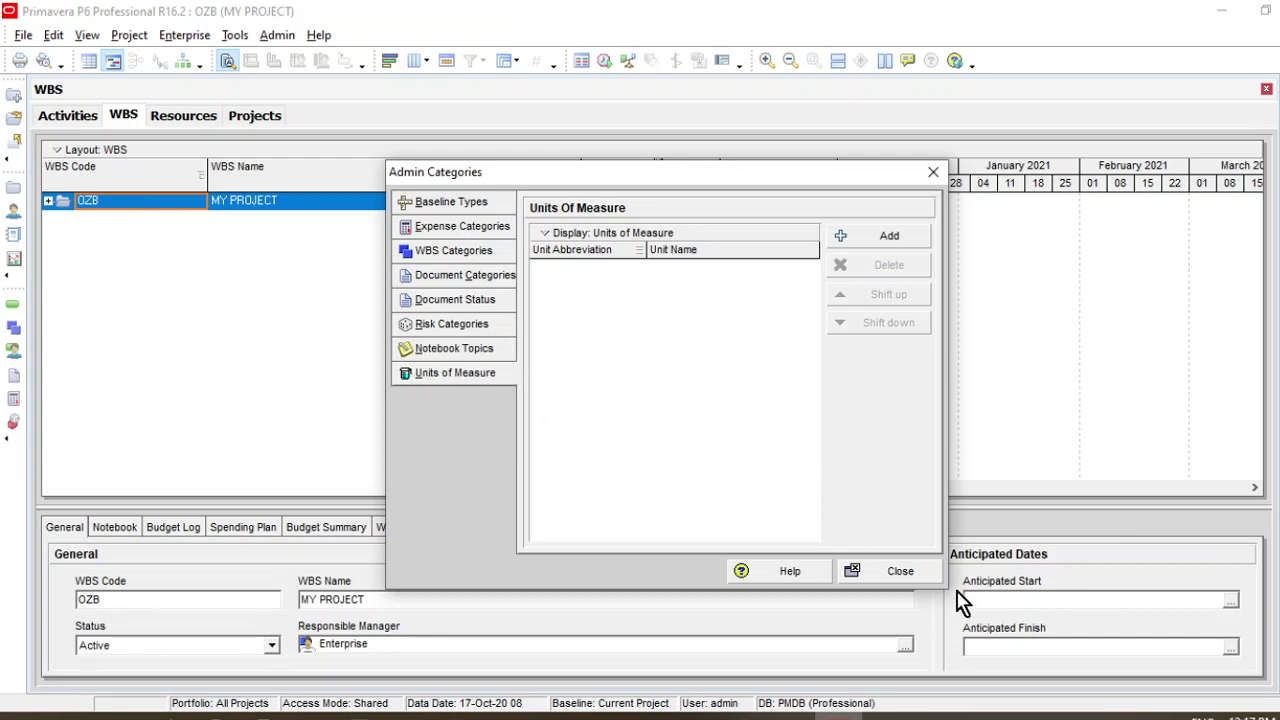
pyautogui.click(895, 572)
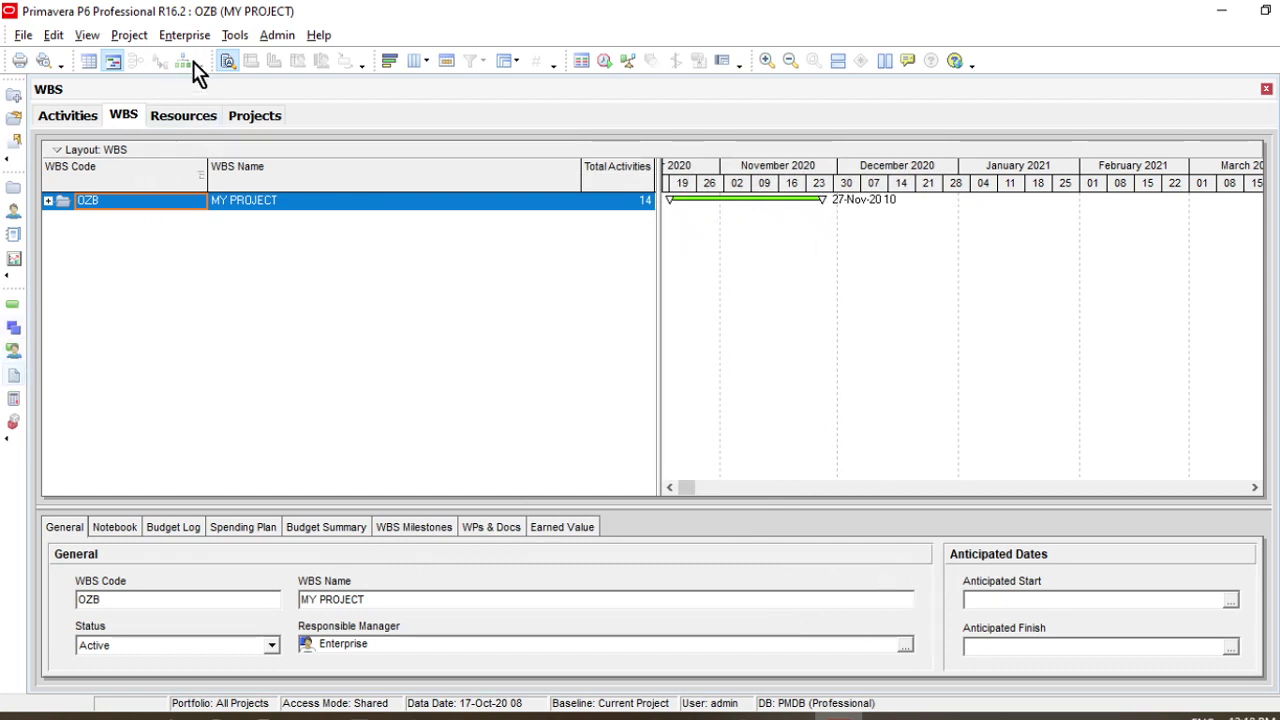
pyautogui.click(277, 36)
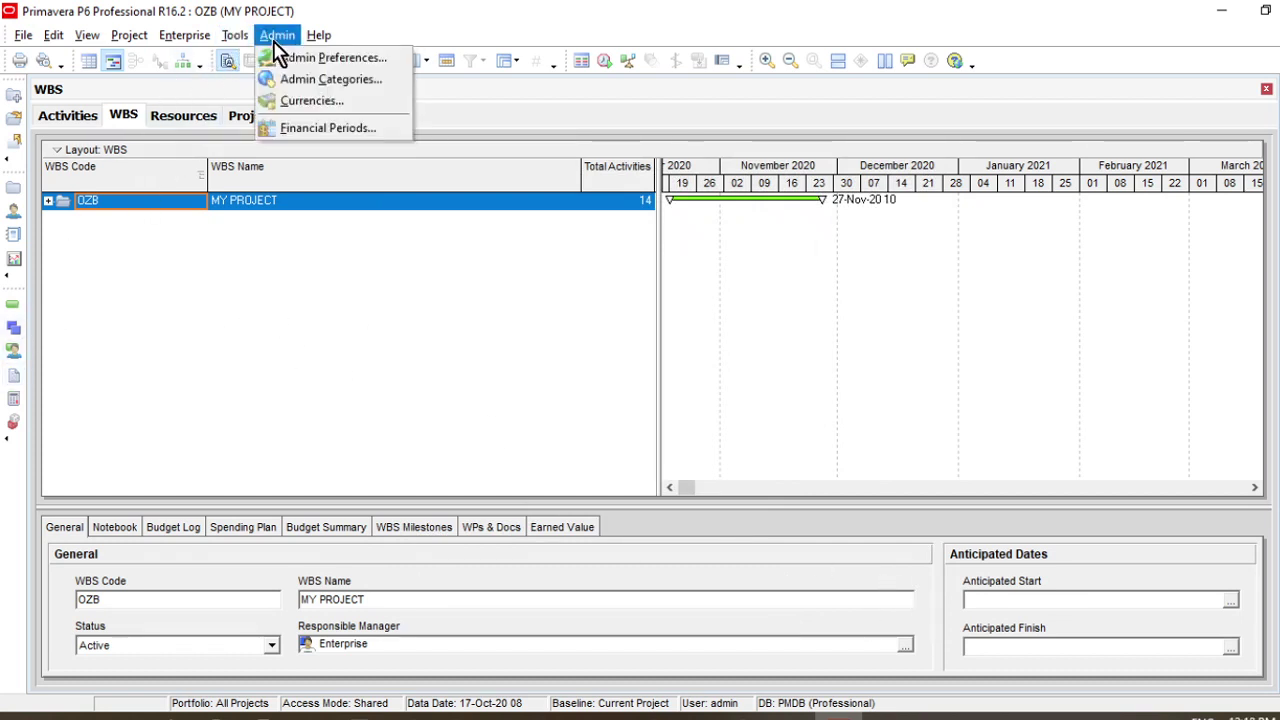
pyautogui.click(348, 84)
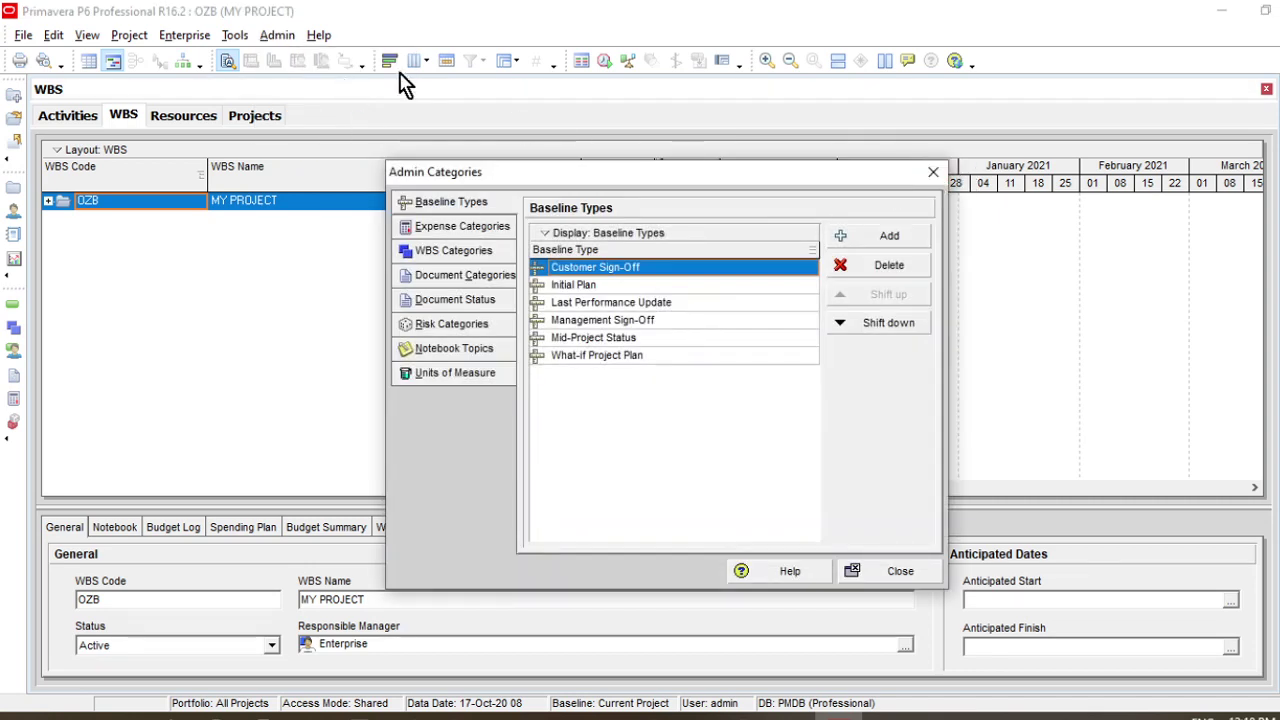
pyautogui.click(933, 172)
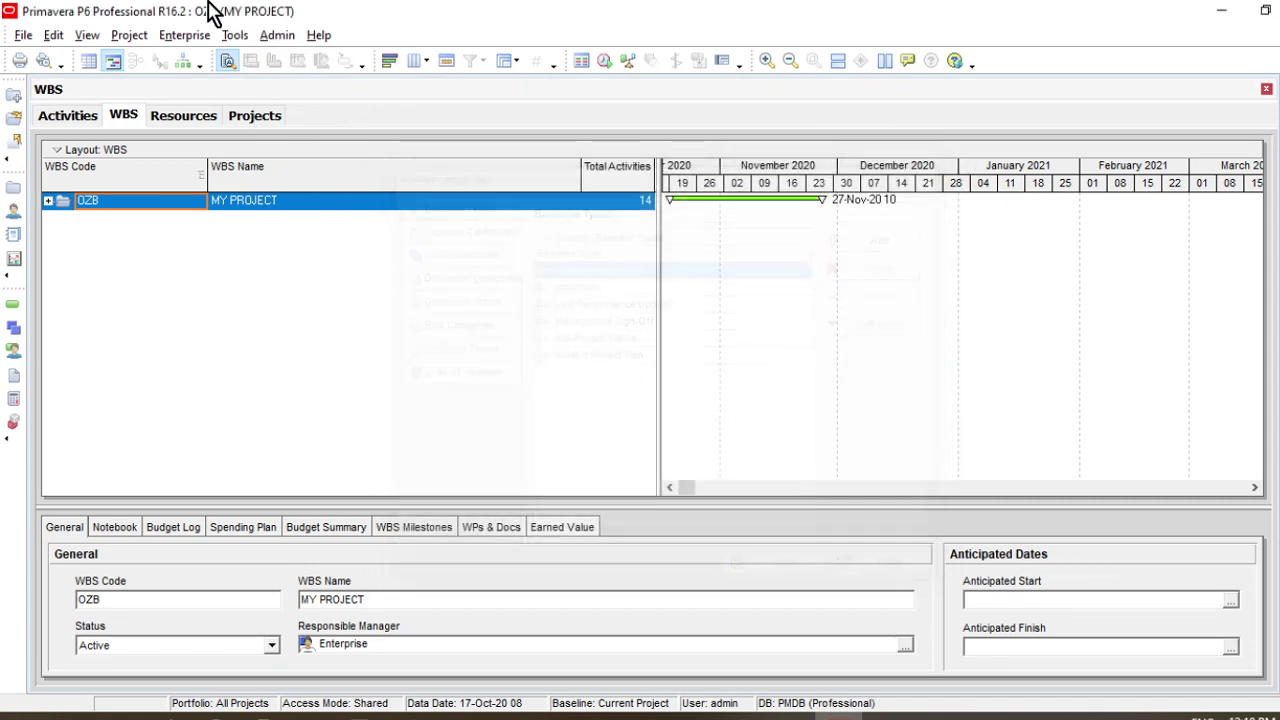
# - Review the code separator, first day of week choices and default activity duration in the general Admin Preferences
pyautogui.click(277, 35)
pyautogui.click(320, 58)
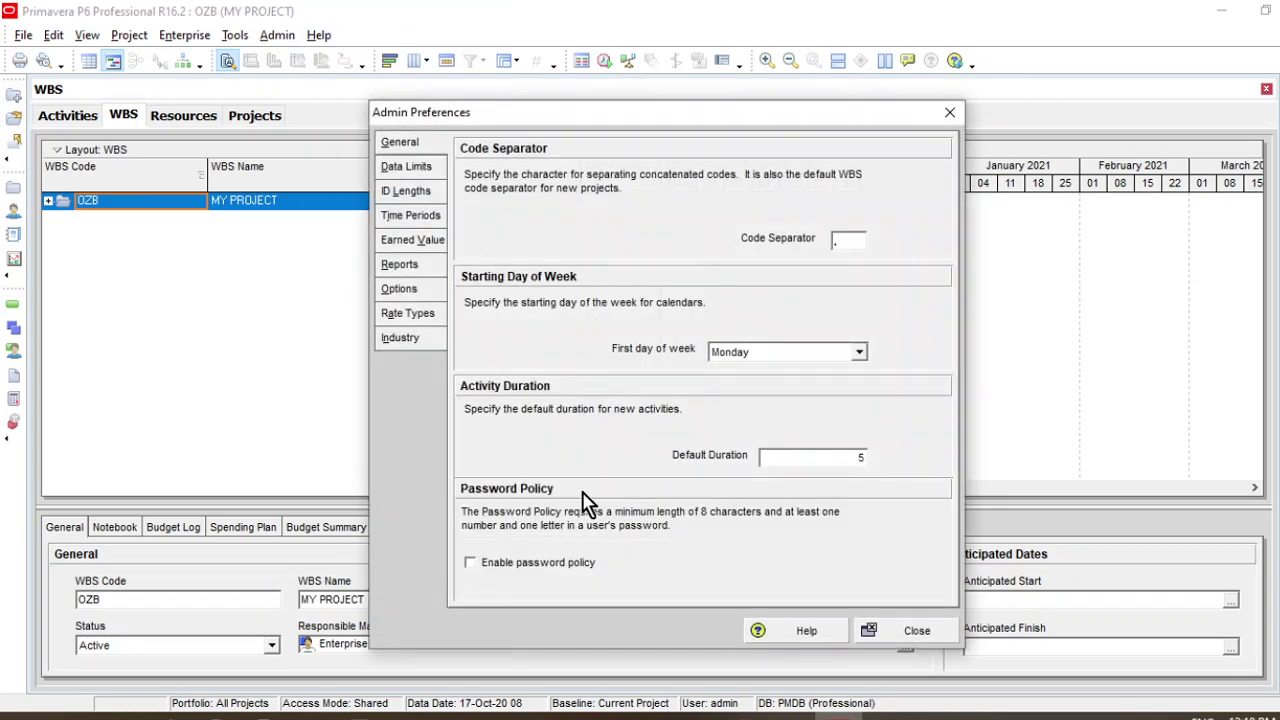
pyautogui.click(786, 358)
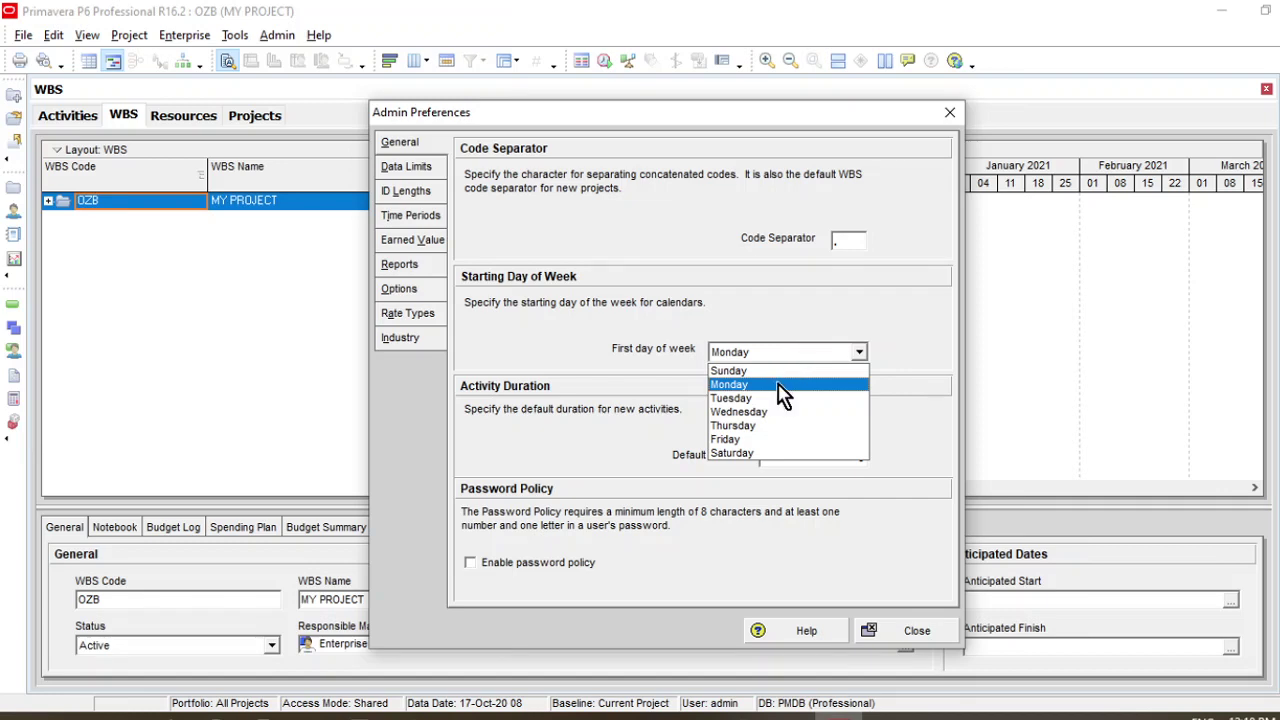
pyautogui.click(905, 385)
pyautogui.click(846, 244)
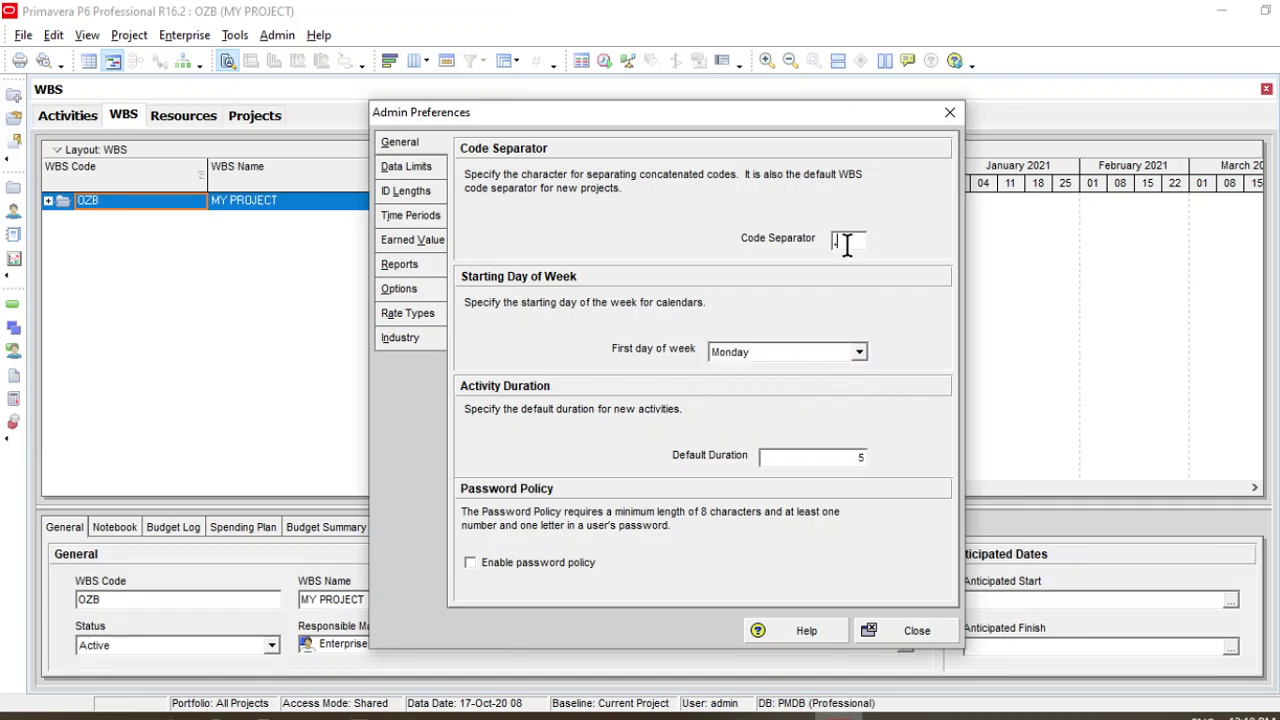
pyautogui.click(822, 460)
pyautogui.click(903, 630)
# - Make the WBS details area taller, and return to the activities with a shorter Resource Usage Profile area
pyautogui.moveTo(678, 506); pyautogui.dragTo(660, 407)
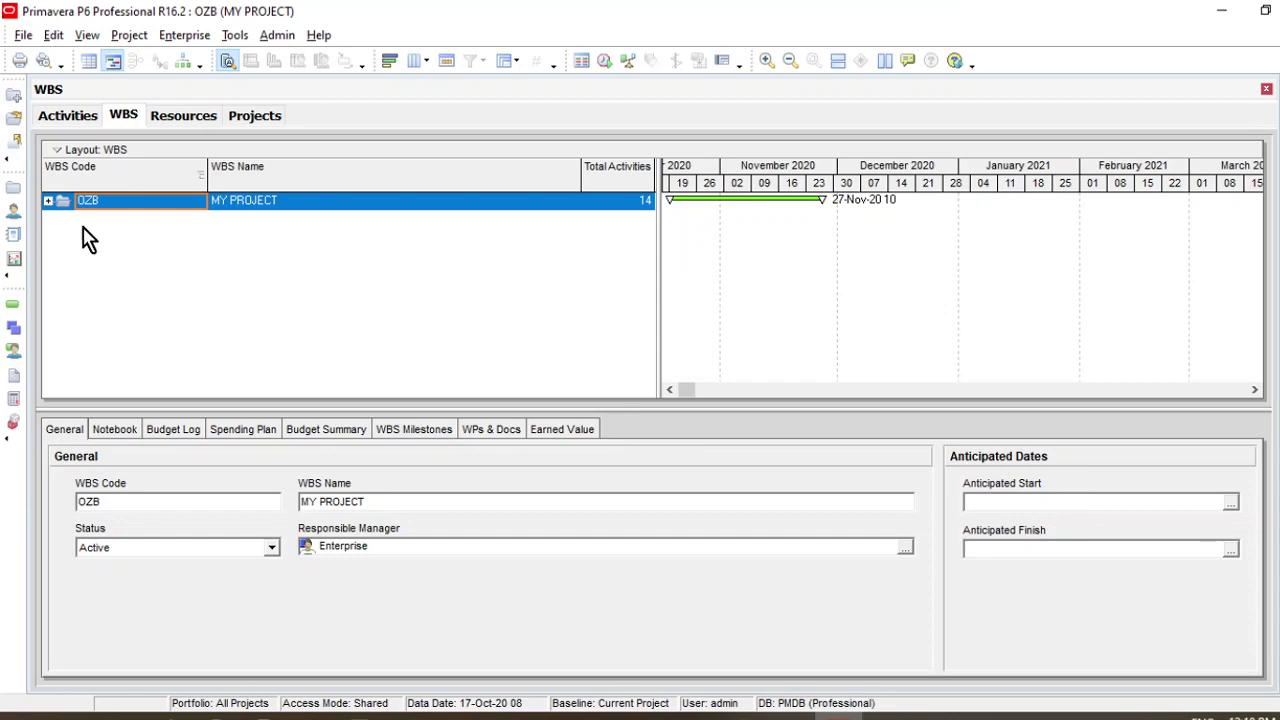
pyautogui.click(70, 116)
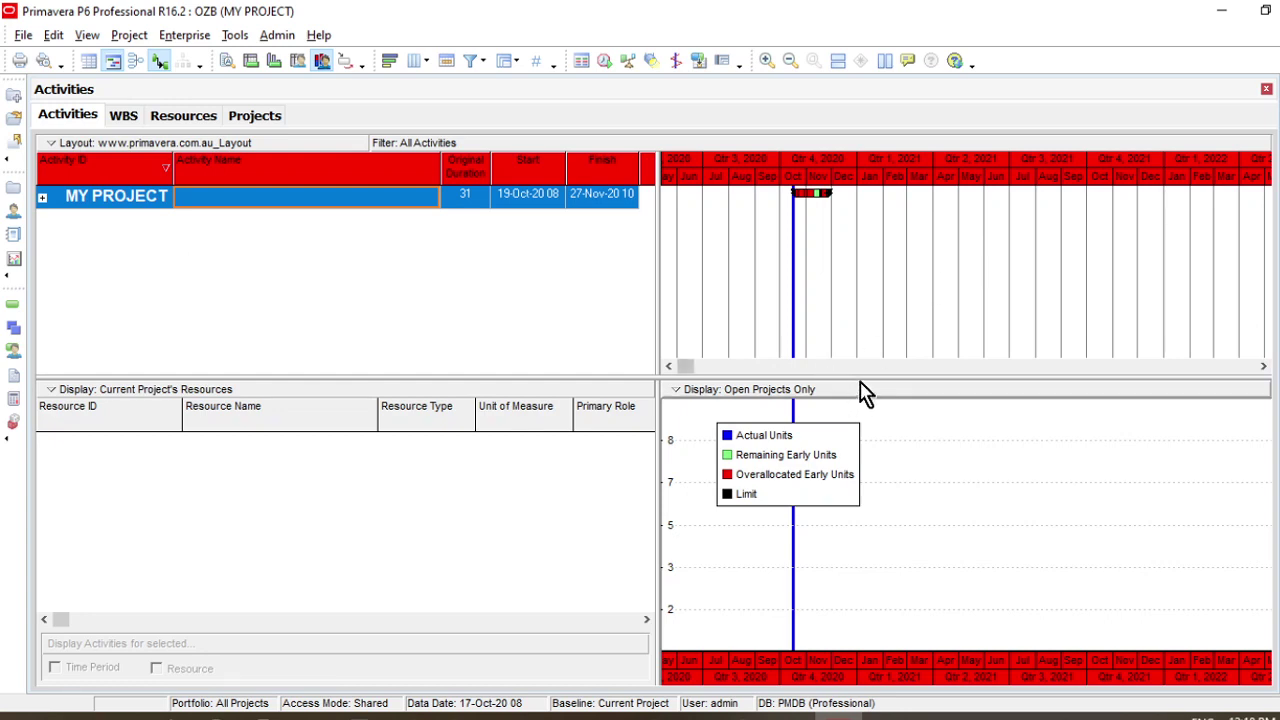
pyautogui.moveTo(860, 378); pyautogui.dragTo(860, 440)
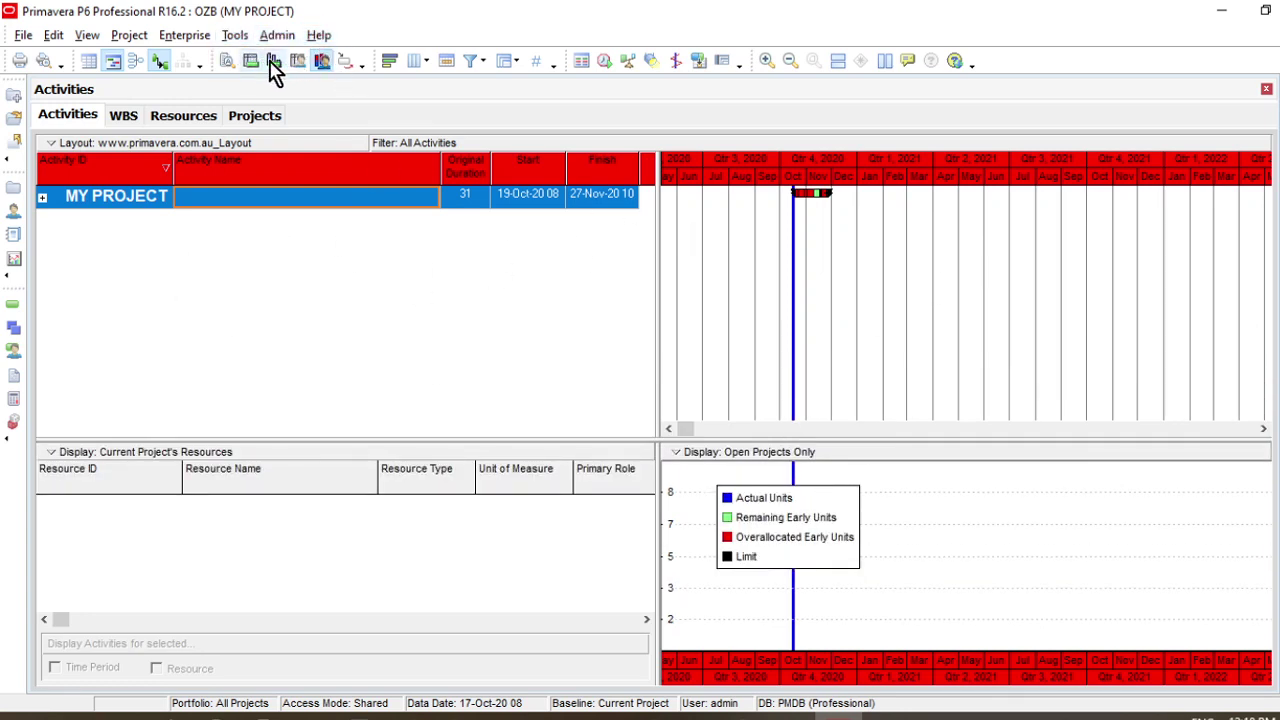
# - Show the Activity Details below the Gantt chart in place of the Resource Usage Profile, and make that area slightly taller
pyautogui.rightClick(923, 231)
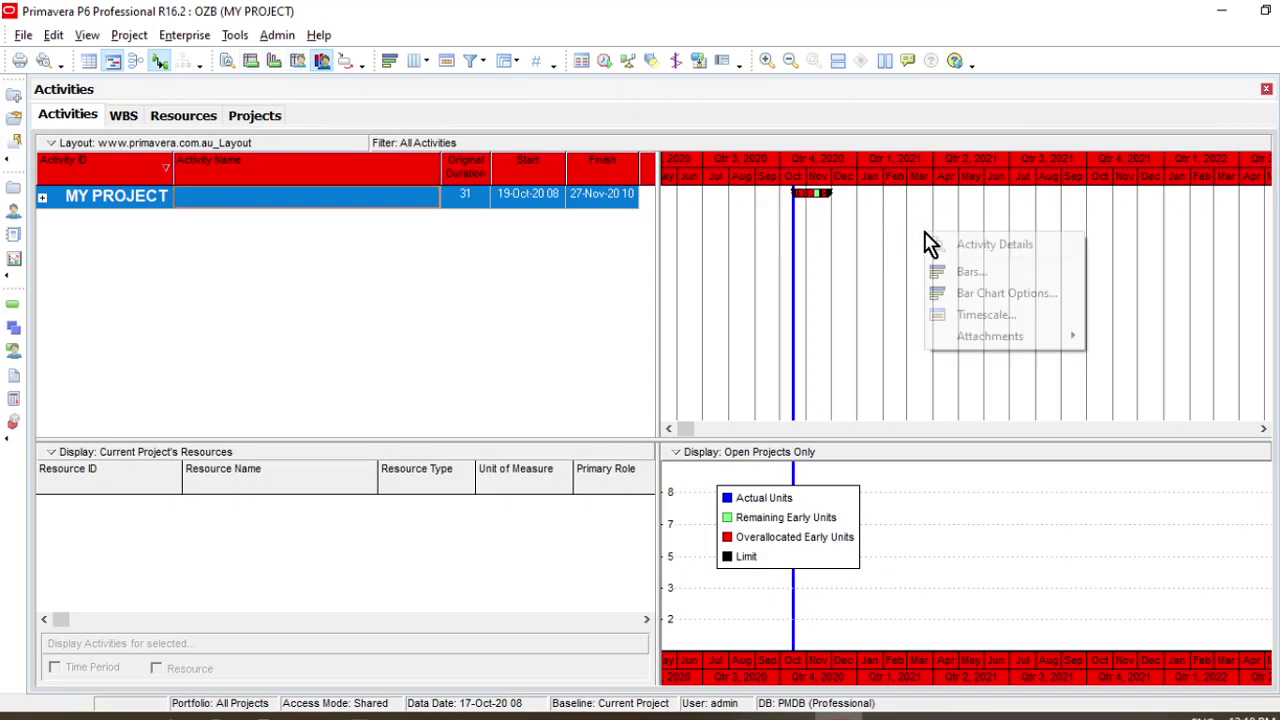
pyautogui.click(855, 255)
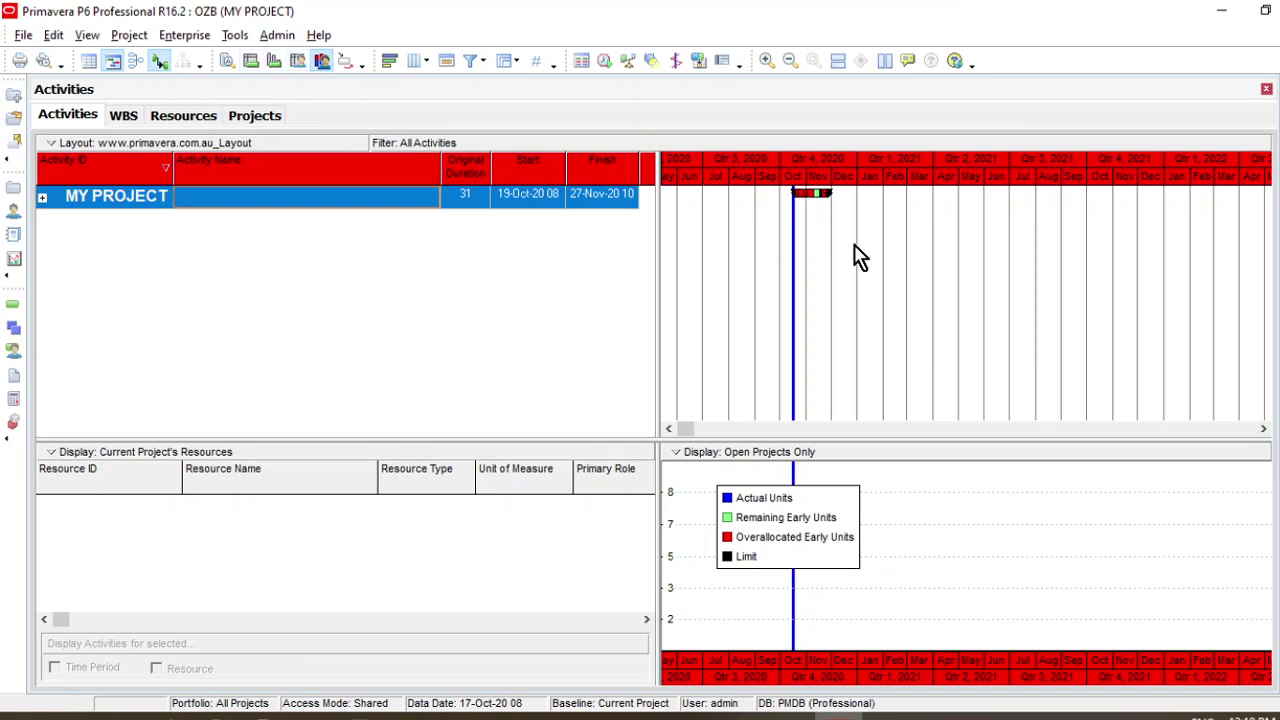
pyautogui.rightClick(855, 255)
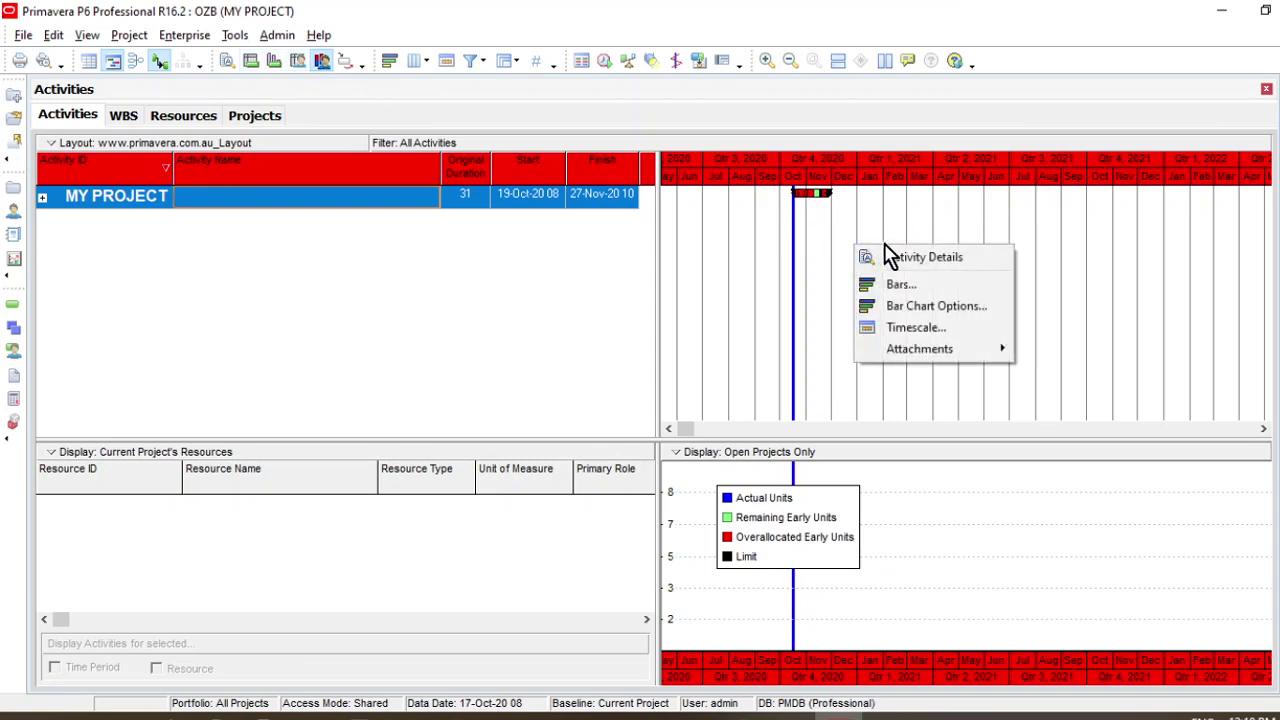
pyautogui.click(919, 258)
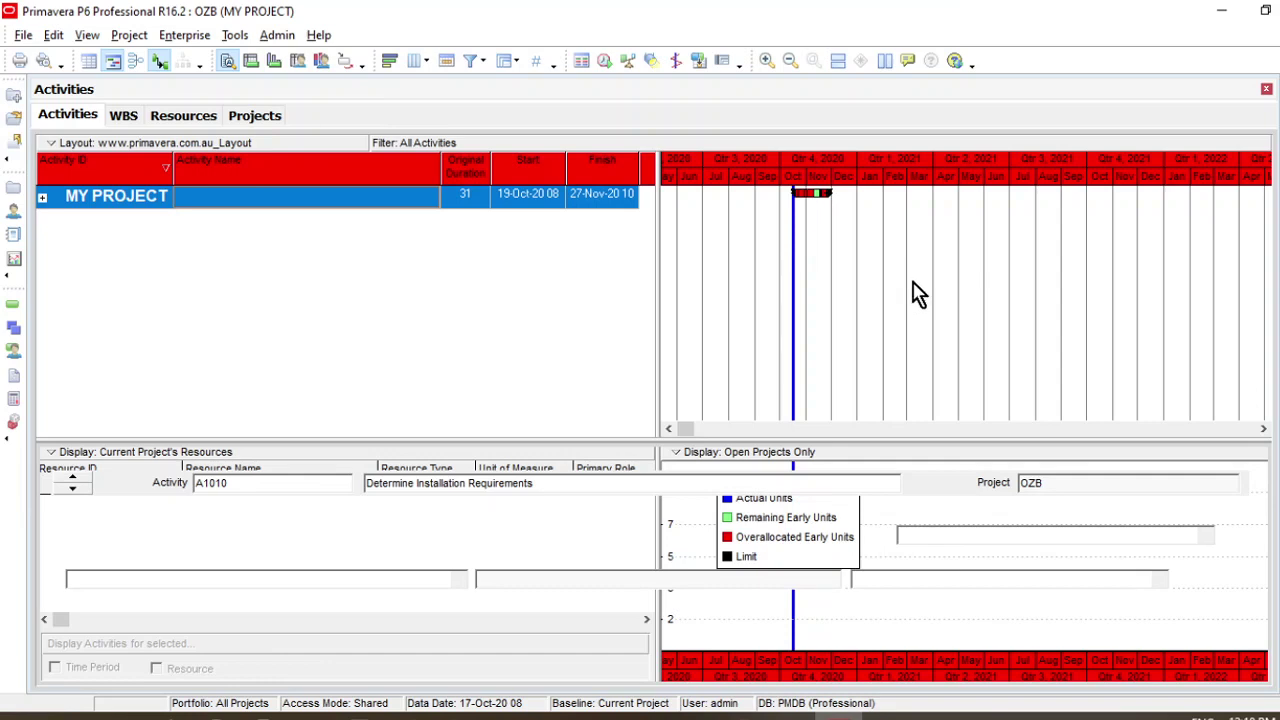
pyautogui.moveTo(455, 433); pyautogui.dragTo(470, 402)
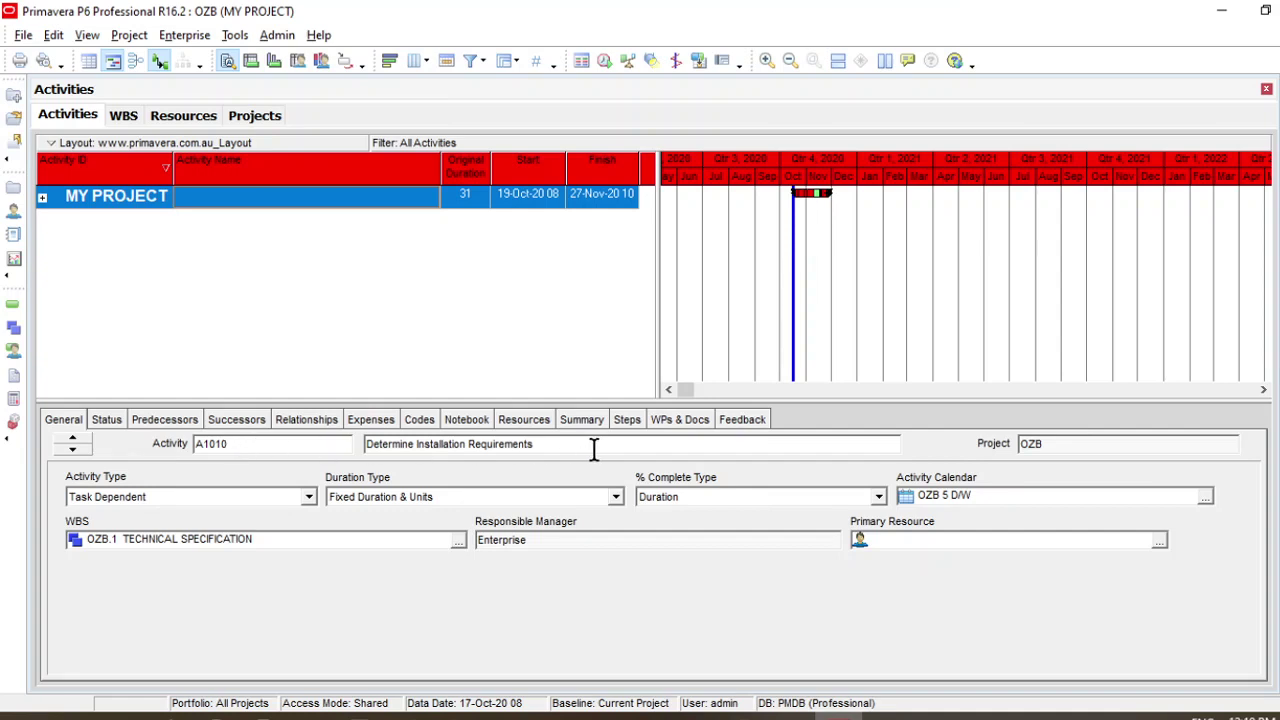
# - Review the available activity types and duration types for activity A1010 without changing them
pyautogui.click(1057, 444)
pyautogui.click(163, 497)
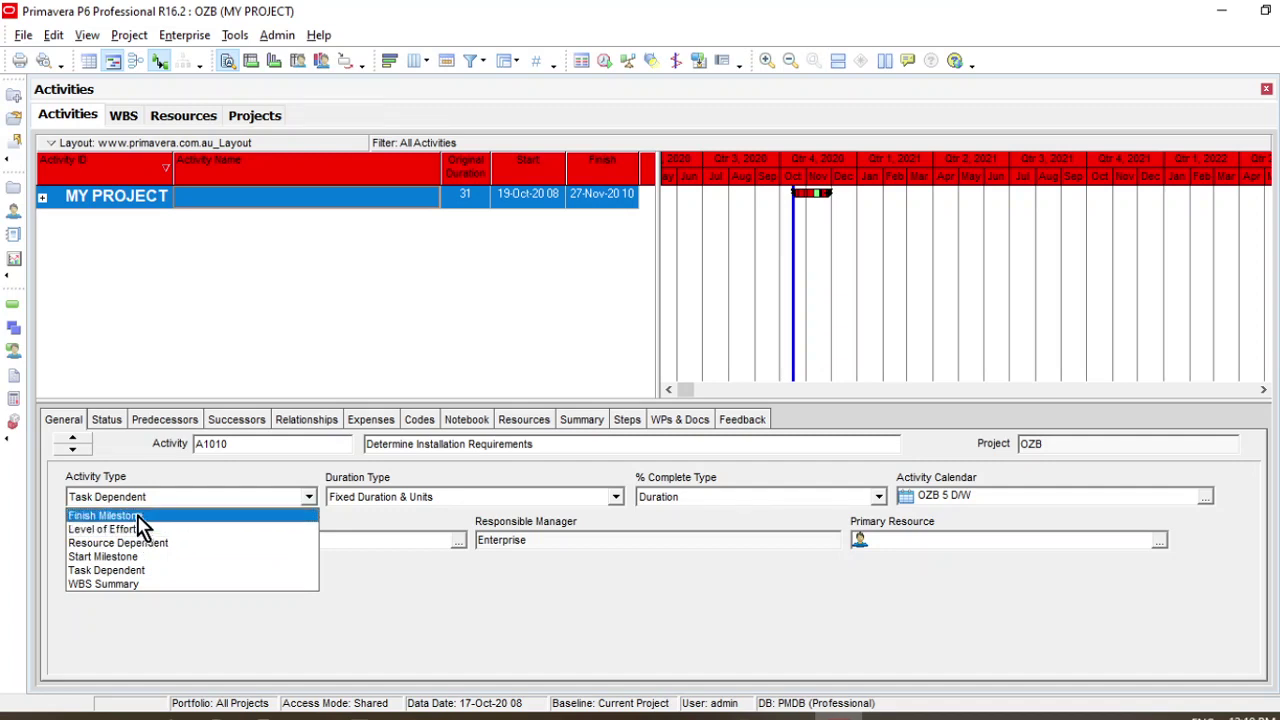
pyautogui.click(303, 470)
pyautogui.click(422, 497)
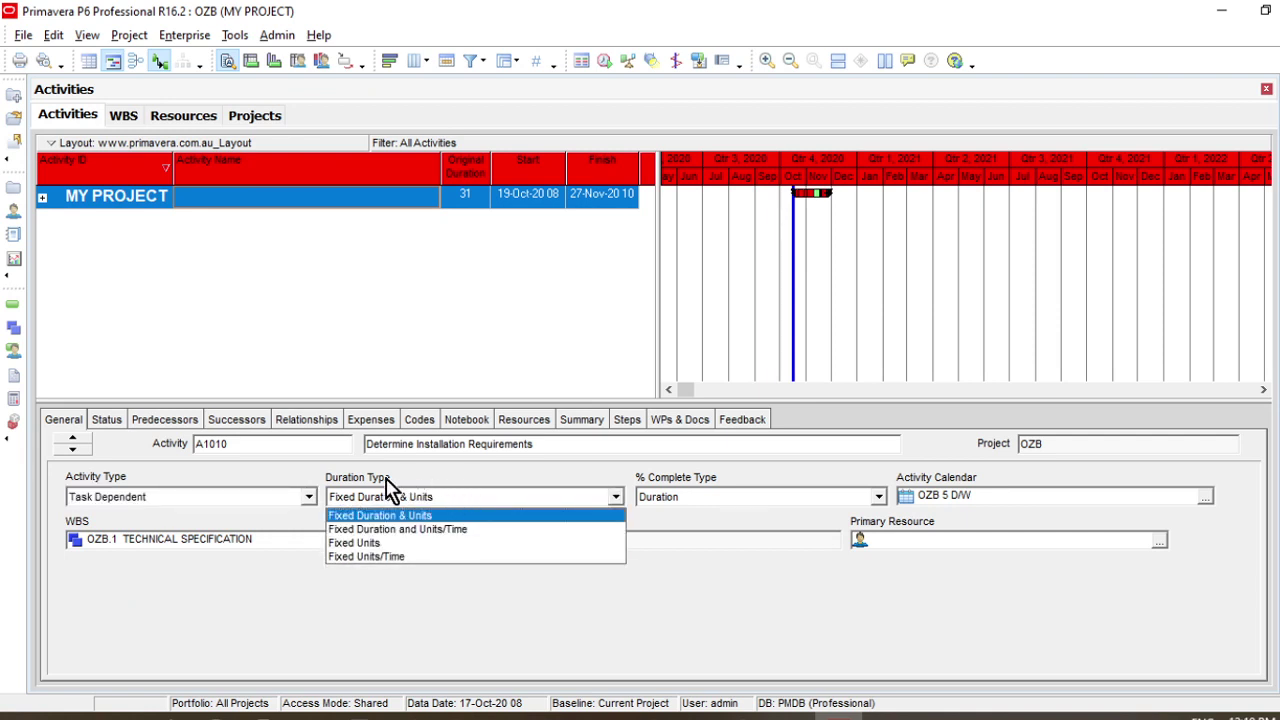
pyautogui.click(427, 492)
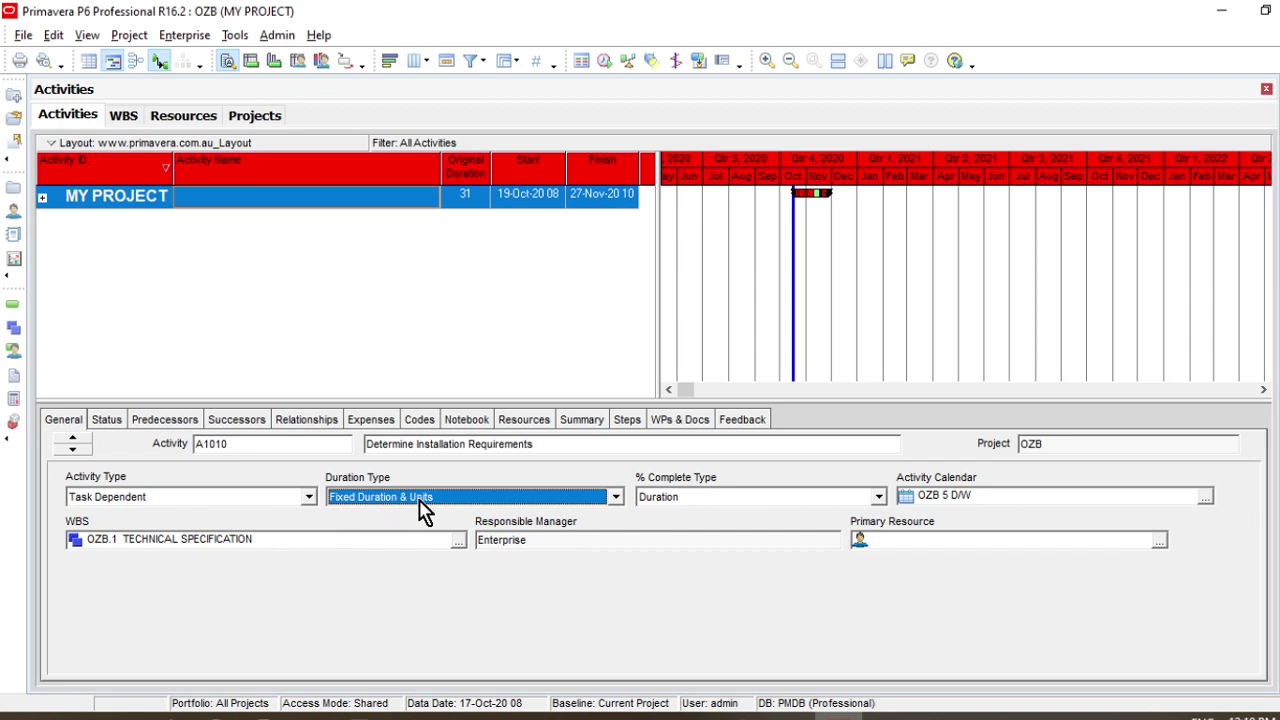
pyautogui.click(420, 500)
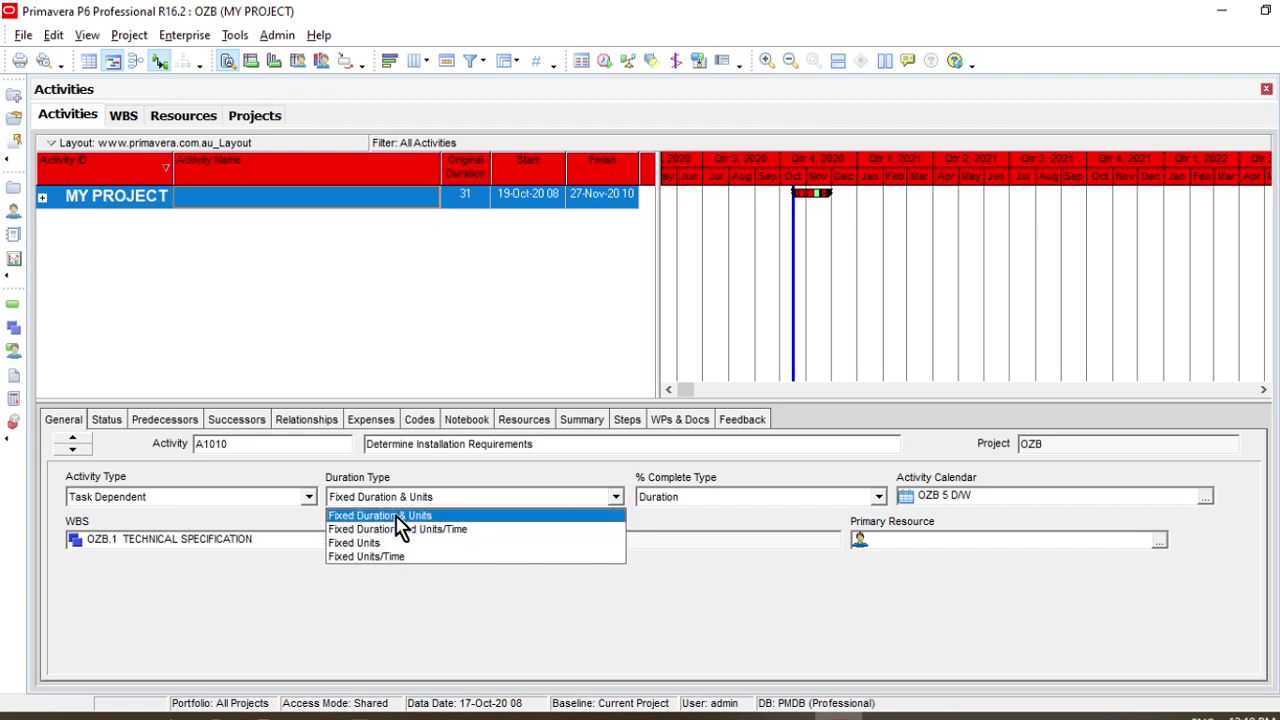
pyautogui.click(431, 469)
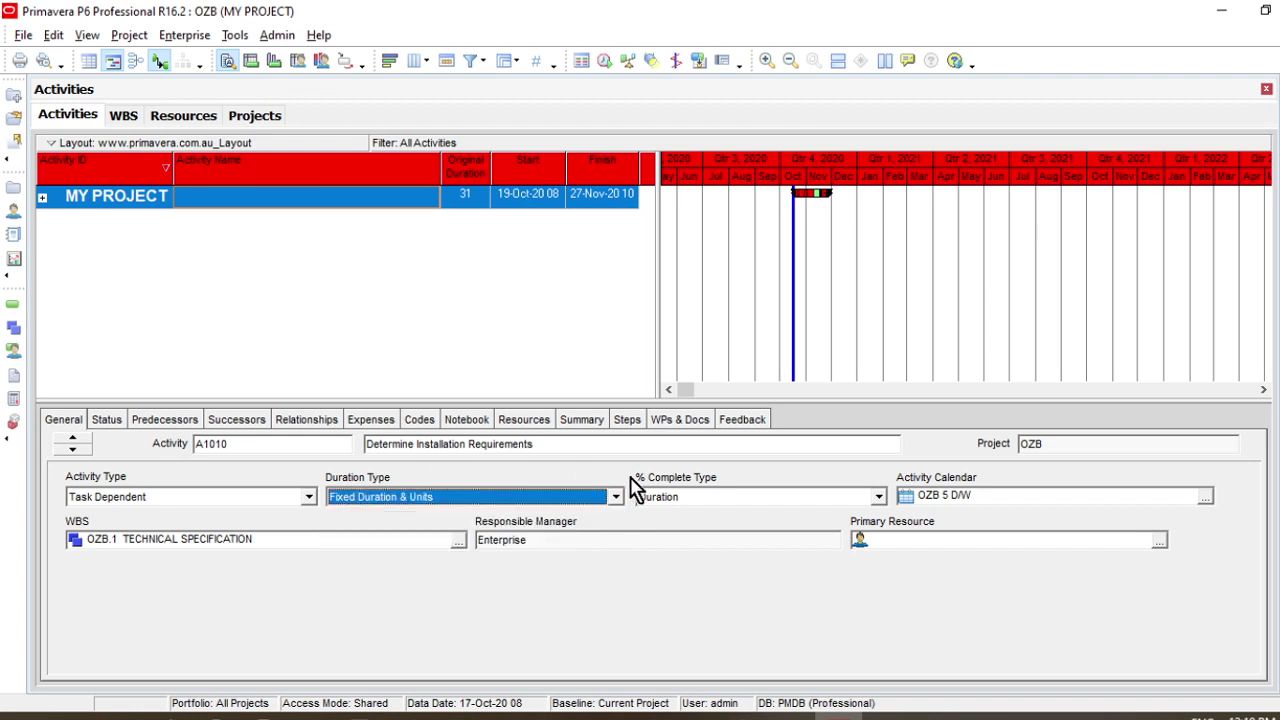
# - Review the percent complete types and the global calendars available for activity A1010 without changing either assignment
pyautogui.click(706, 498)
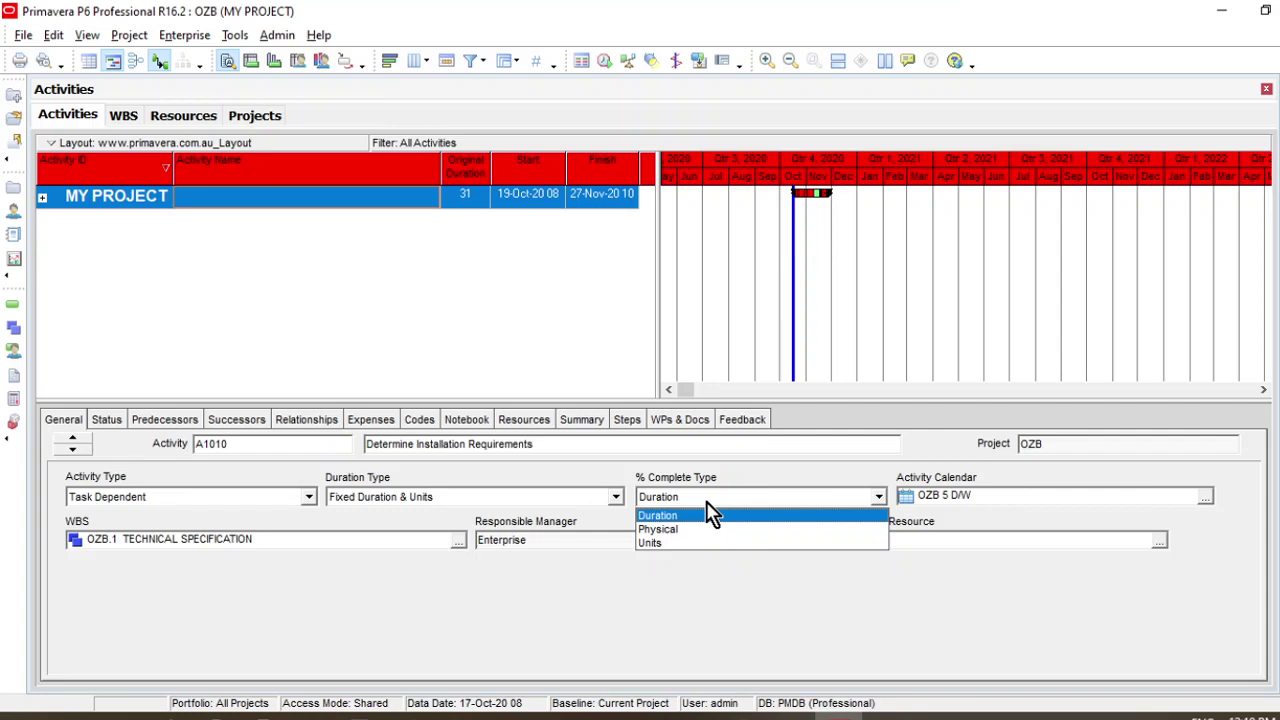
pyautogui.click(1208, 546)
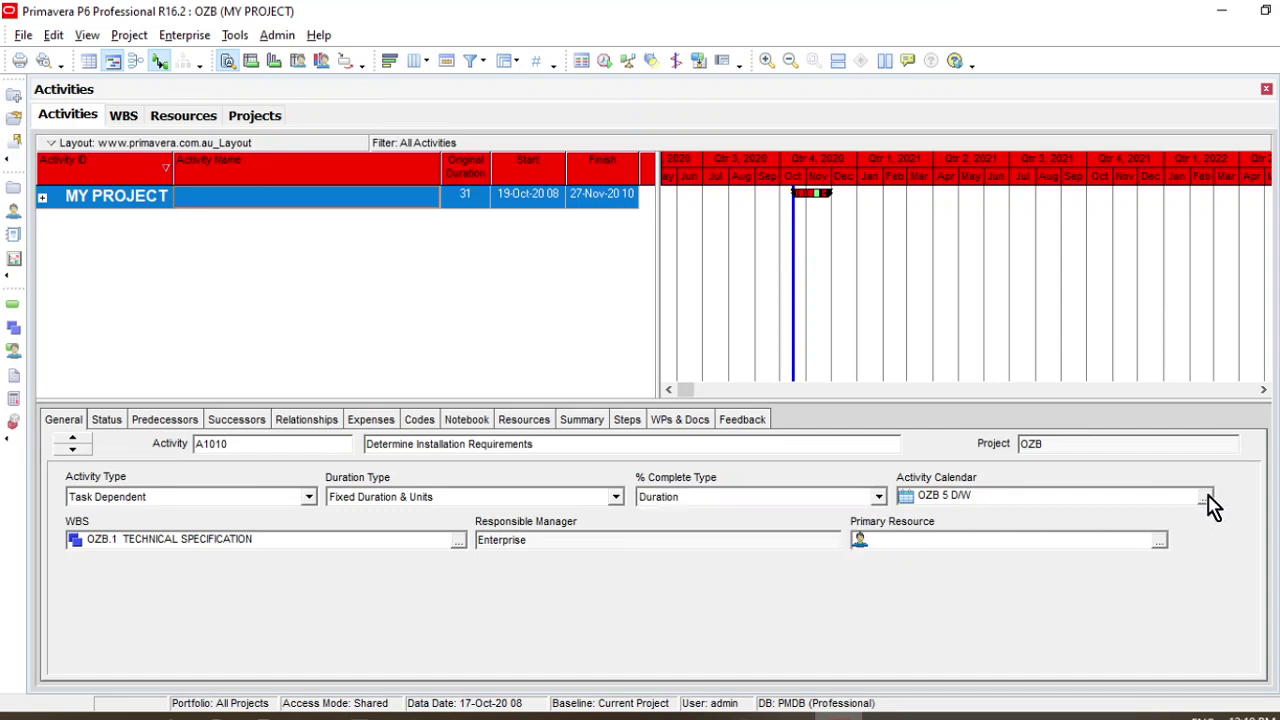
pyautogui.click(1208, 494)
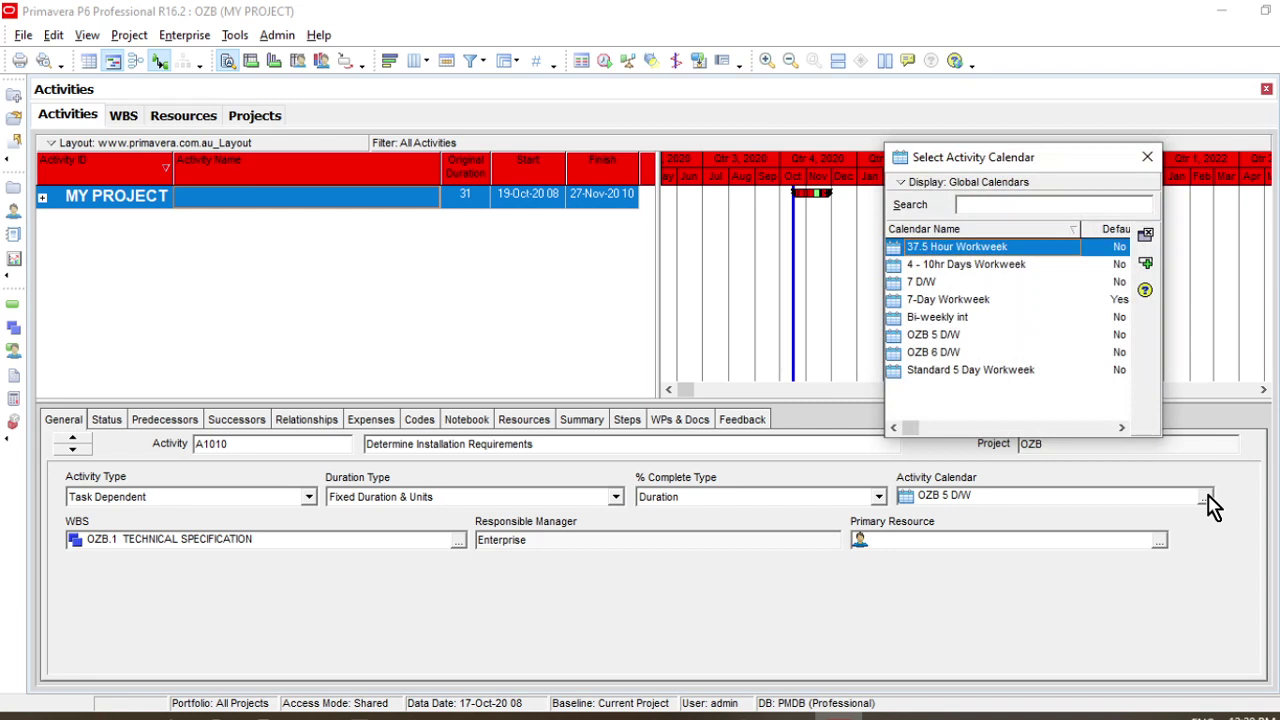
pyautogui.click(940, 335)
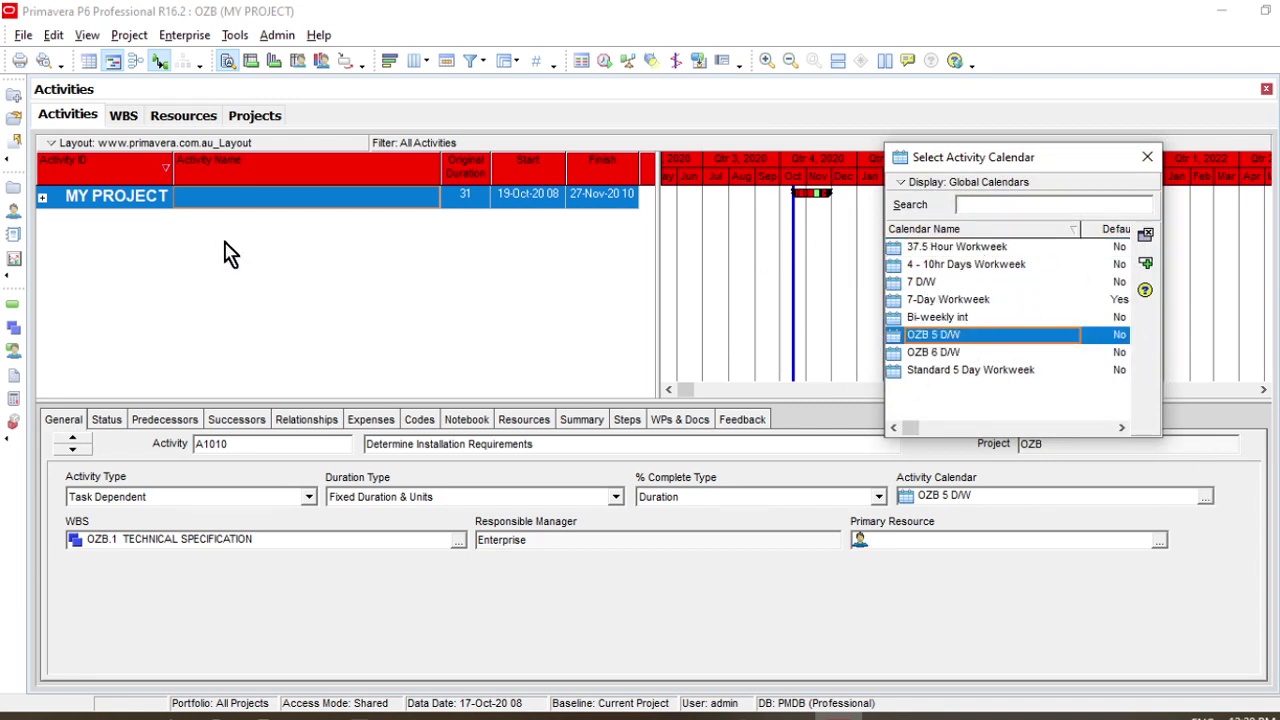
pyautogui.click(1147, 157)
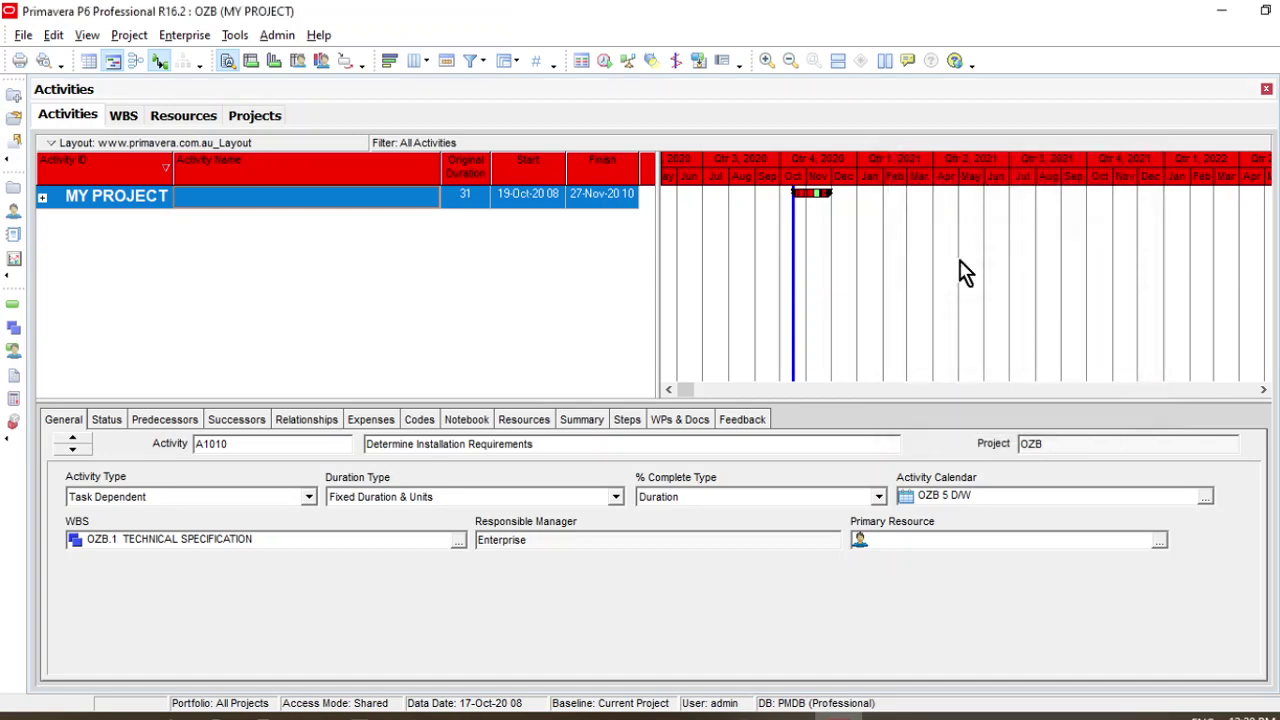
# - Review the WBS elements to which activity A1010 can be assigned, and close the selection without reassigning it
pyautogui.click(458, 540)
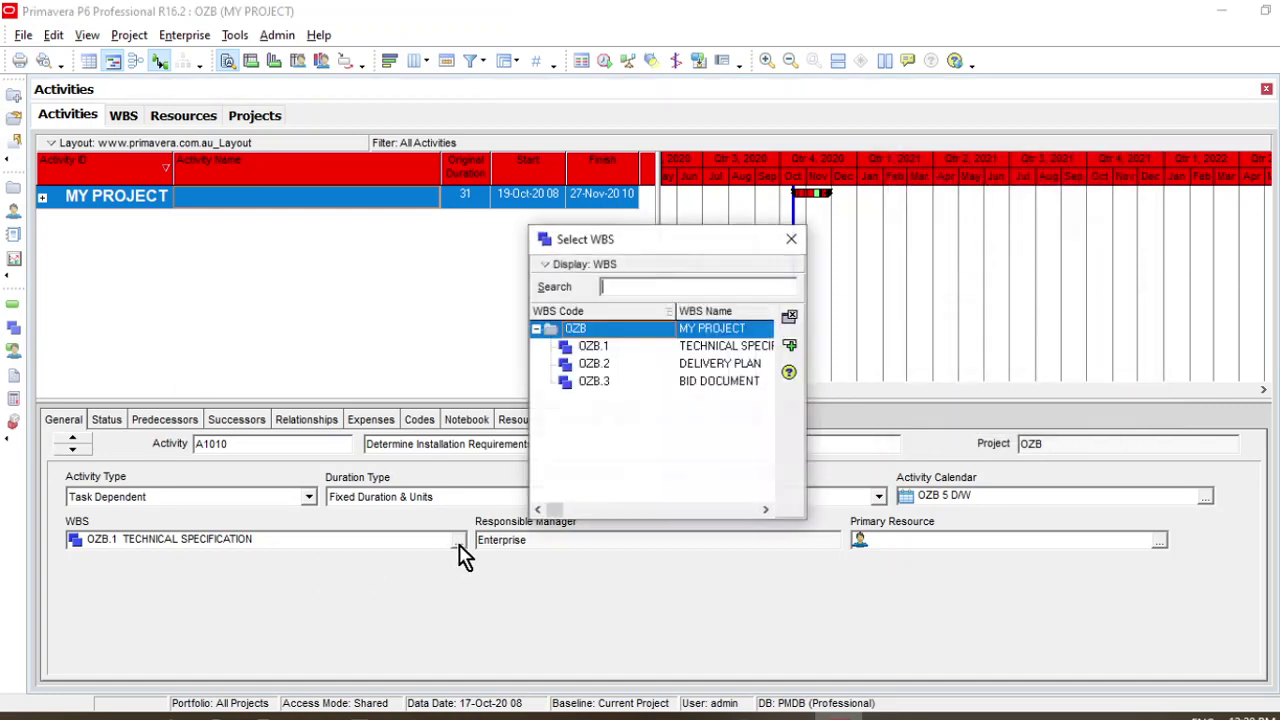
pyautogui.click(728, 367)
pyautogui.click(728, 382)
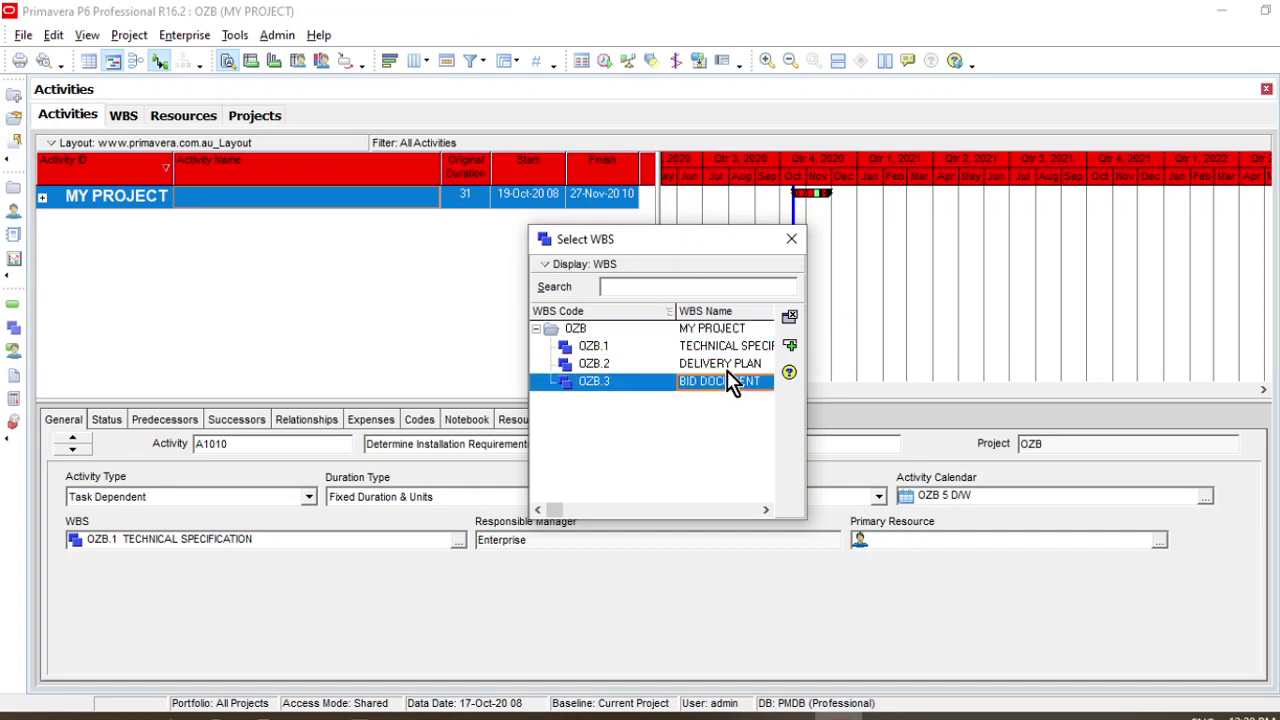
pyautogui.moveTo(690, 241); pyautogui.dragTo(696, 186)
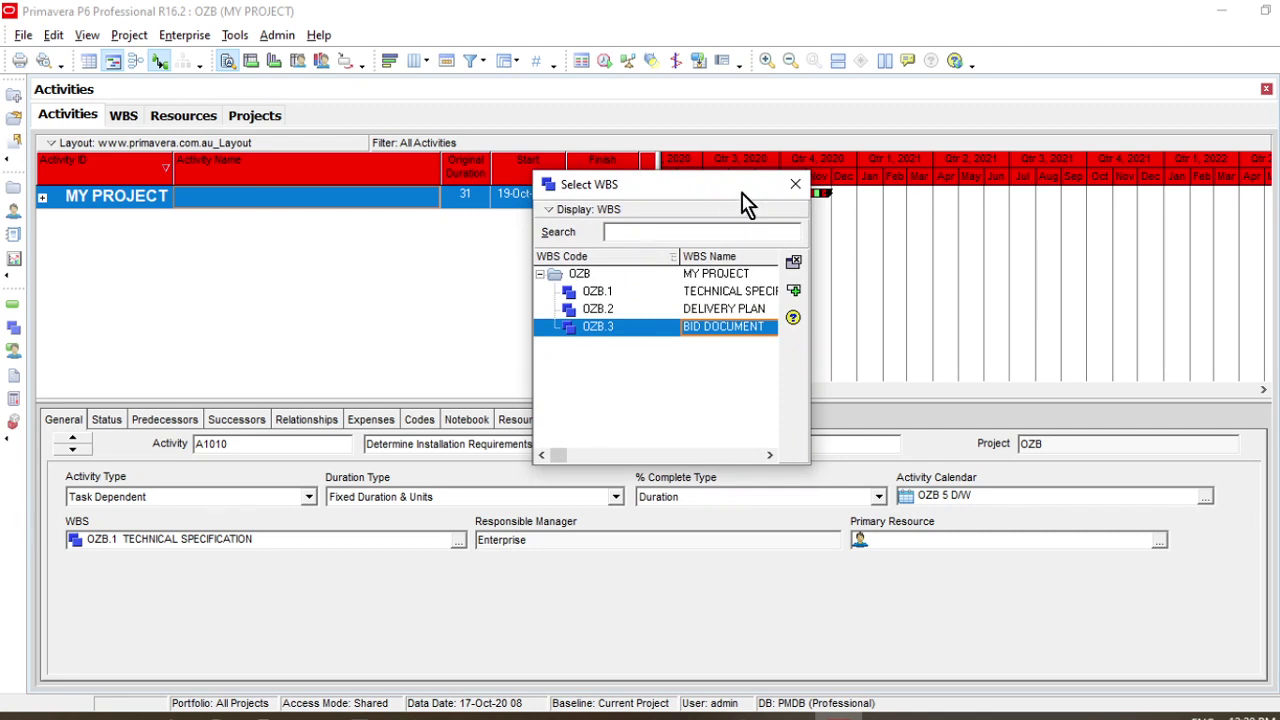
pyautogui.click(796, 186)
# - Review activity A1010's status details and primary constraint choices without changing them, and leave the Activity Details area shorter
pyautogui.click(106, 421)
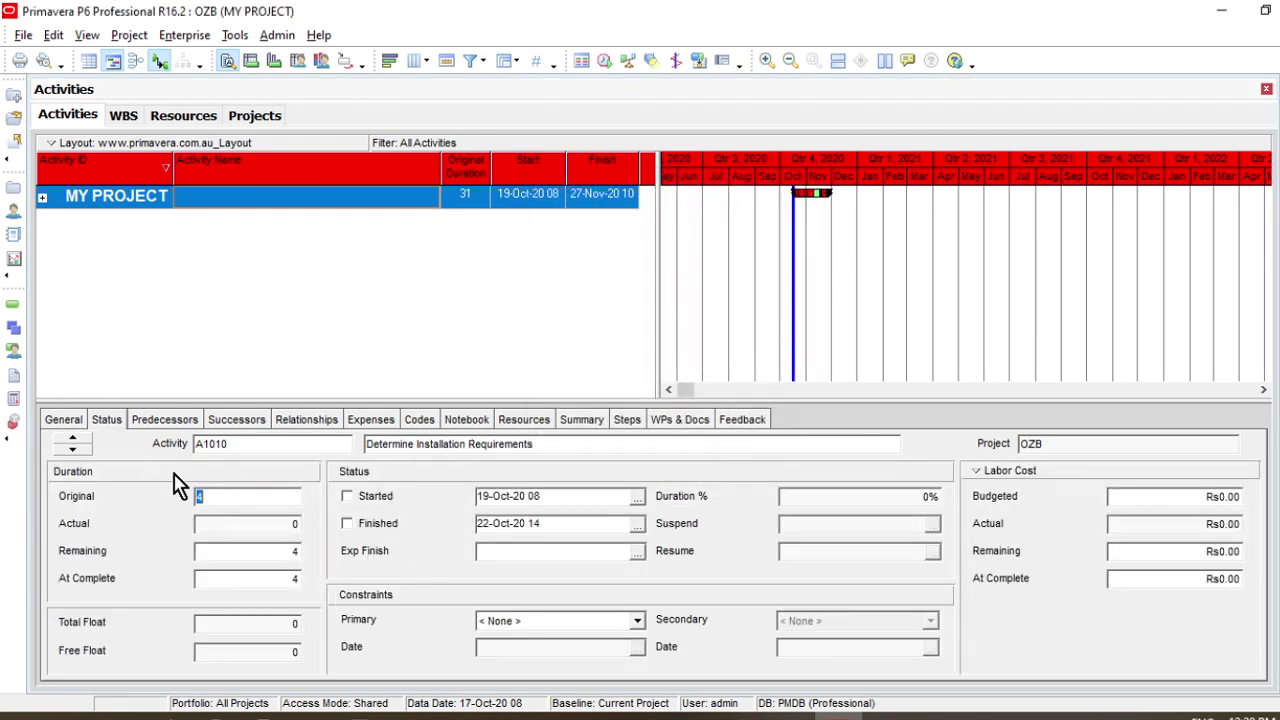
pyautogui.click(238, 520)
pyautogui.click(838, 496)
pyautogui.moveTo(711, 398); pyautogui.dragTo(711, 372)
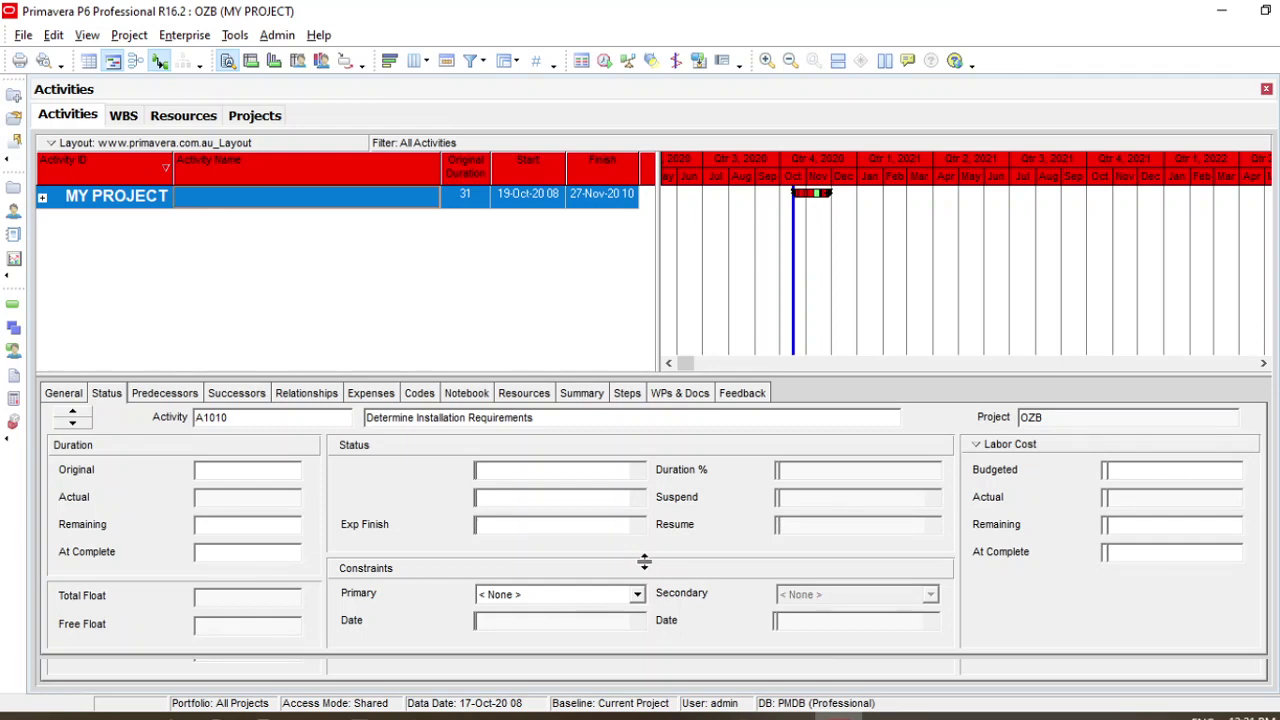
pyautogui.click(637, 594)
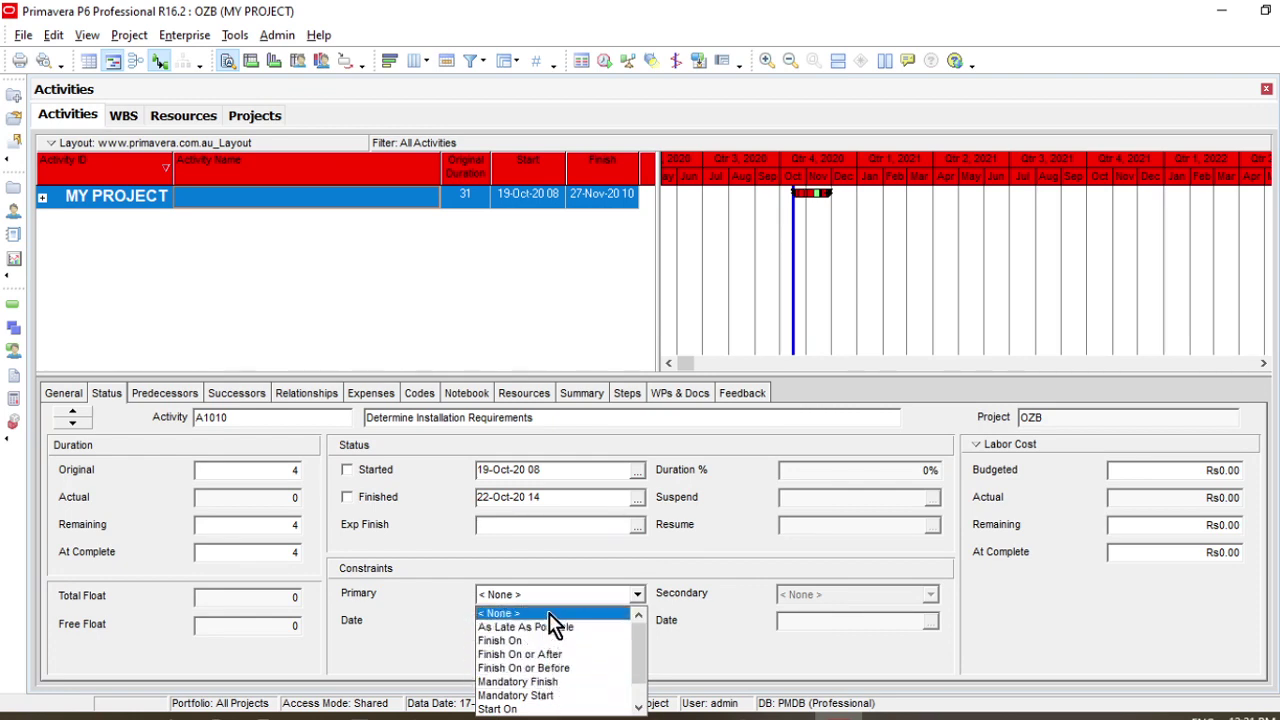
pyautogui.click(590, 558)
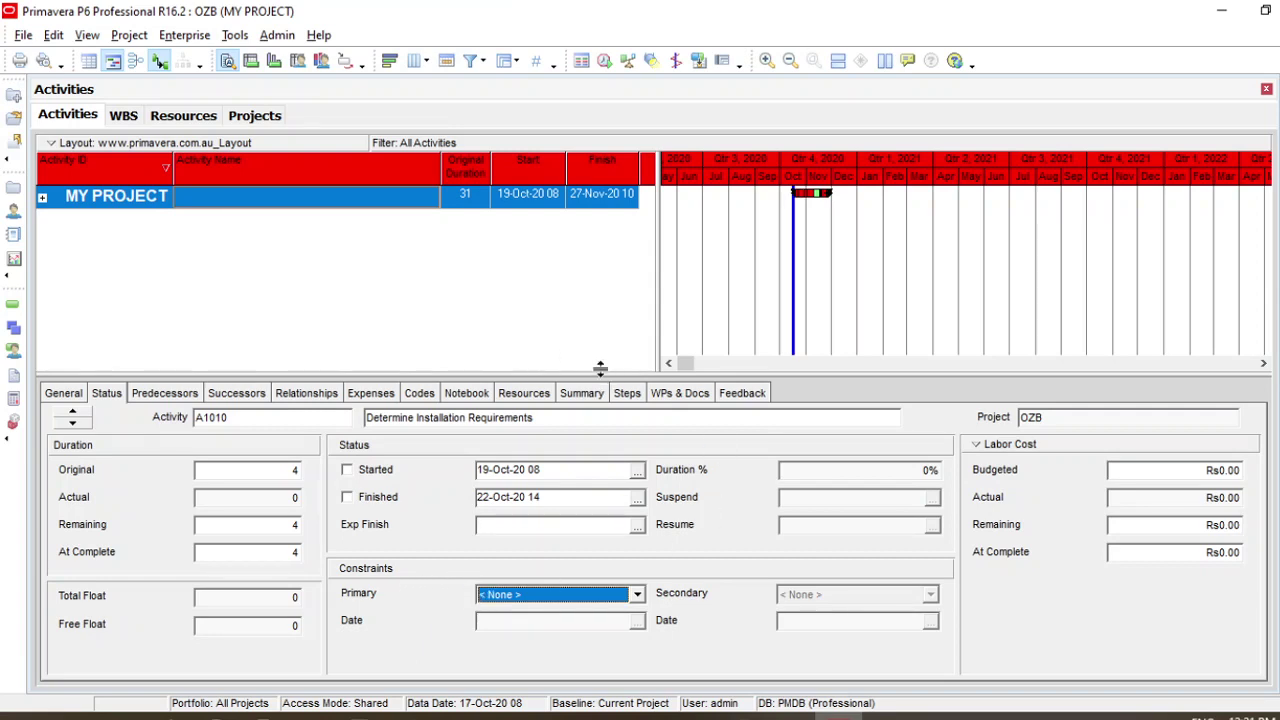
pyautogui.moveTo(600, 374); pyautogui.dragTo(598, 458)
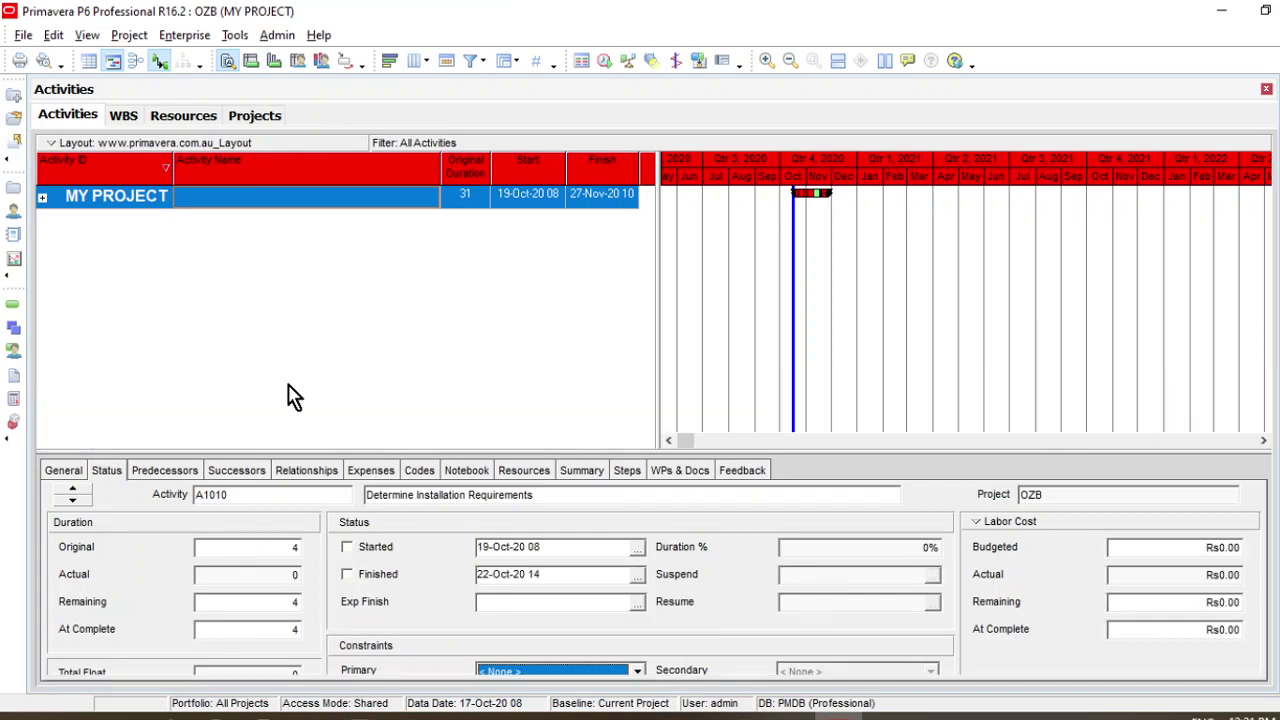
# - Review the relationship types for A1010's predecessor Approval to Bid and the activity's expenses, and return to its general details
pyautogui.click(309, 478)
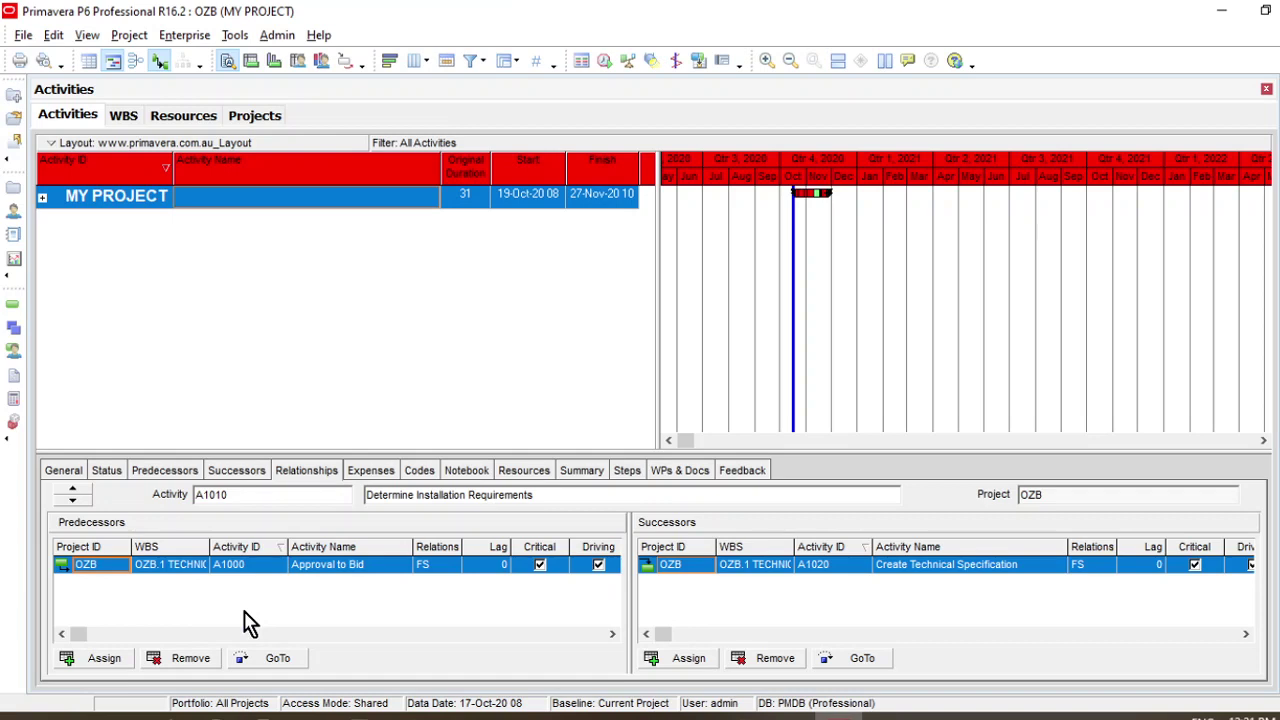
pyautogui.click(436, 570)
pyautogui.click(440, 580)
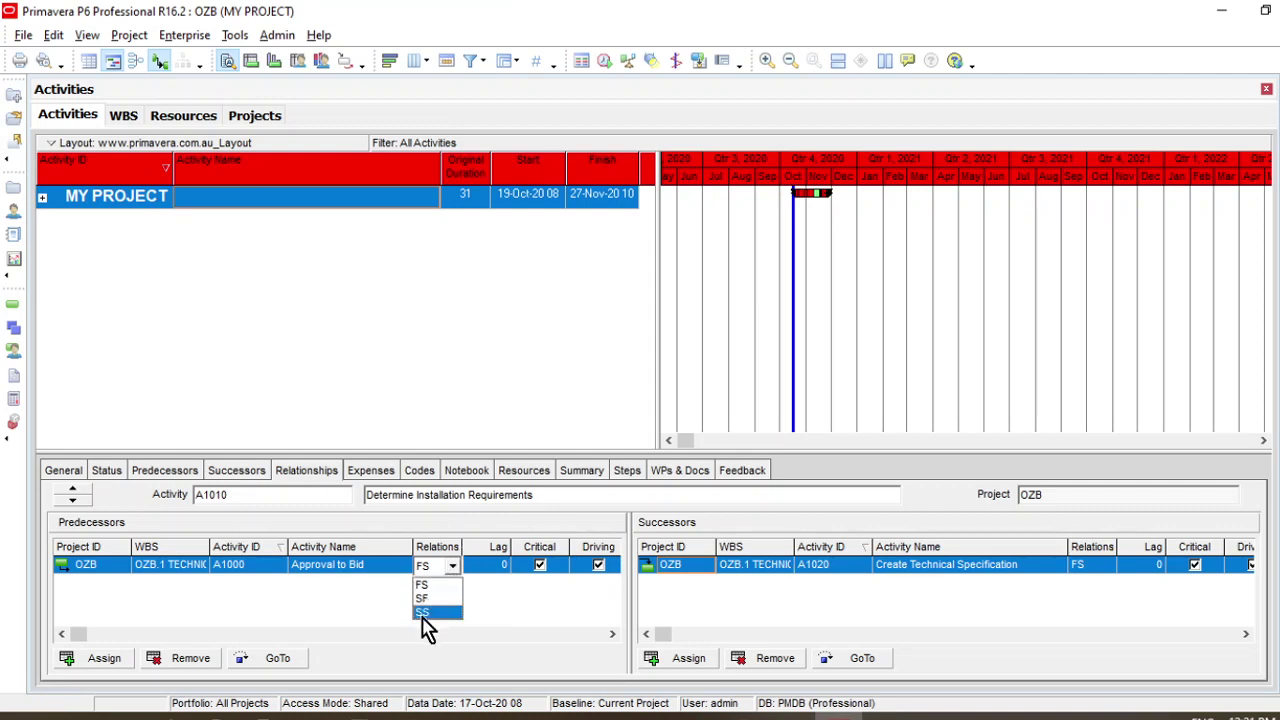
pyautogui.click(295, 592)
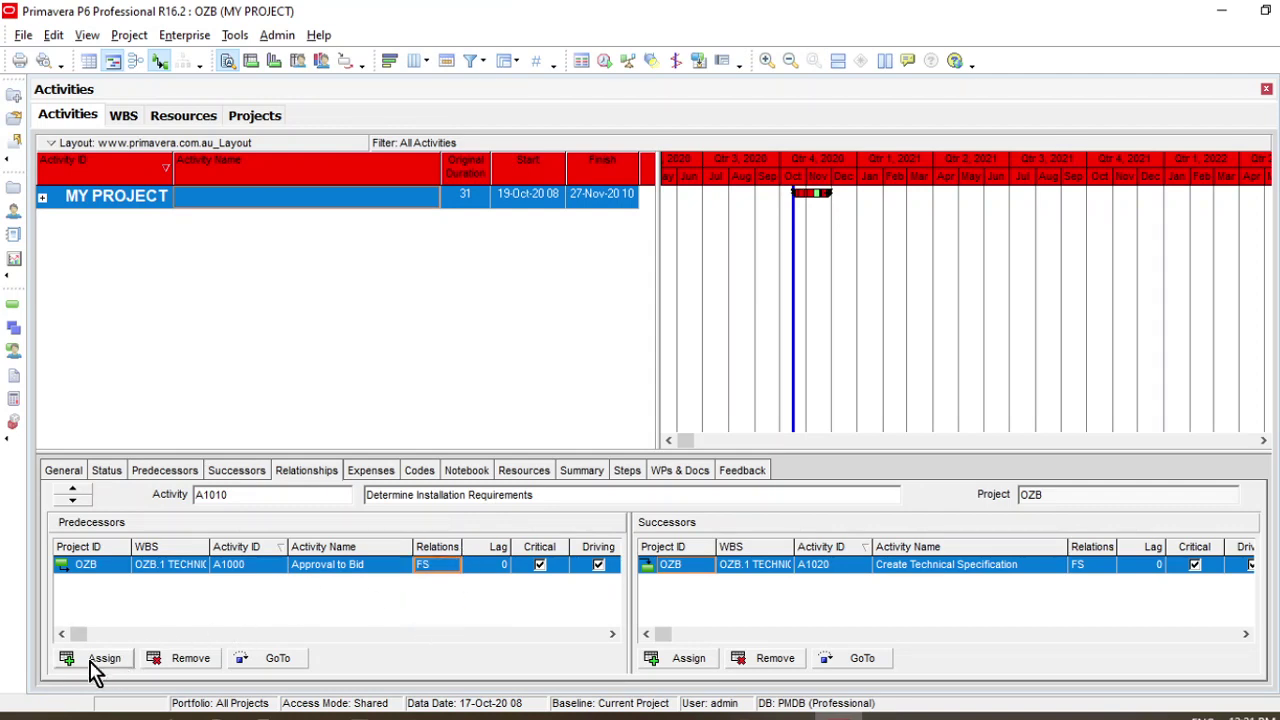
pyautogui.click(373, 476)
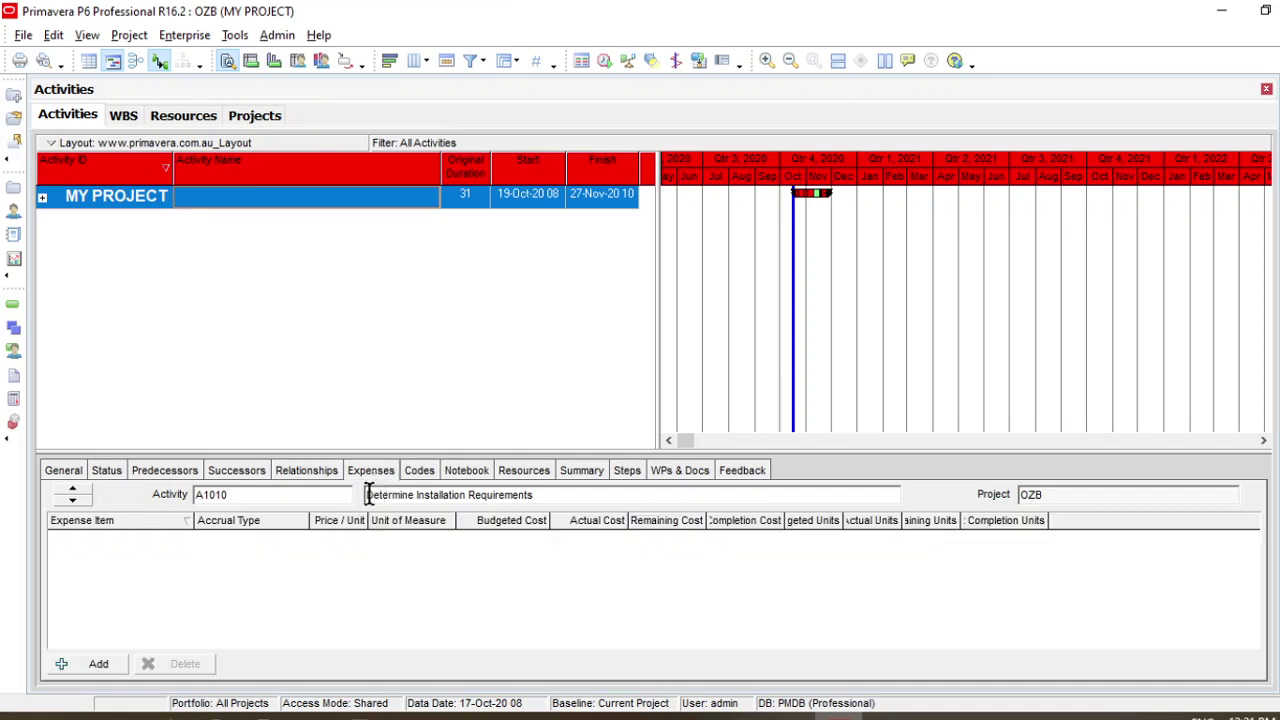
pyautogui.click(84, 472)
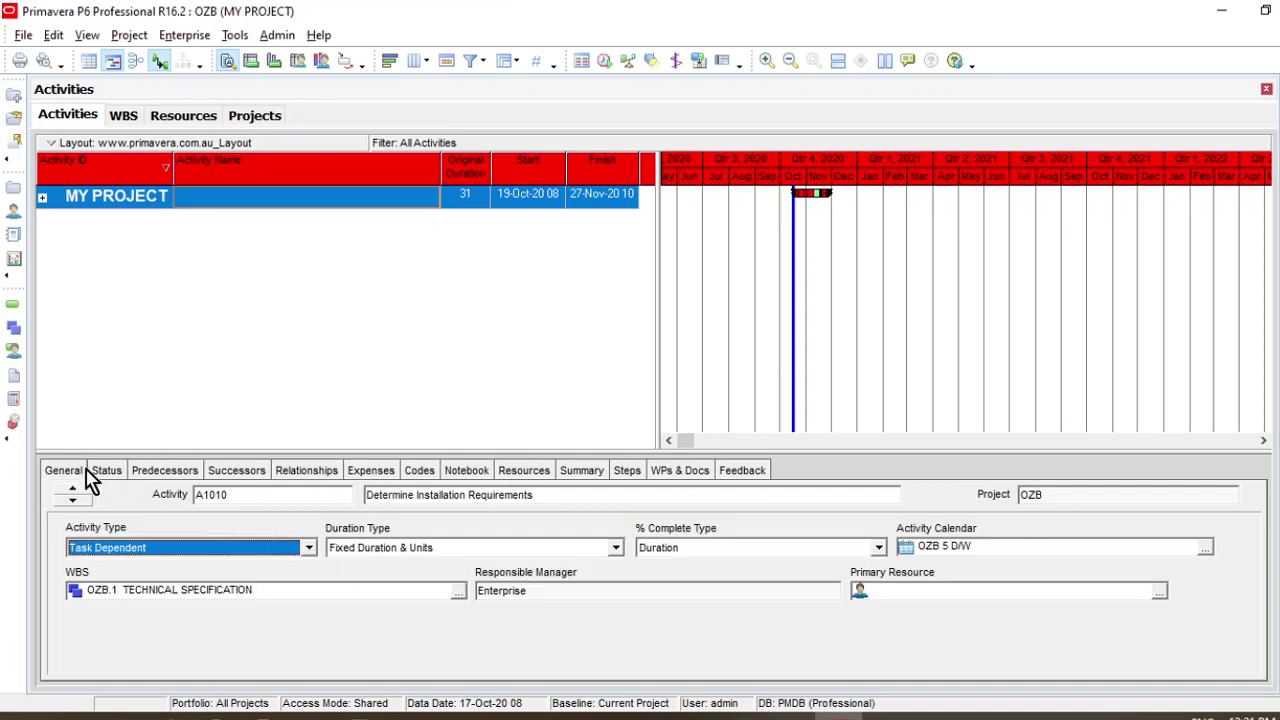